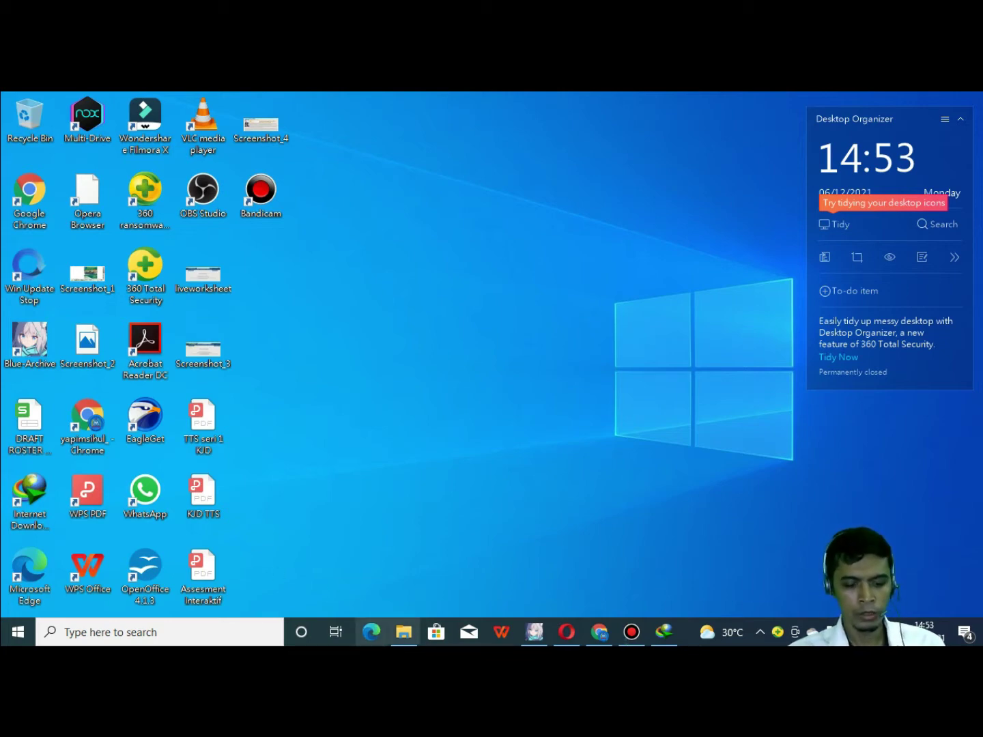
Launch EclipseCrossword from the Software folder on Local Disk (E:) and minimize the folder window
left_click(409, 633)
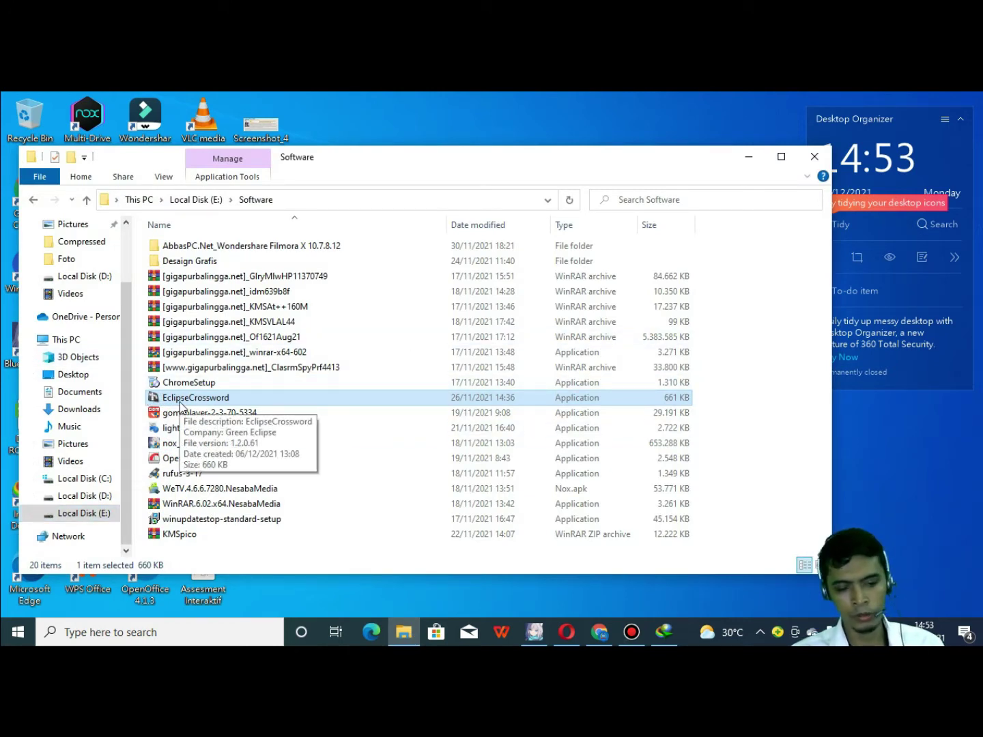
left_click(180, 402)
left_click(180, 402)
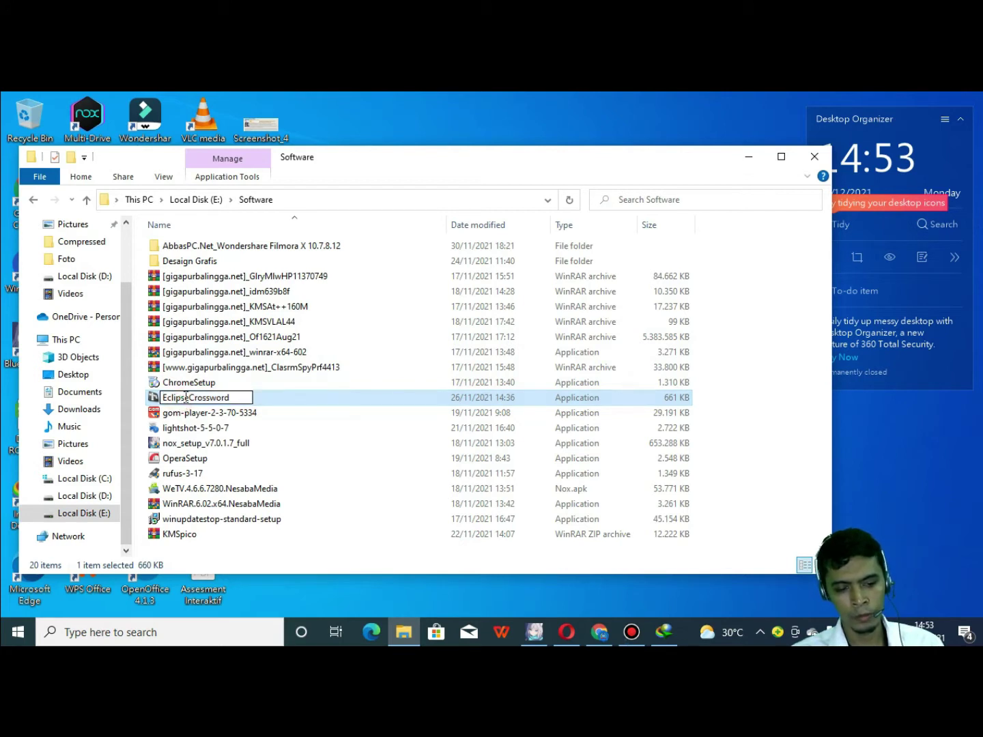
left_click(261, 402)
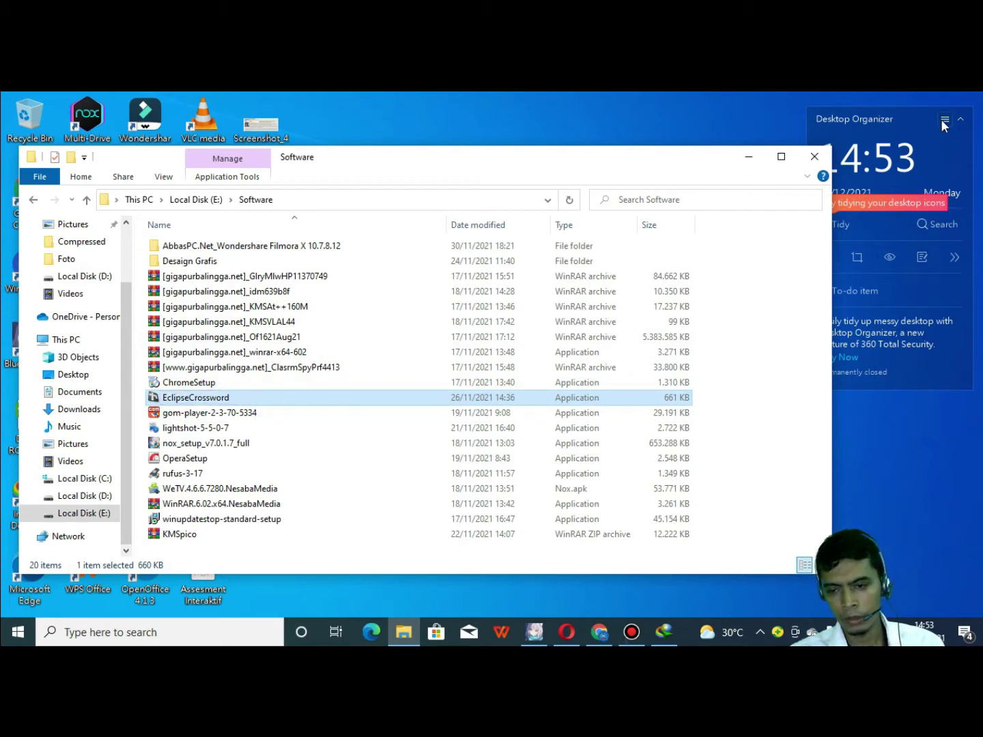
left_click(753, 159)
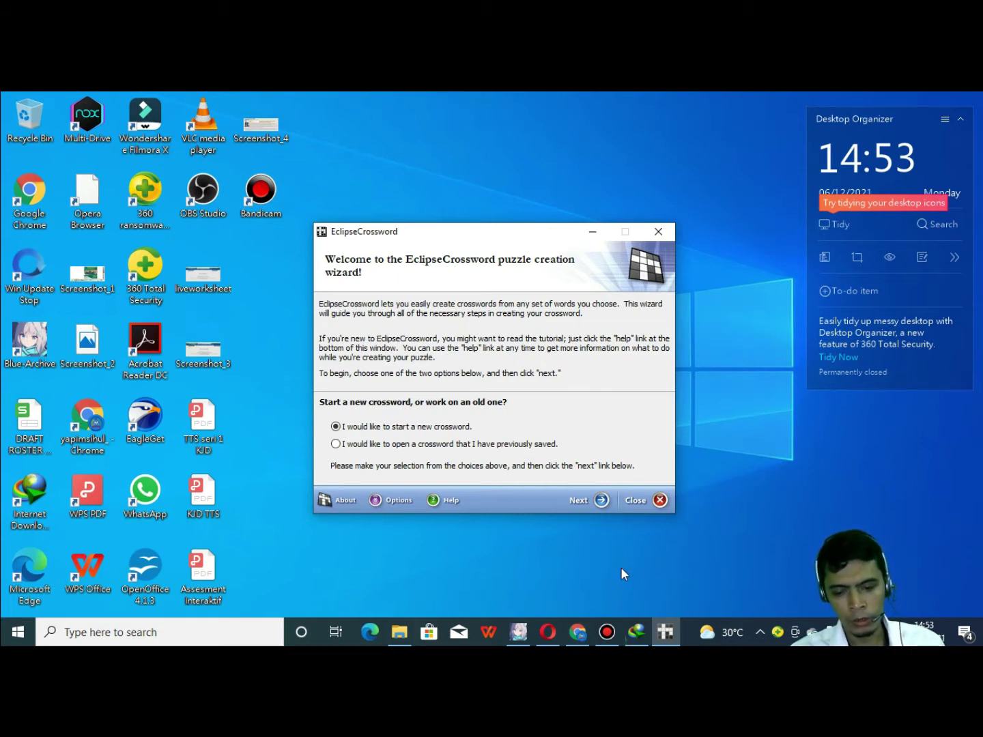
Start a new crossword and choose to create its word list from scratch
left_click(604, 506)
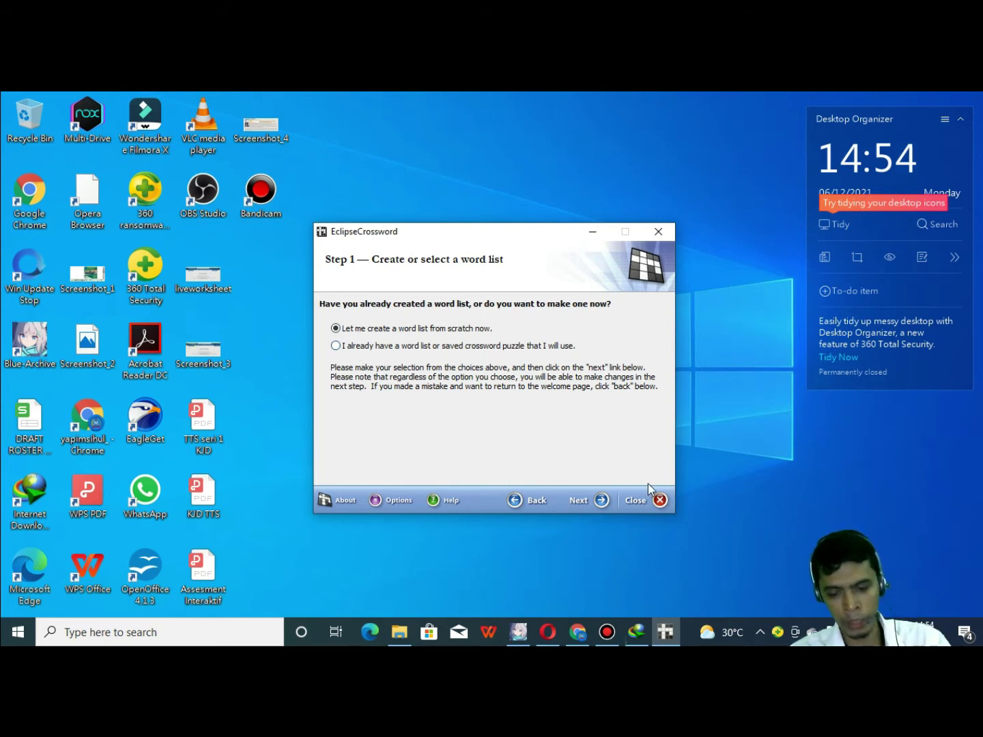
left_click(592, 506)
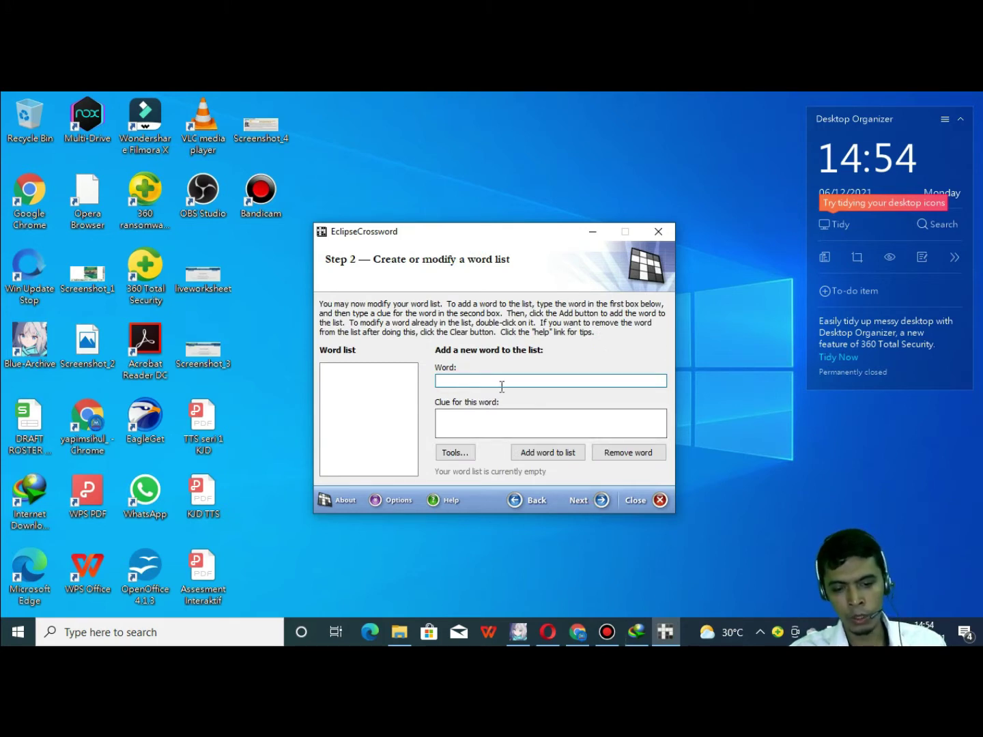
left_click(483, 425)
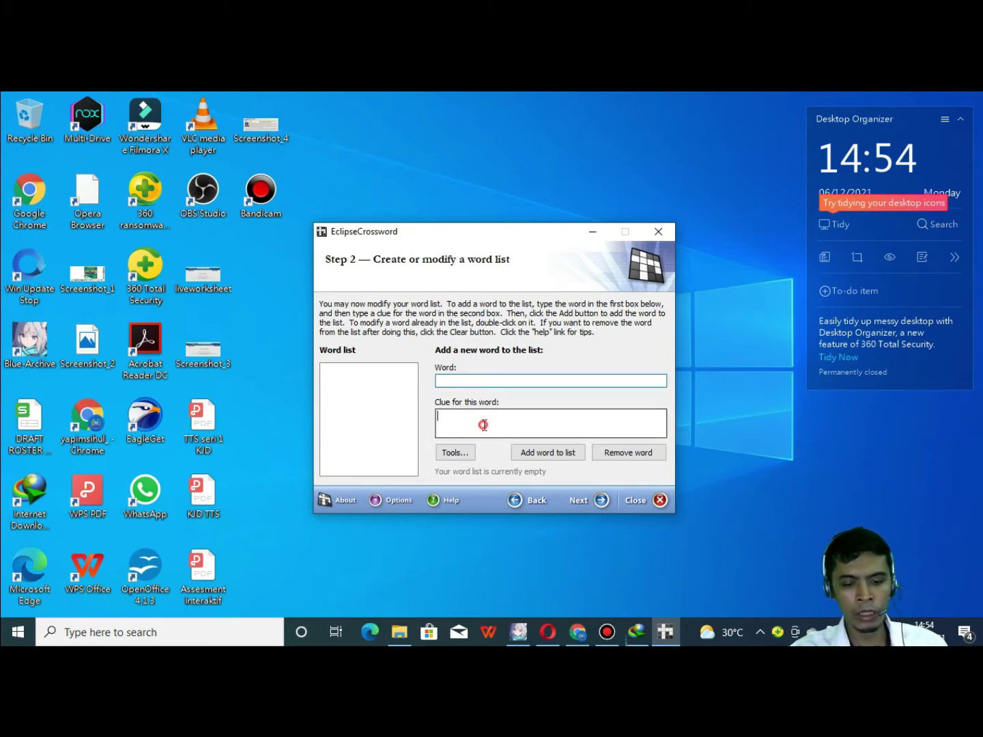
Add the word MOUSE to the word list with the clue "Salah satu Perangkat Input Pada Komputer yang menggerakan pointer"
left_click(464, 381)
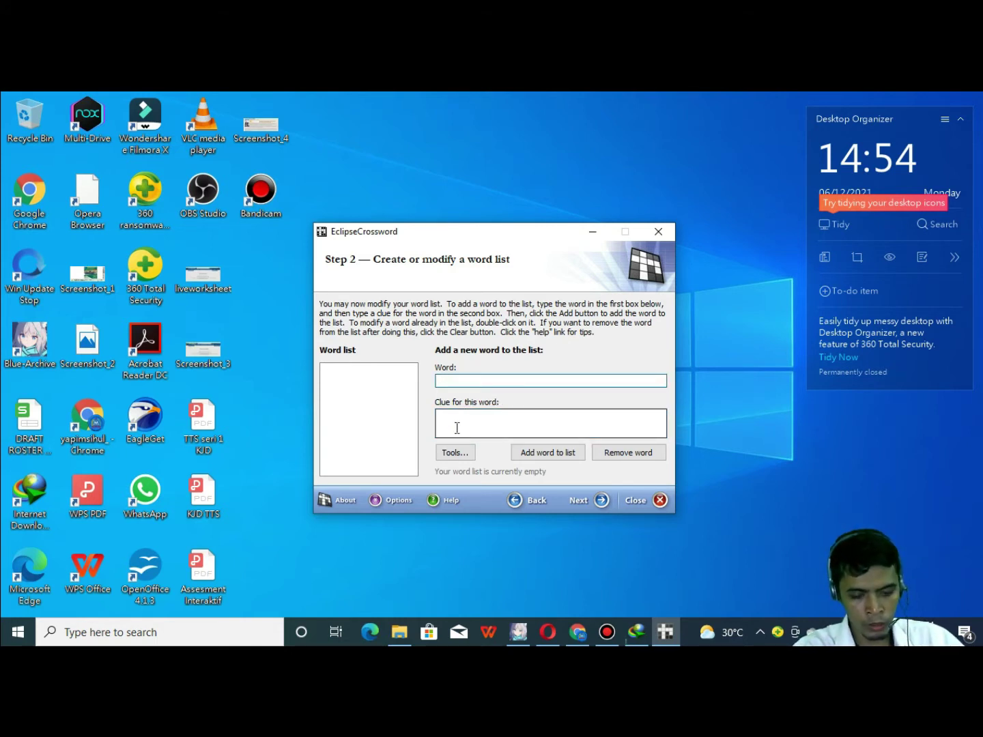
type("MOUSE")
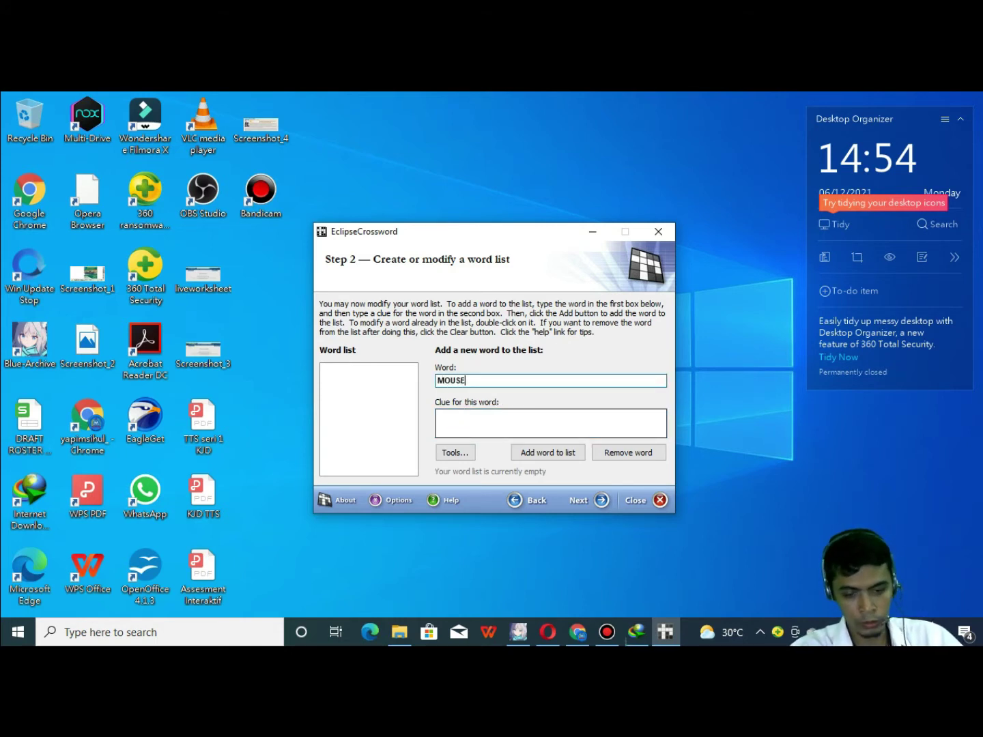
left_click(464, 421)
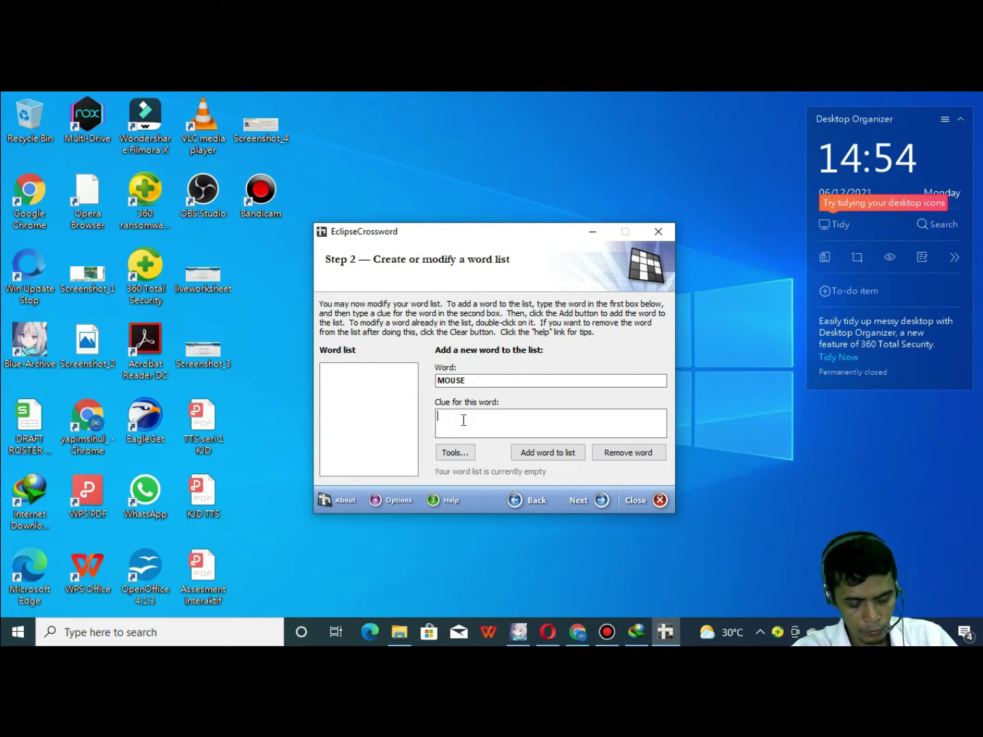
type("Perangk")
key("BackSpace")
key("BackSpace")
key("BackSpace")
key("BackSpace")
key("BackSpace")
key("BackSpace")
key("BackSpace")
type("Salah satu Perangkat ")
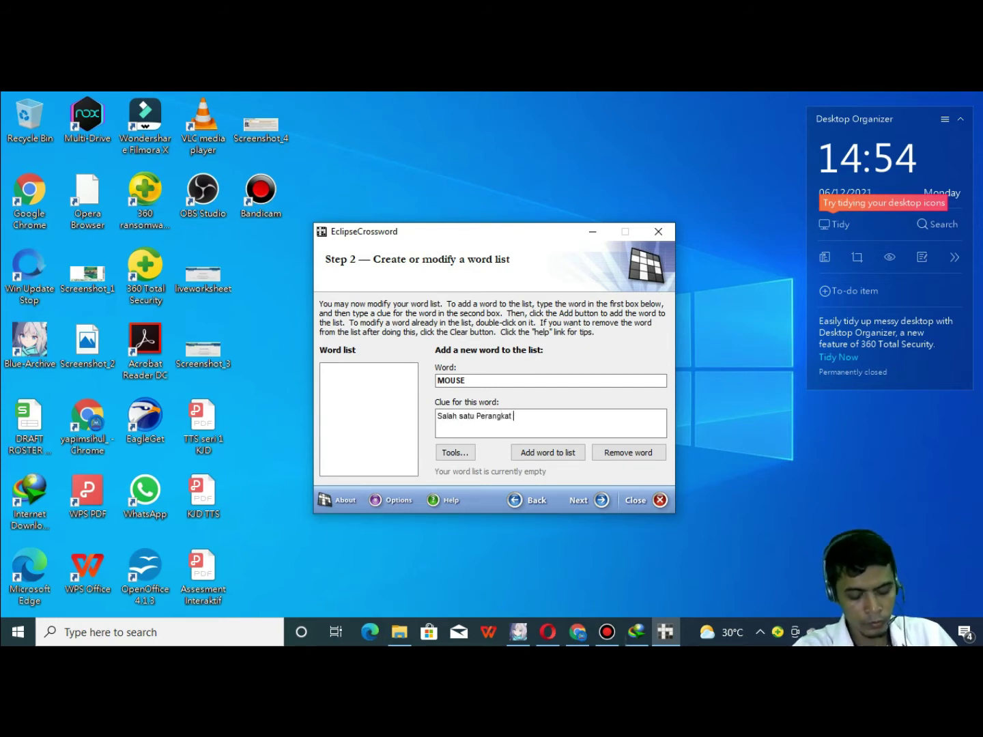
type("Input P")
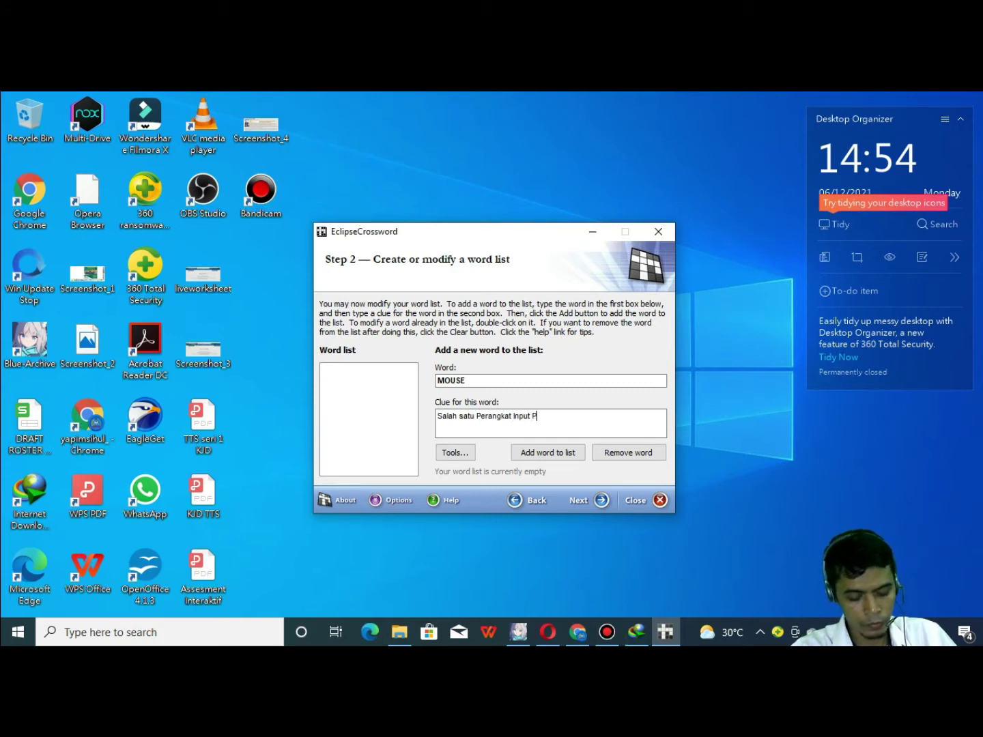
type("ada Komputer ")
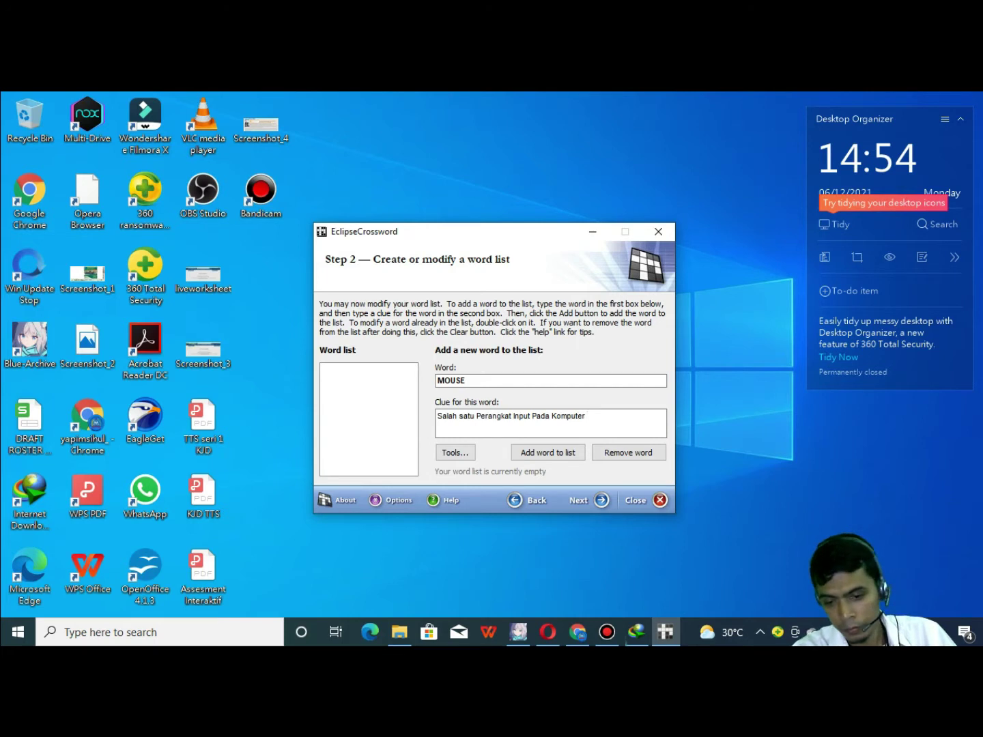
type("yang")
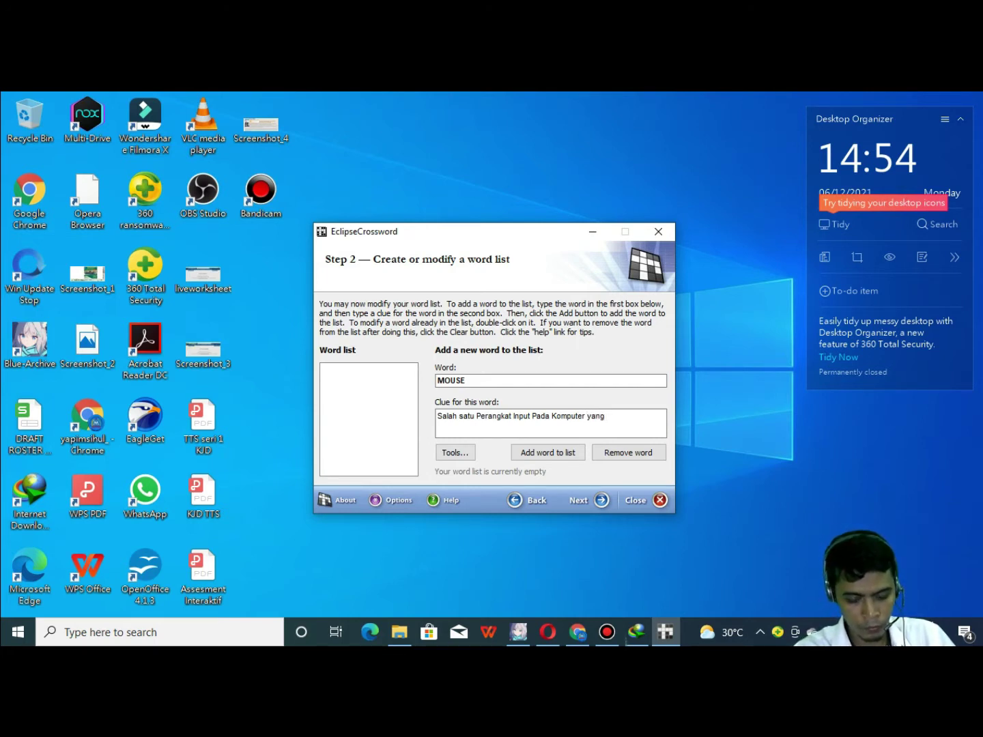
key("BackSpace")
key("BackSpace")
key("BackSpace")
key("BackSpace")
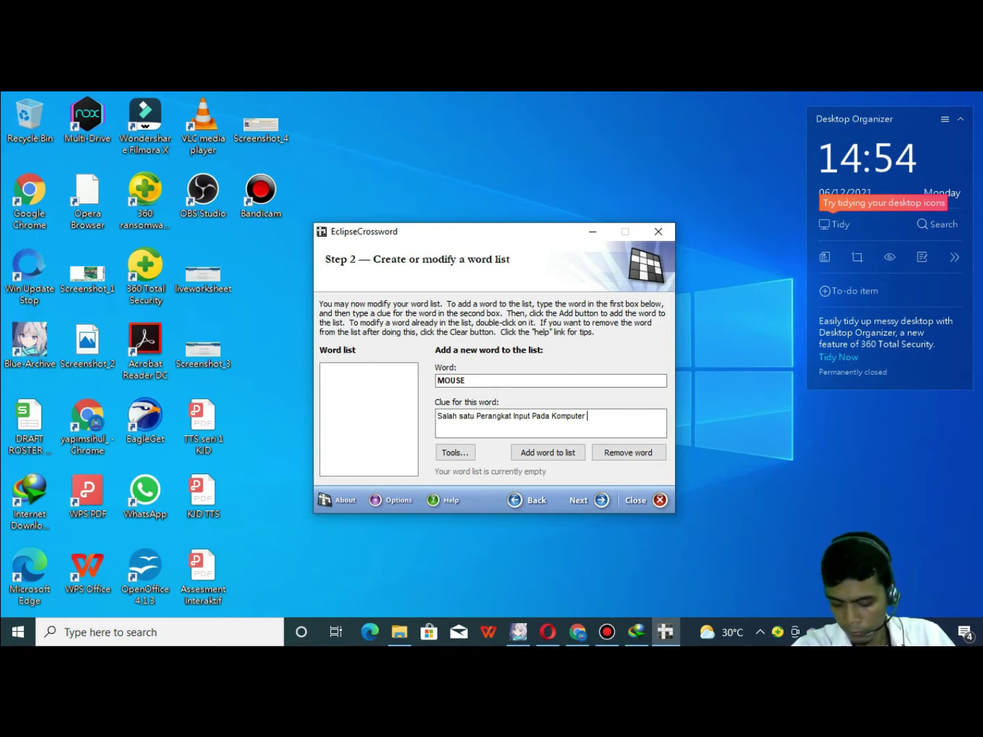
type("yang mengger")
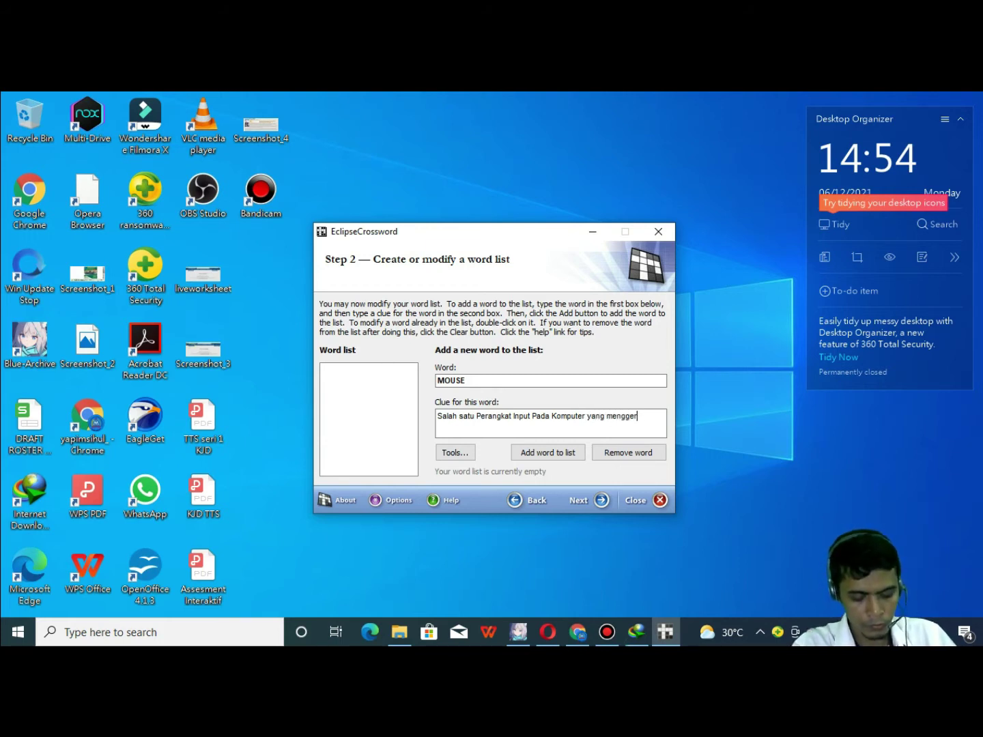
type("akan pointer")
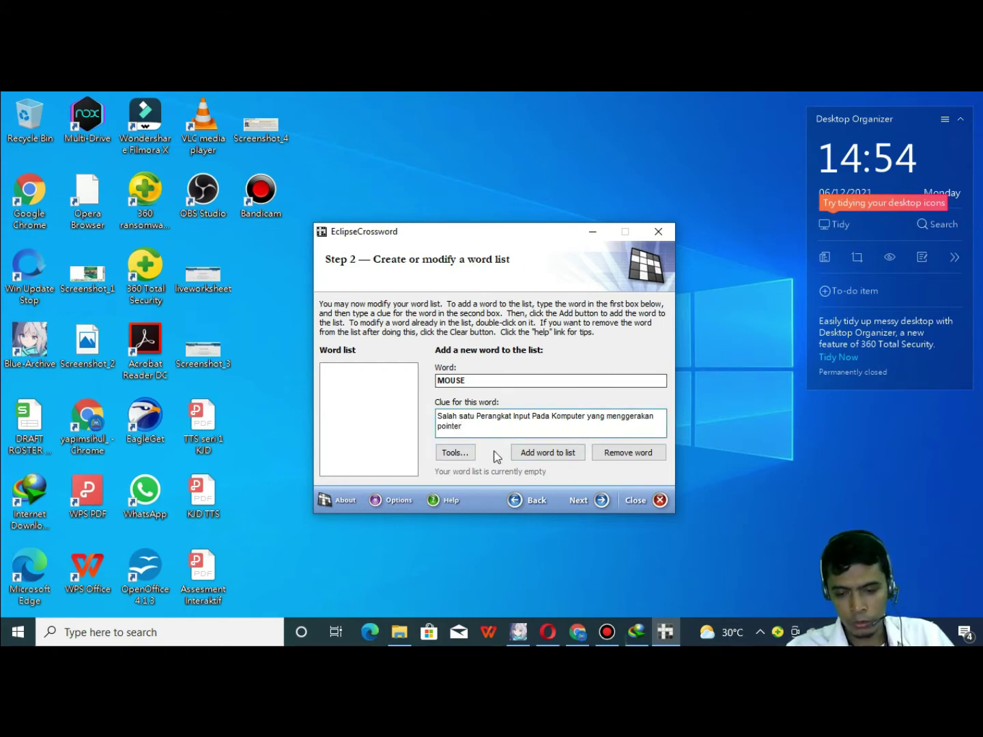
left_click(560, 454)
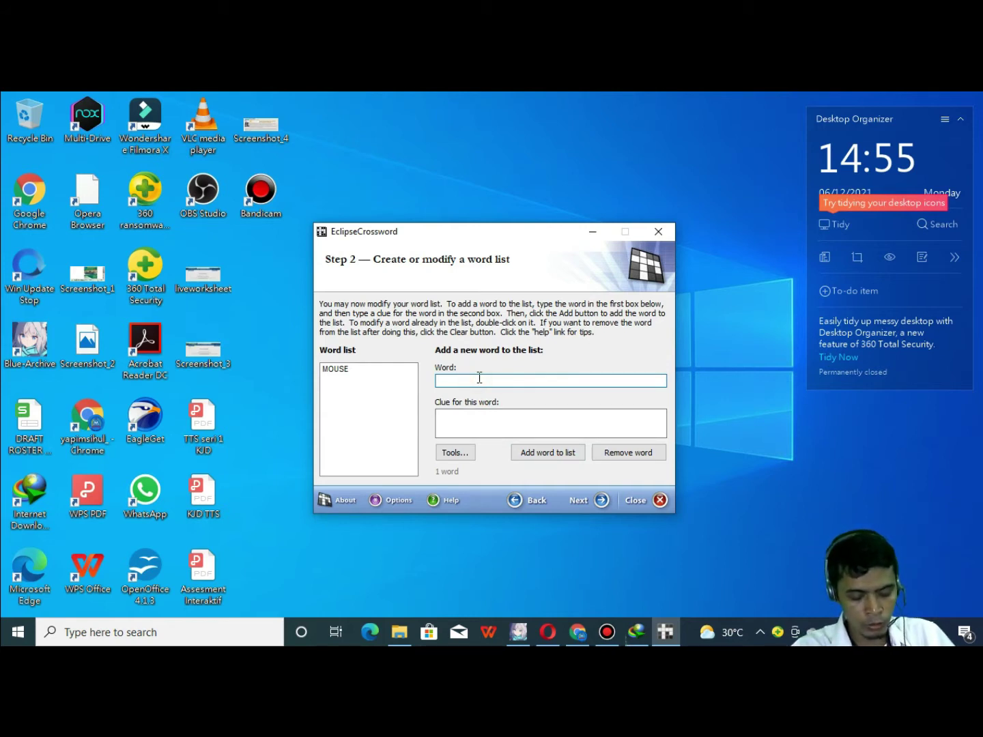
Add the word KEYBOARD to the word list with the clue "Perangkat Input Komputer yang terdapat huruf-huruf yang digunakan untuk mengetik"
type("KEY")
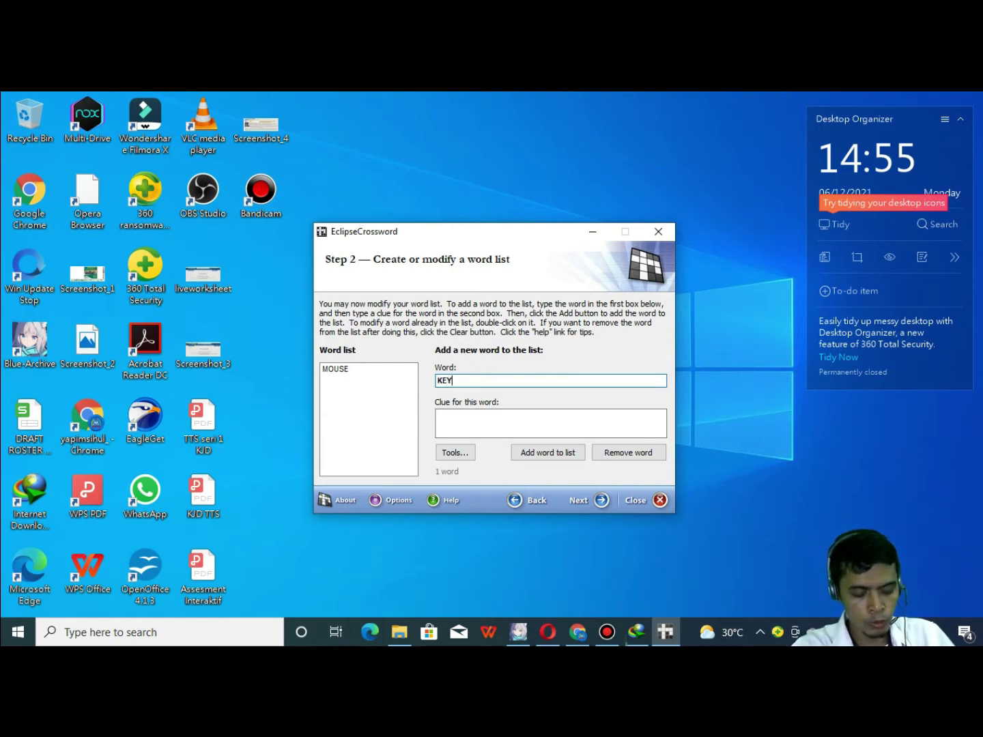
type("BOARD")
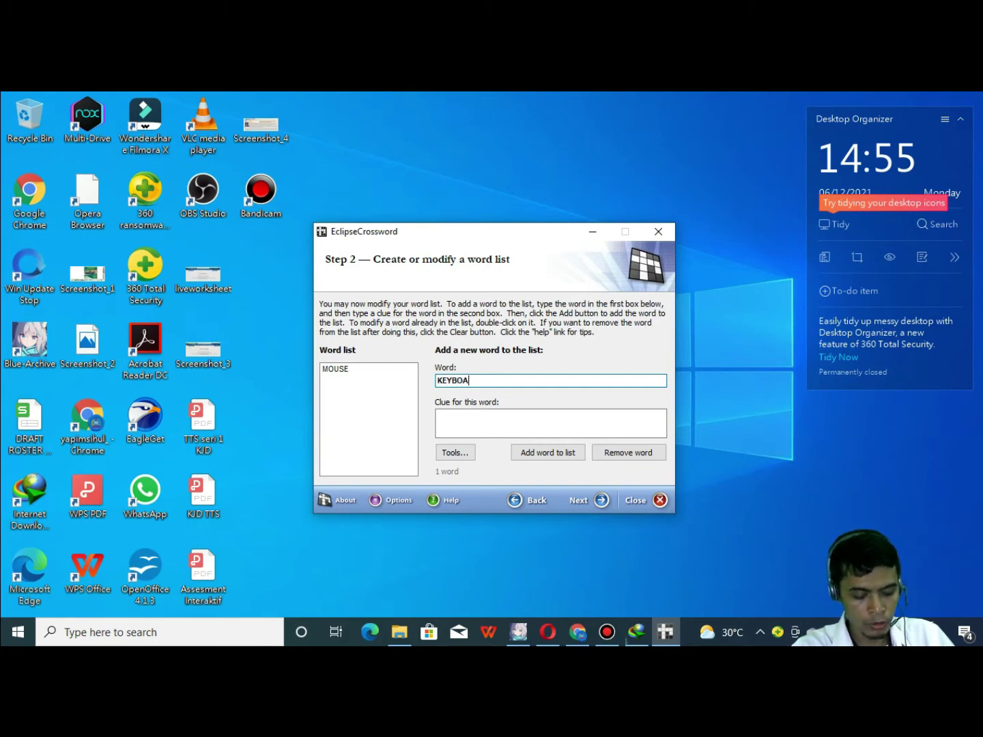
left_click(456, 428)
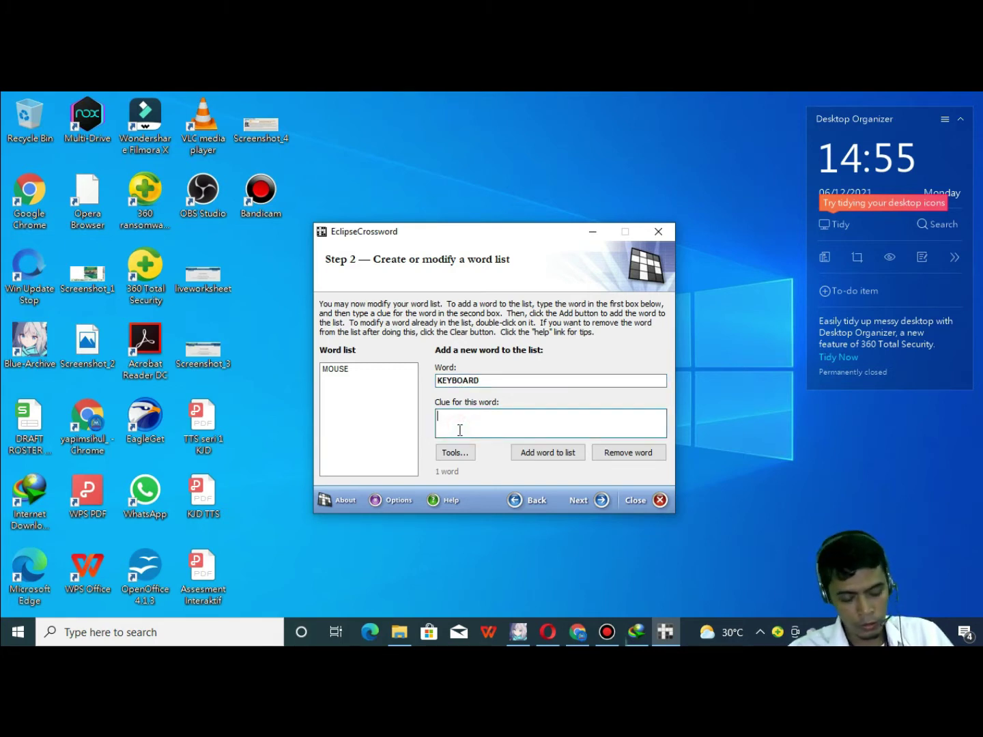
type("Perangkat I")
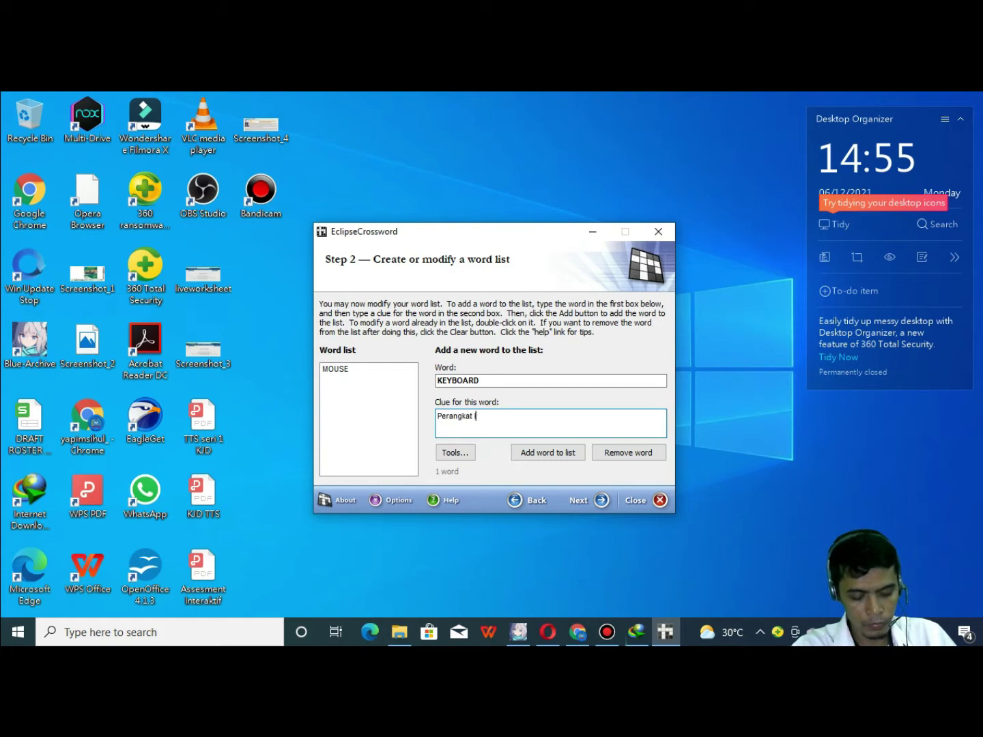
type("nput Komputer")
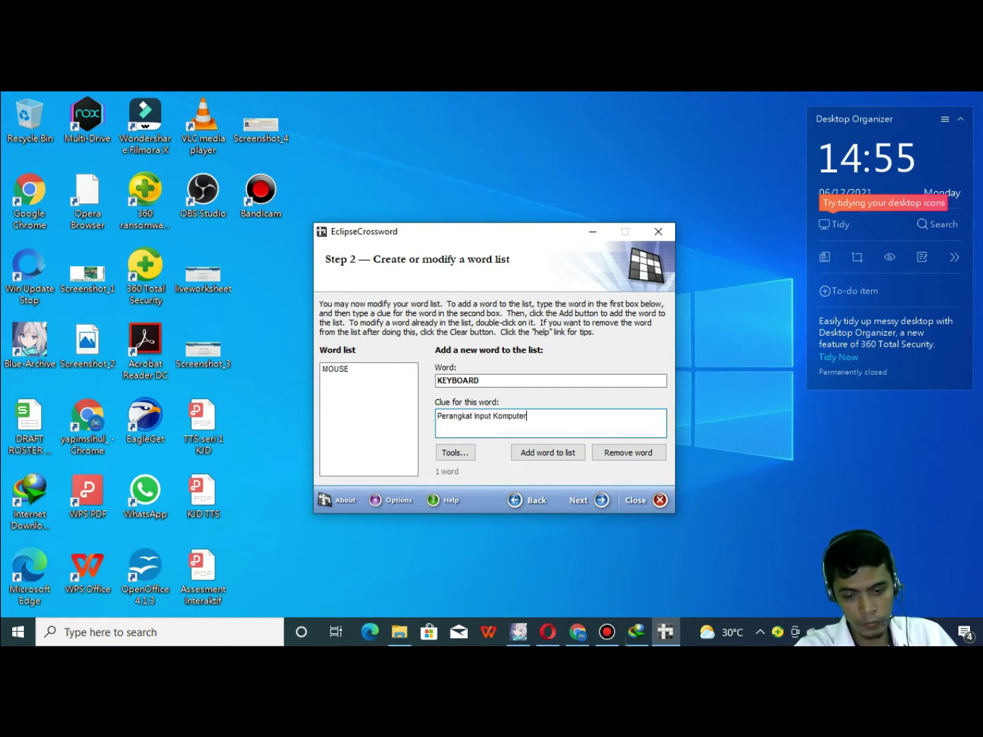
type(" yang ")
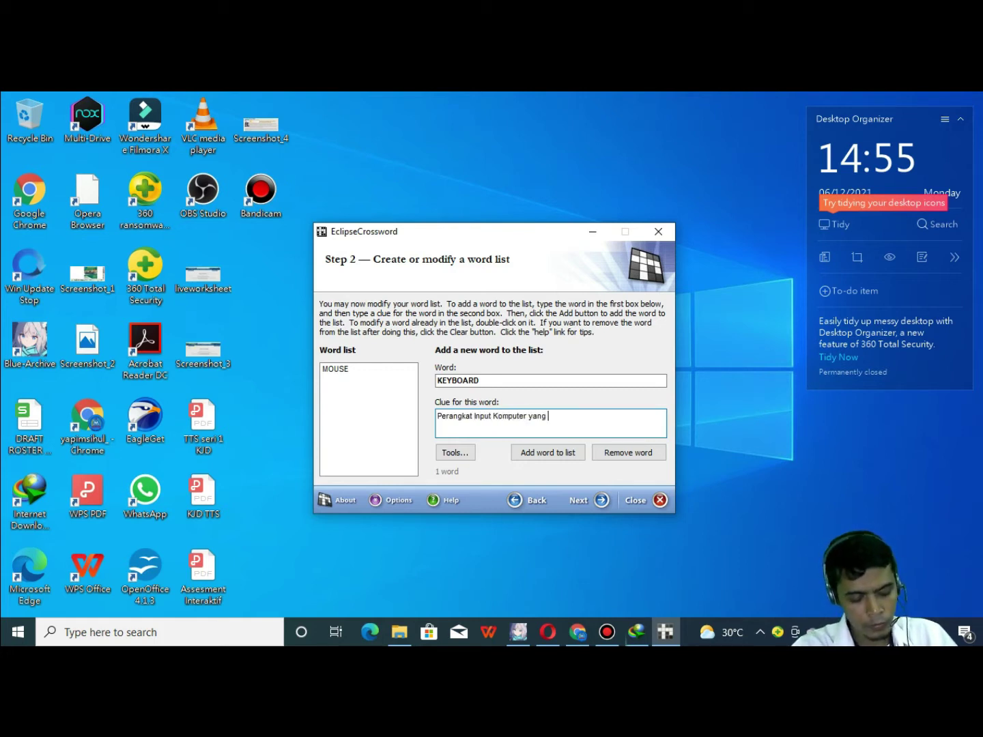
type("terdapat hur")
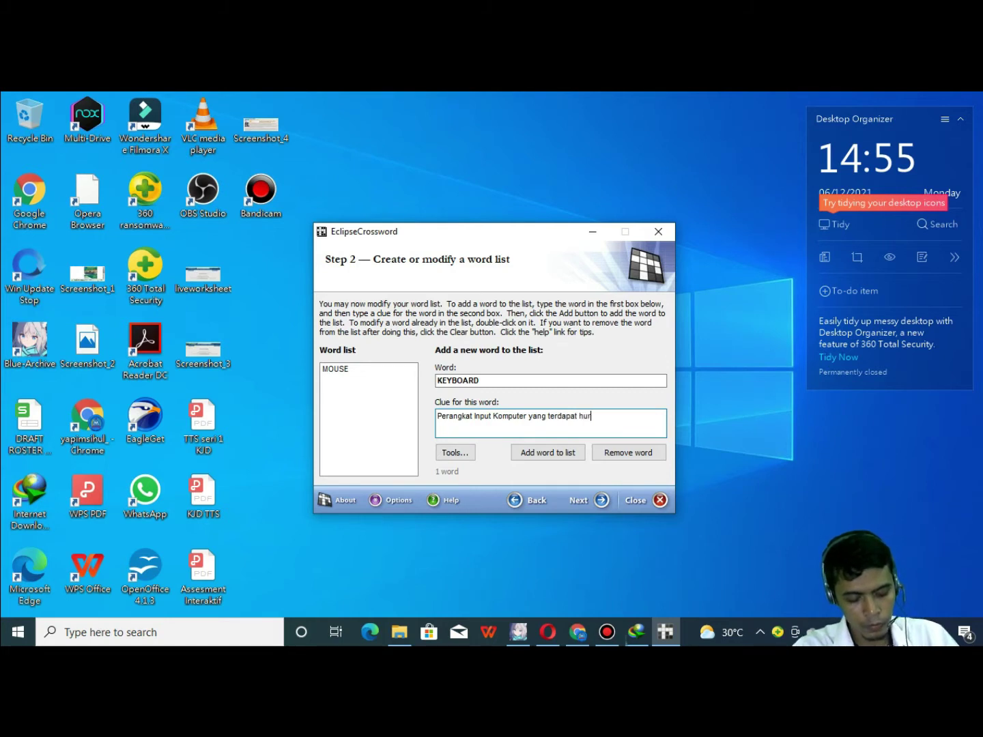
type("uf-huruf")
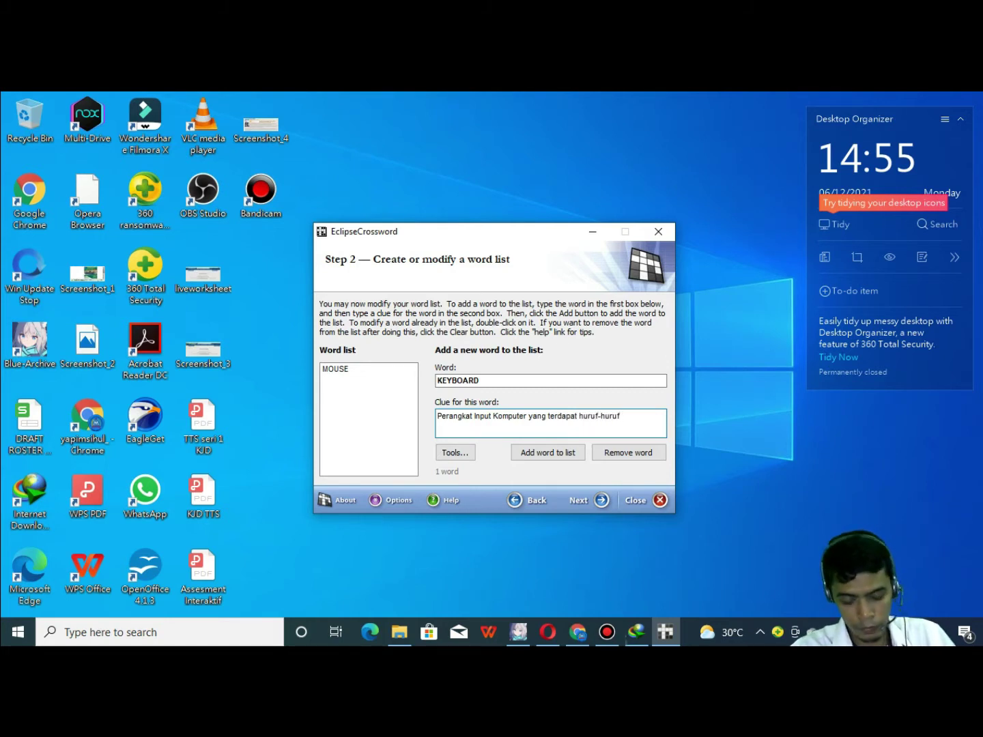
type(" yang digunakan untuk mengetik")
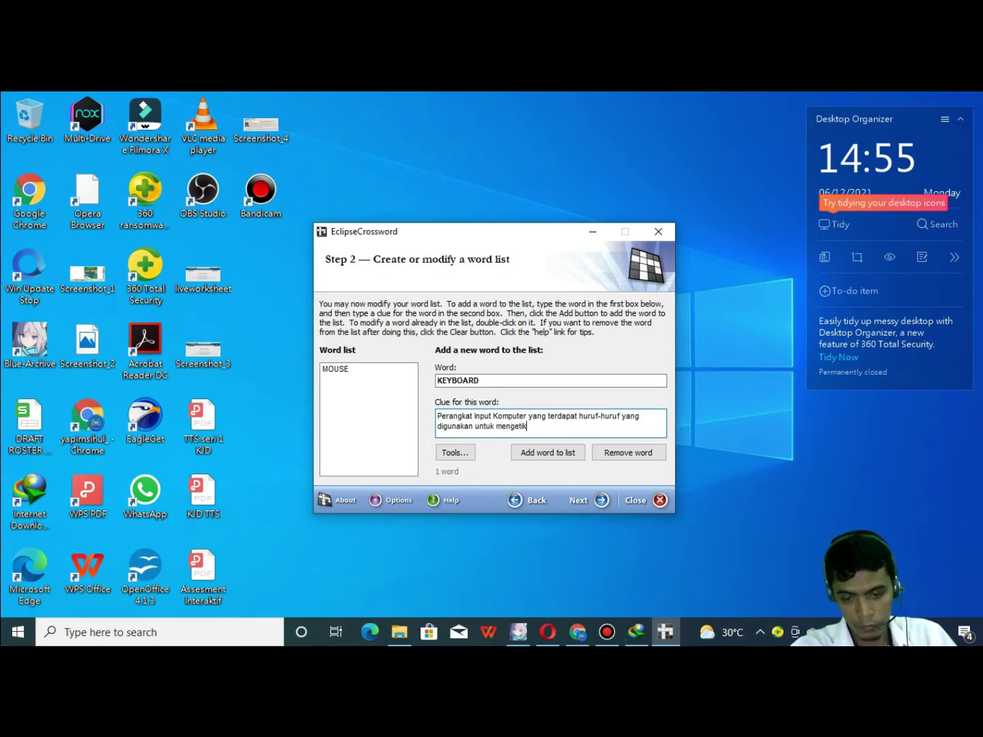
left_click(548, 454)
Try to add another KEYBOARD entry with the clue "Papan induk temppat di letakkan atau menghubungkan hadware-hadware"
left_click(446, 382)
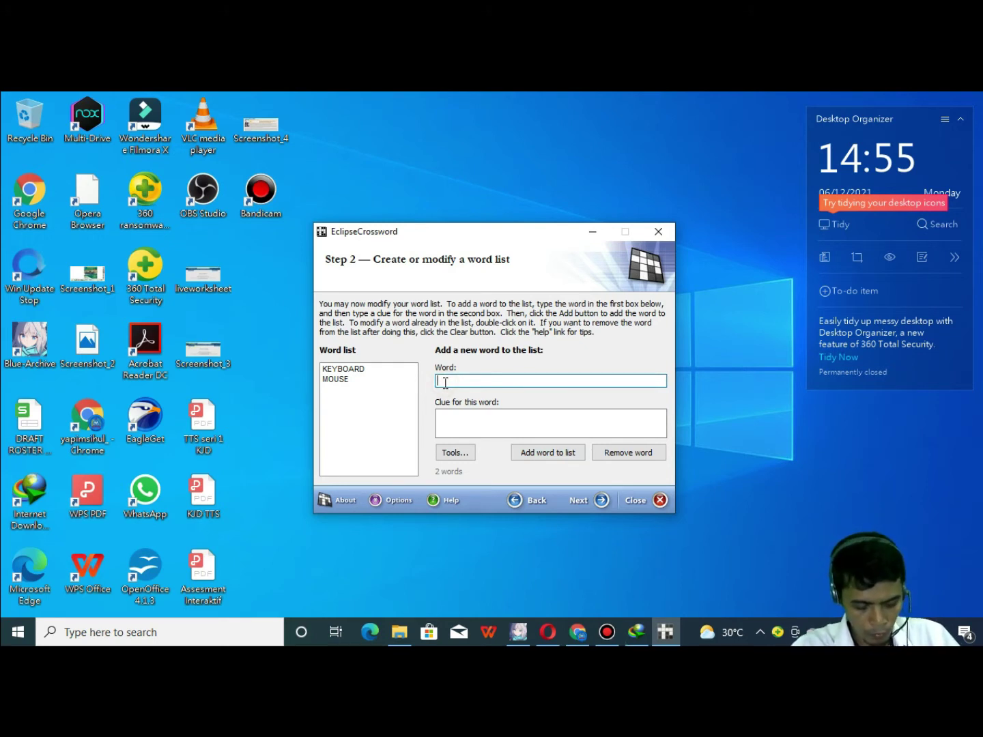
type("KEYBOARD")
left_click(469, 421)
type("Pa")
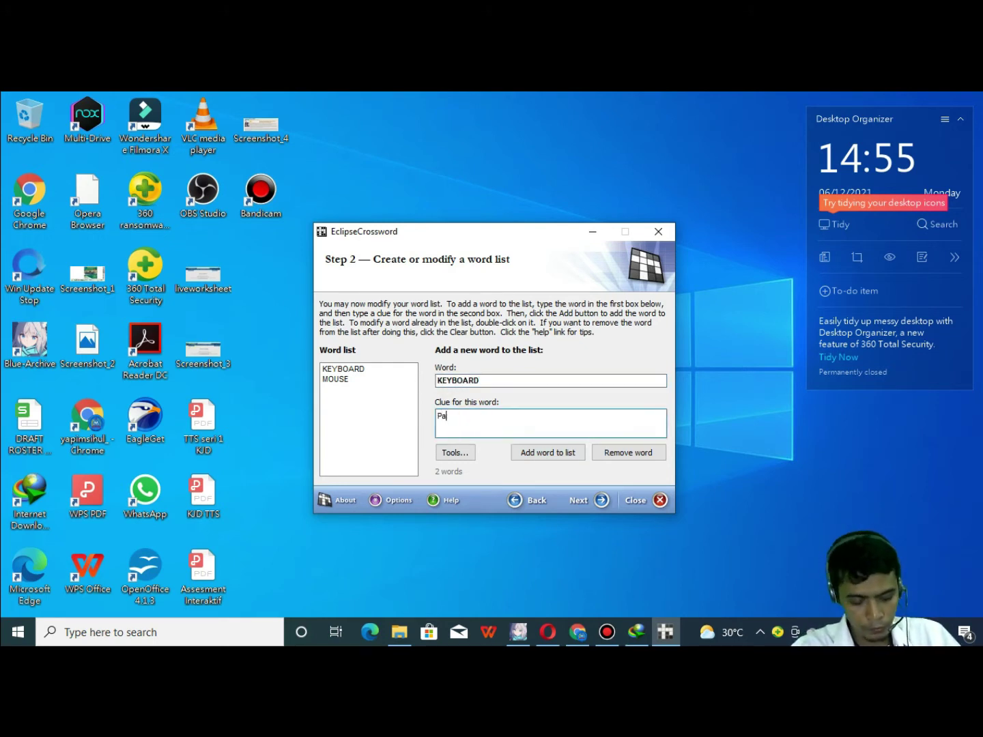
type("pan induk tempat di letakkan ")
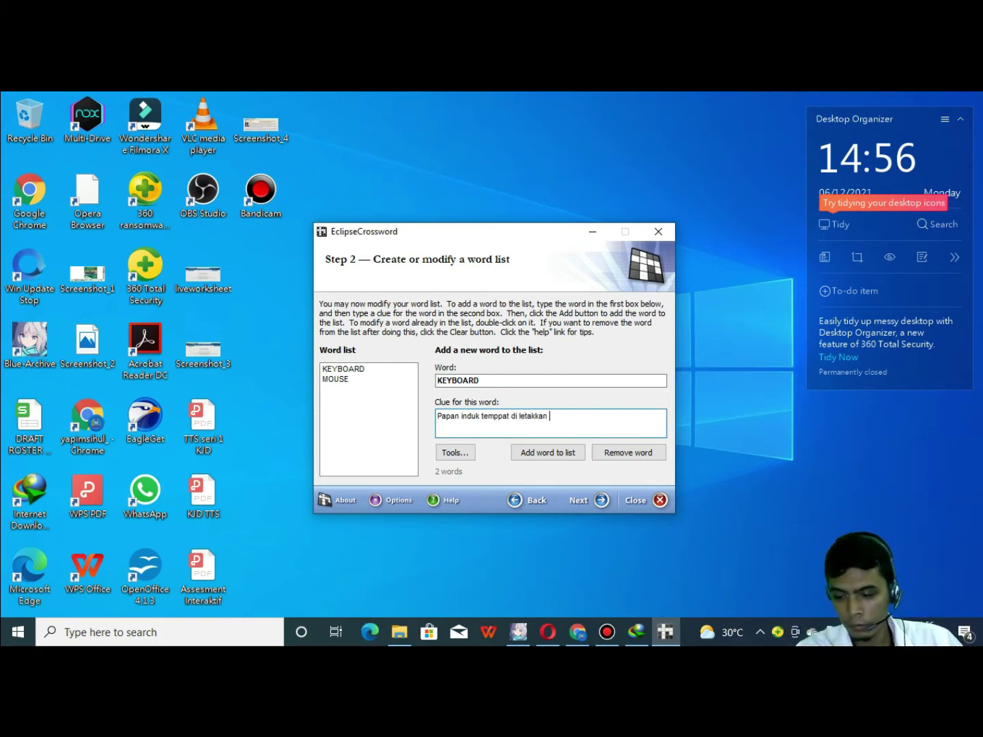
type("atau menghubungkan hadware-hadware")
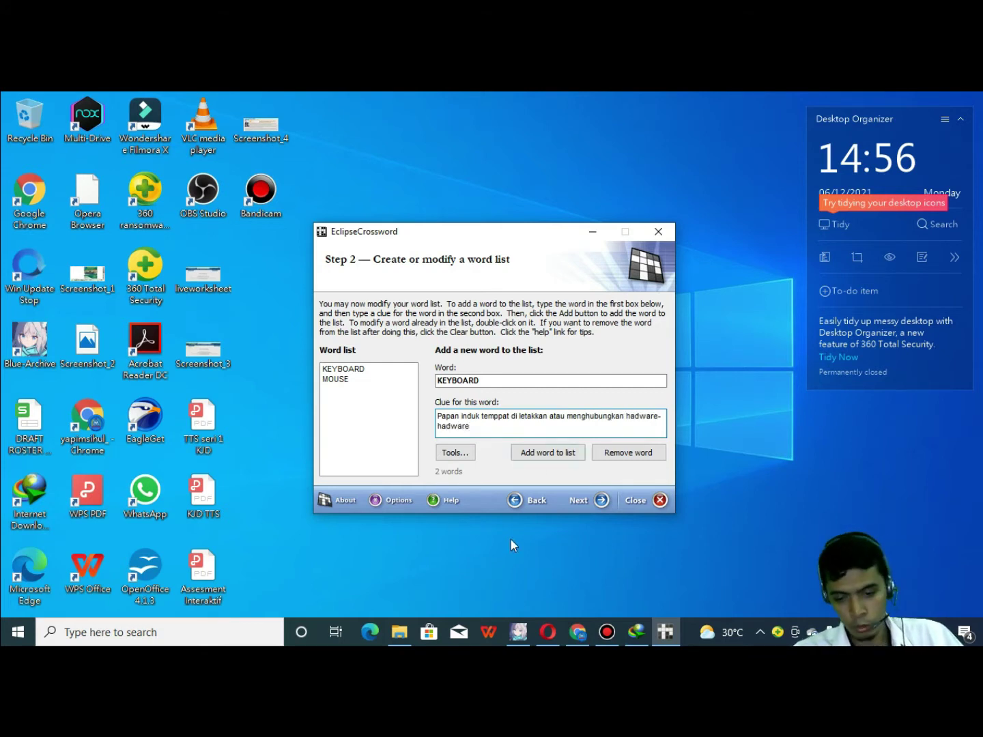
left_click(554, 453)
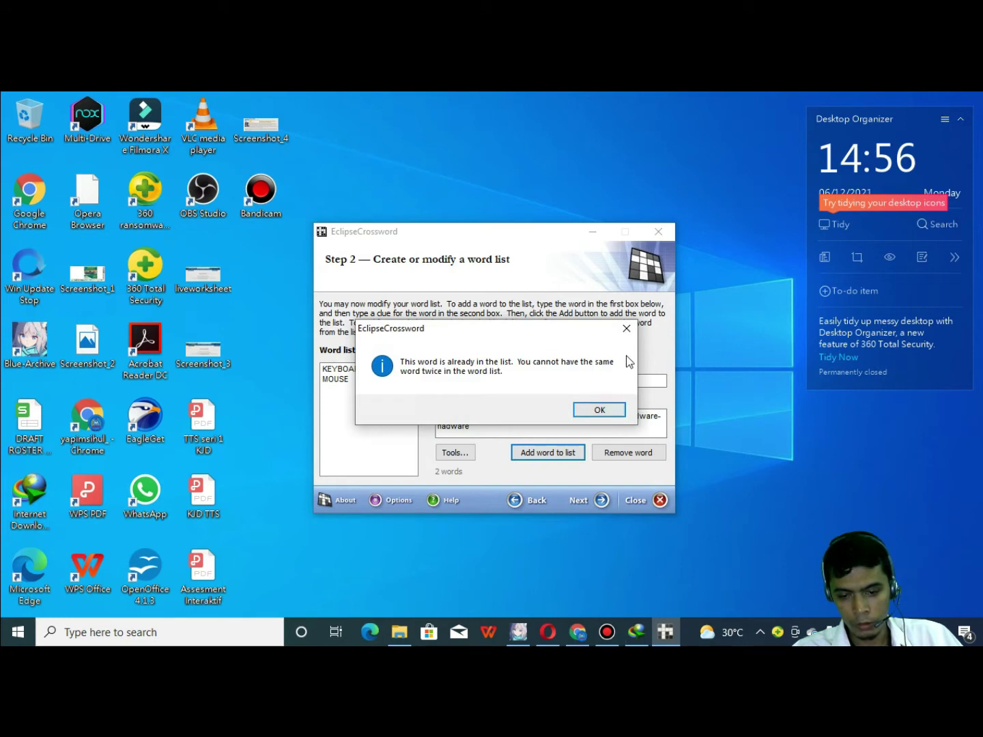
left_click(626, 329)
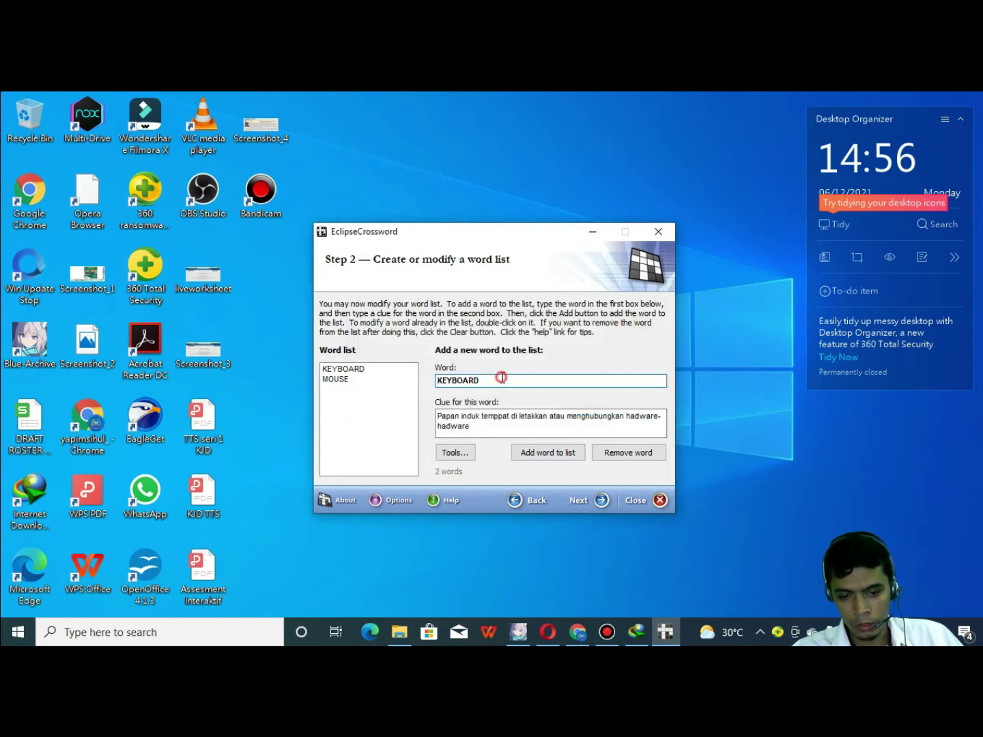
Replace the word of the pending "Papan induk" entry with MOTHERBOARD, keeping its clue
type("Mo")
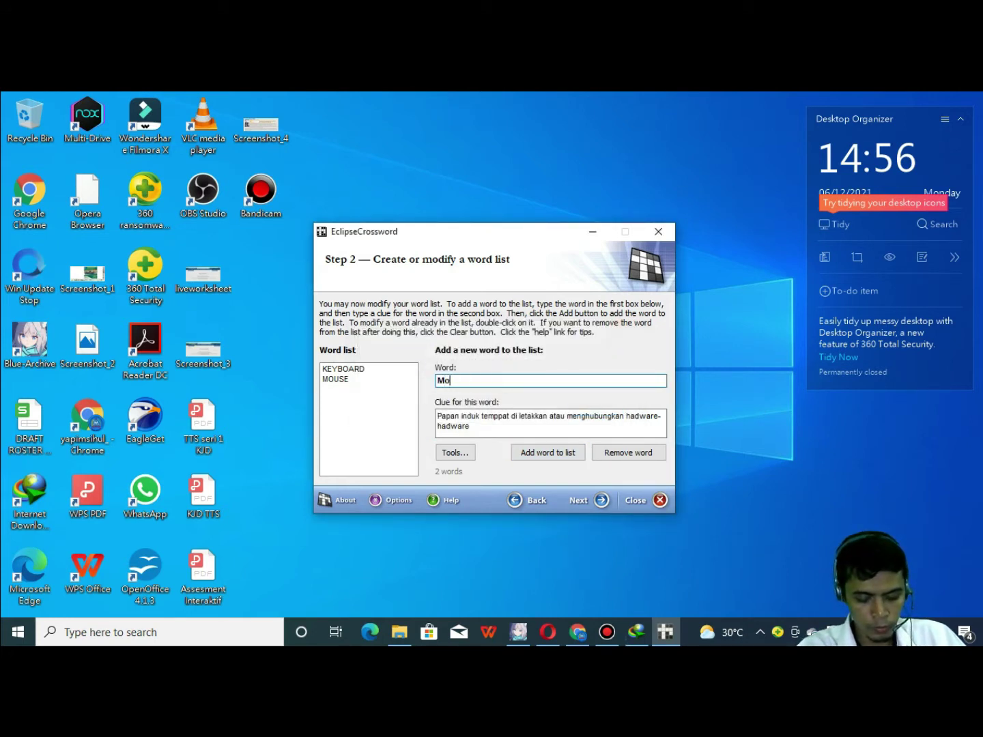
type("t")
key("BackSpace")
type("OTHERBOARD")
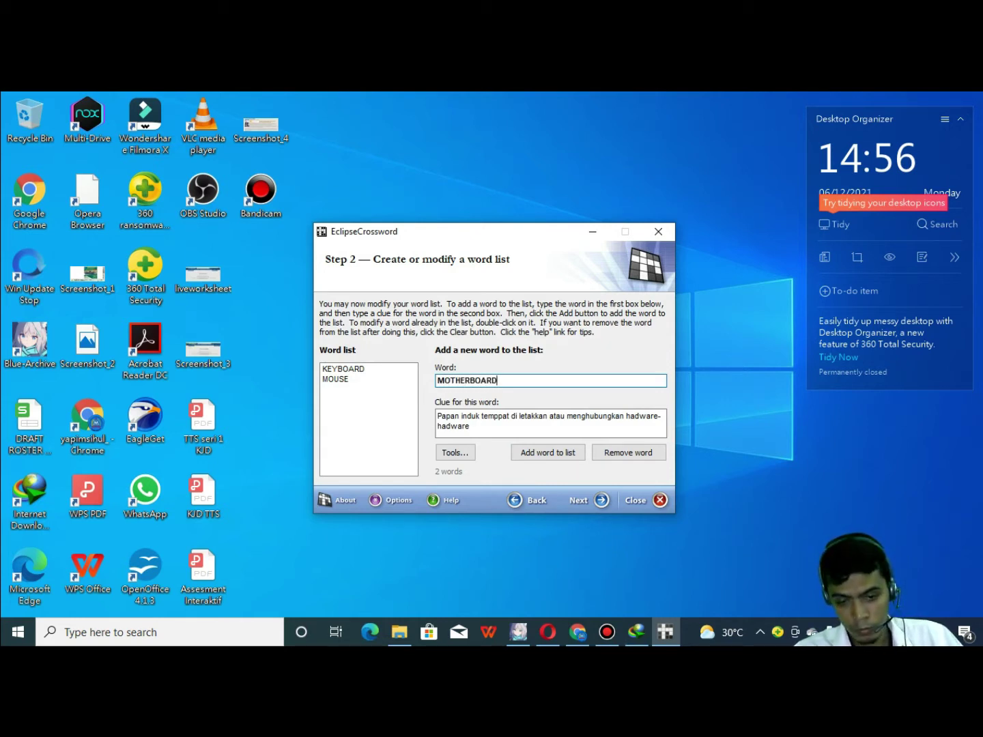
Add the pending MOTHERBOARD entry to the word list, and add SOFTWARE with the clue "perangkat lunak di sebut juga dengan...."
left_click(529, 454)
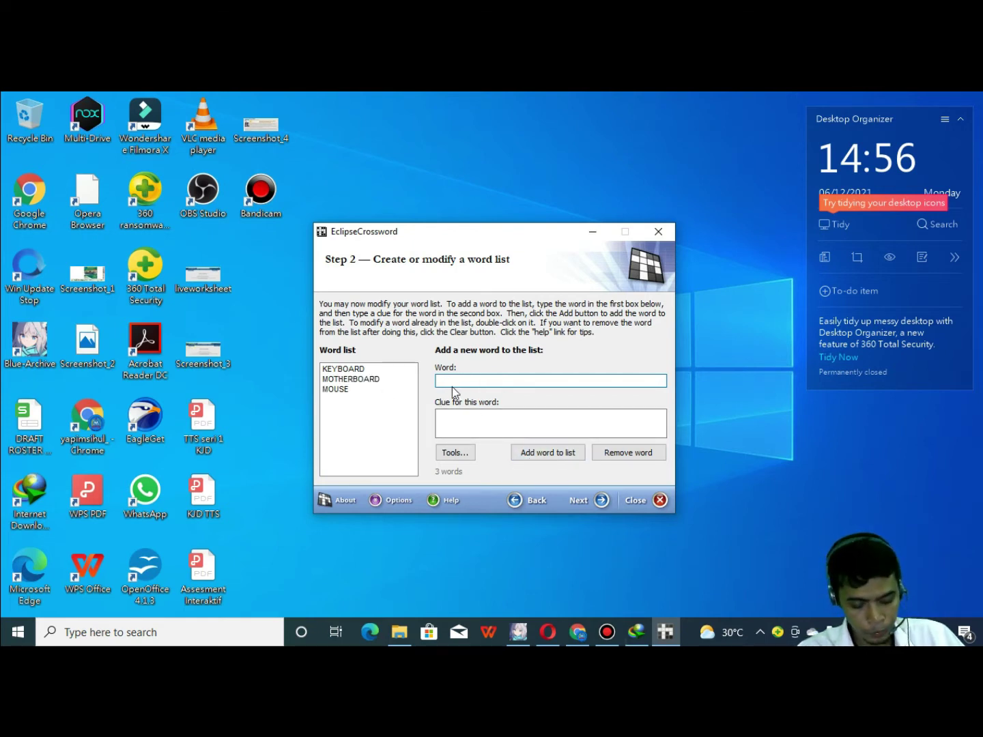
type("SOFTWARE")
left_click(482, 418)
type("perangkat lunak di seb")
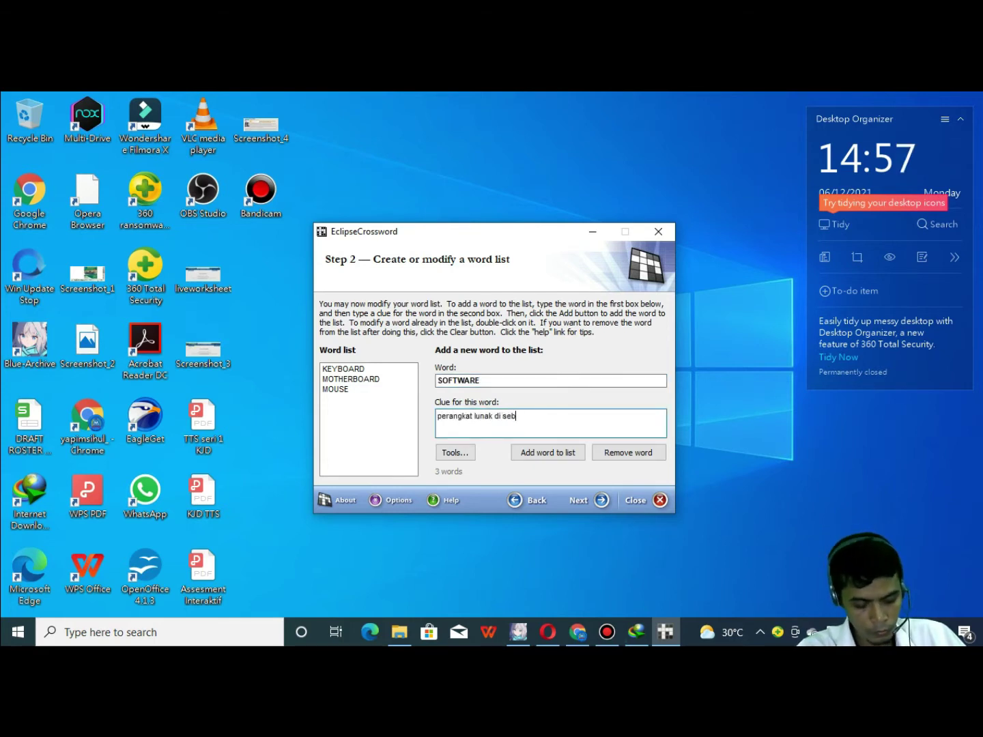
type("ut juga dengan....")
left_click(556, 451)
Add the word HADWARE to the word list with the clue "Perangkat yang bisa dilihat, disentuh disebut dengan komputer"
type("HADWARE")
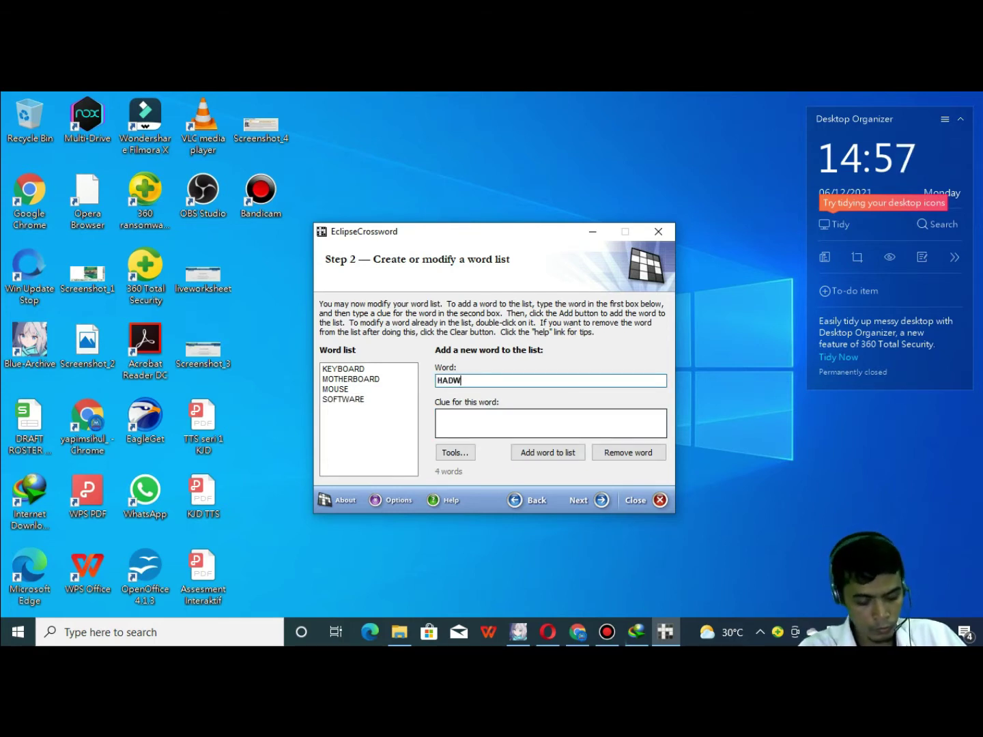
left_click(482, 430)
type("Perangkat yang bisa diliha")
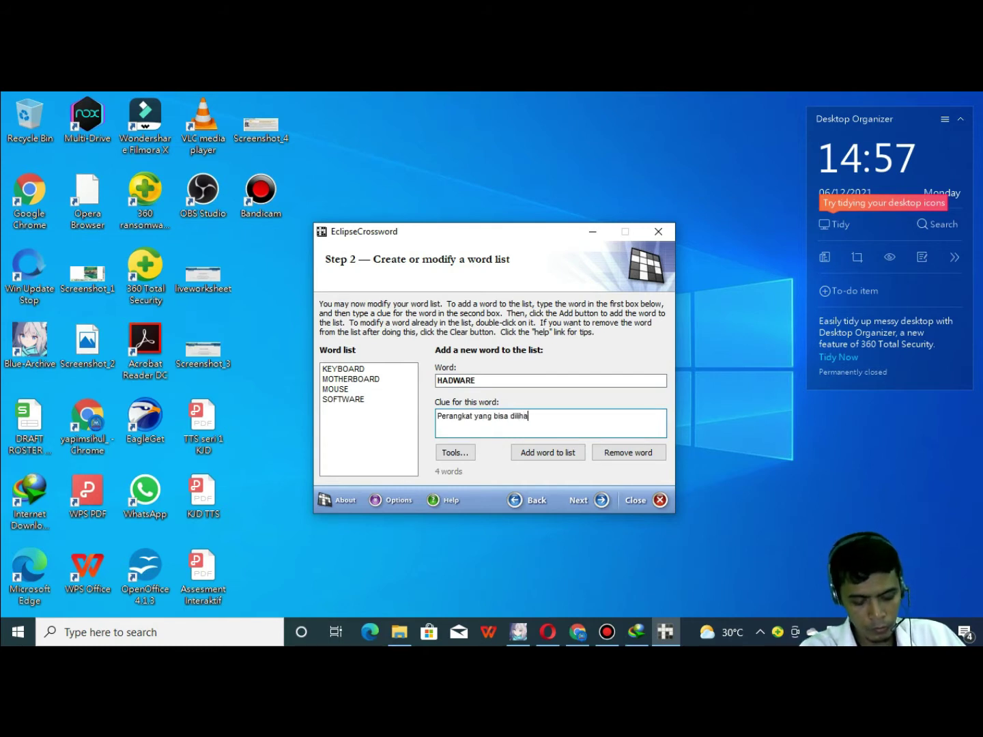
type("t, disentuh")
type("disebut dengan")
type(" komputer")
left_click(523, 454)
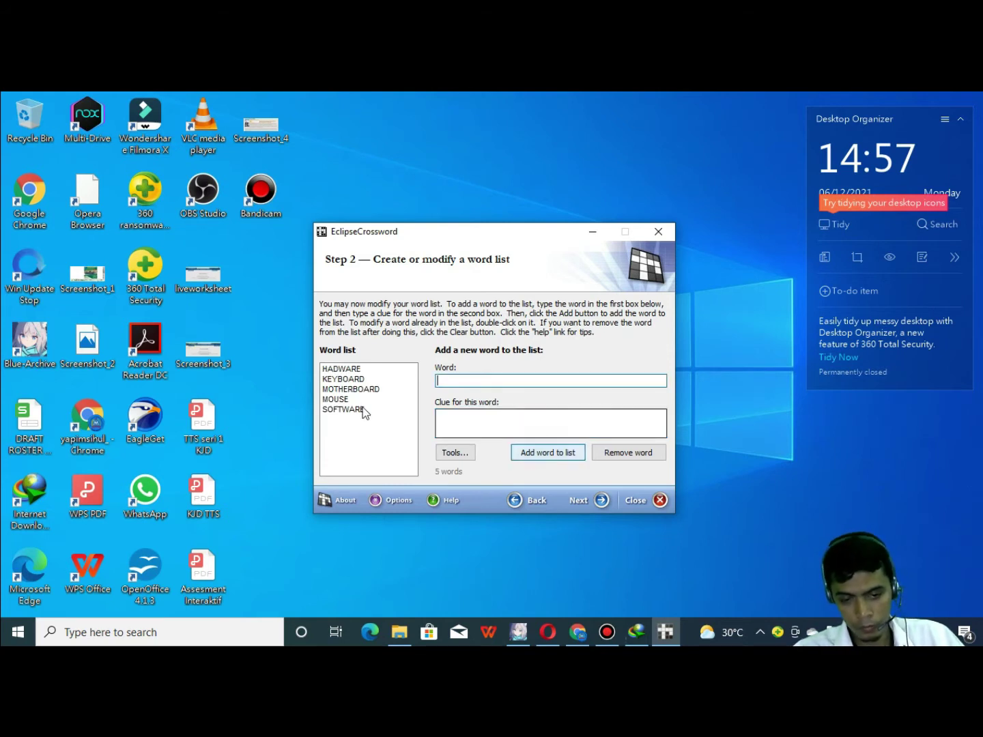
Add the word MONITOR to the word list with the clue "Perangkat Output yang menapilkan gambar."
type("MONITOR")
left_click(502, 417)
type("Perangkat Output yang ")
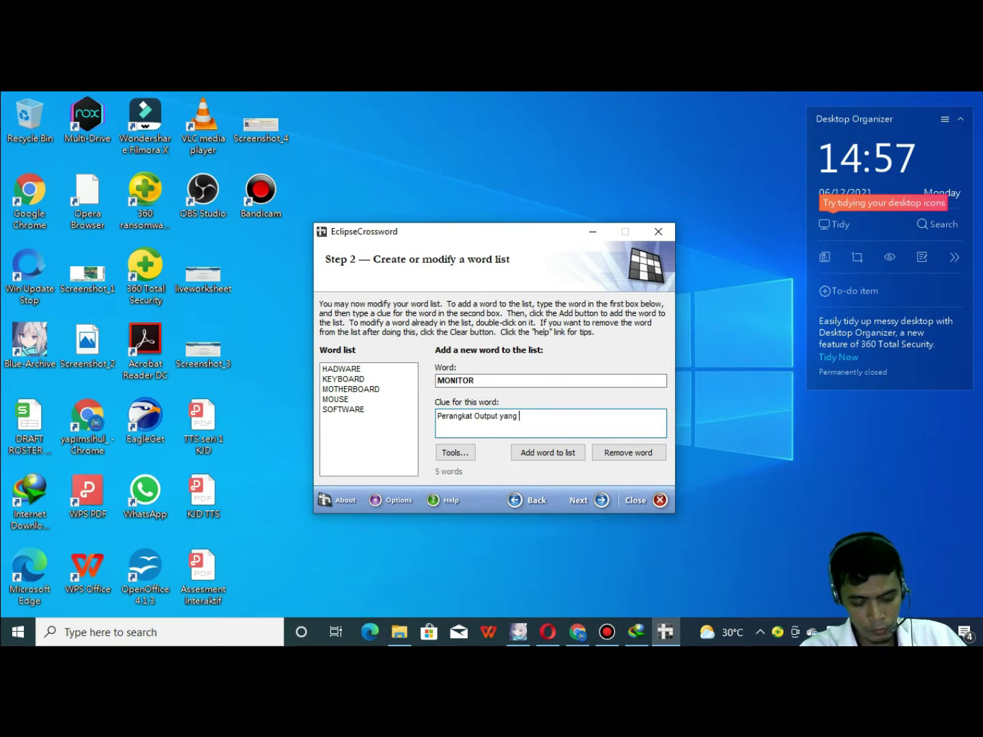
type("menapilkan gambar ")
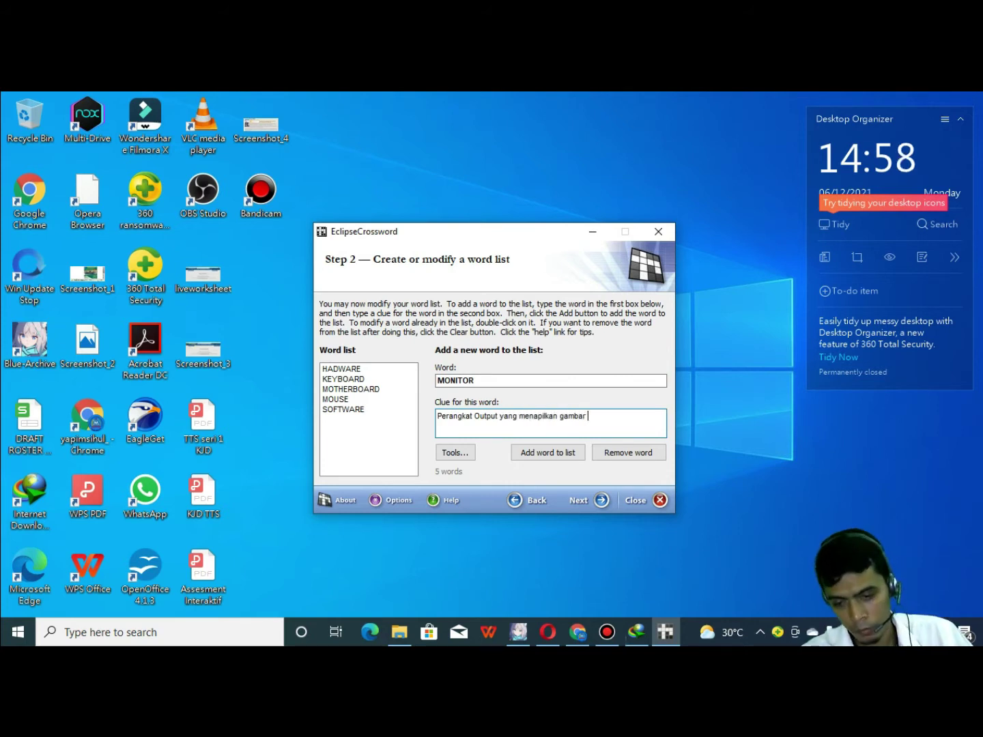
type(".....")
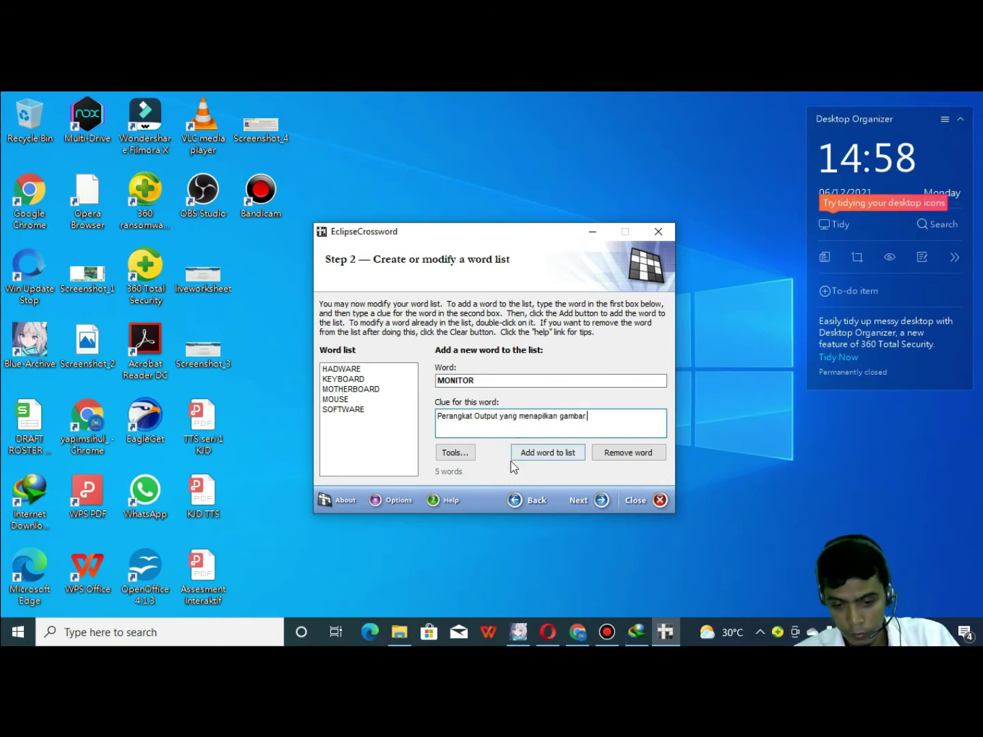
left_click(517, 453)
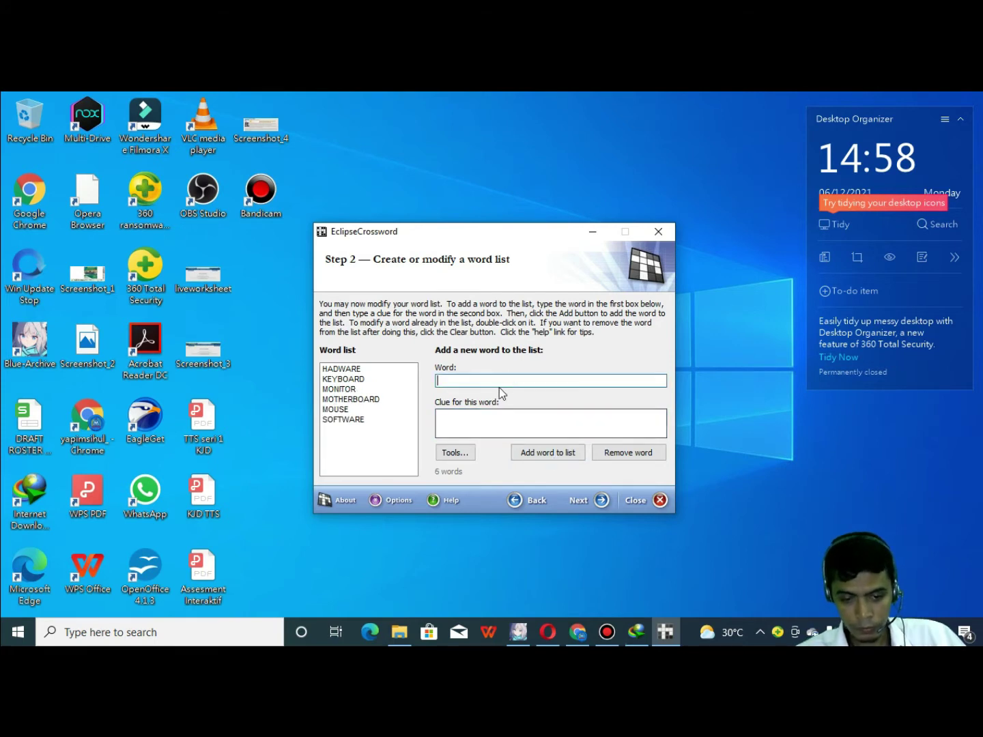
Add the word SPEAKER to the word list with the clue "Perangkat Output yang mengeluarkan suara adalah..."
type("SPEAKER")
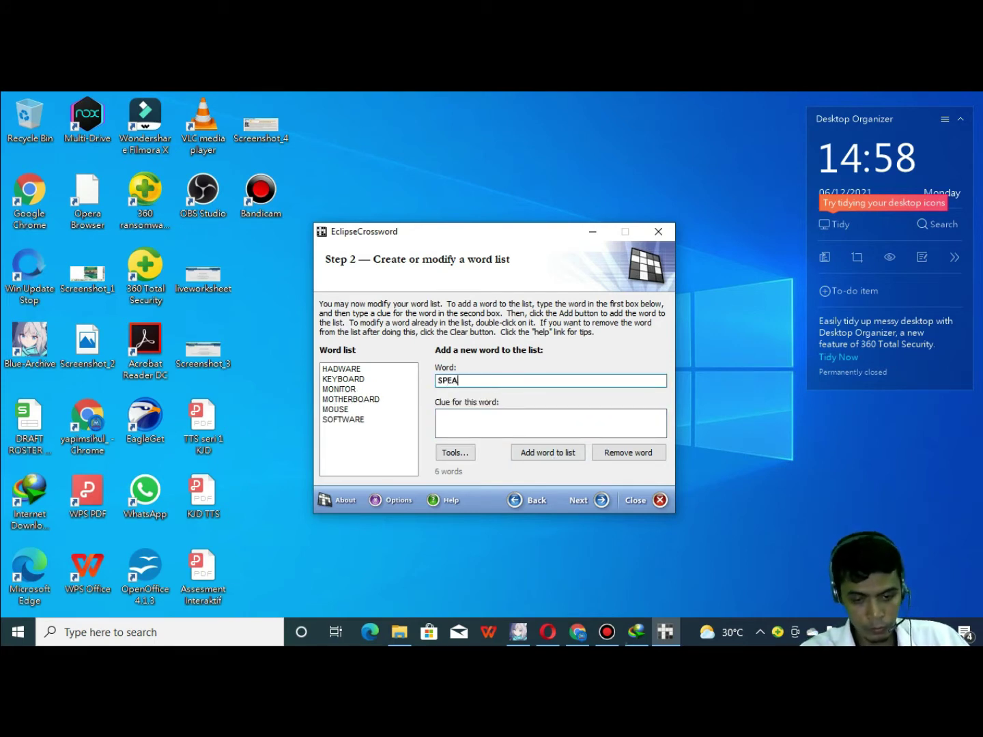
left_click(512, 416)
type("Pera")
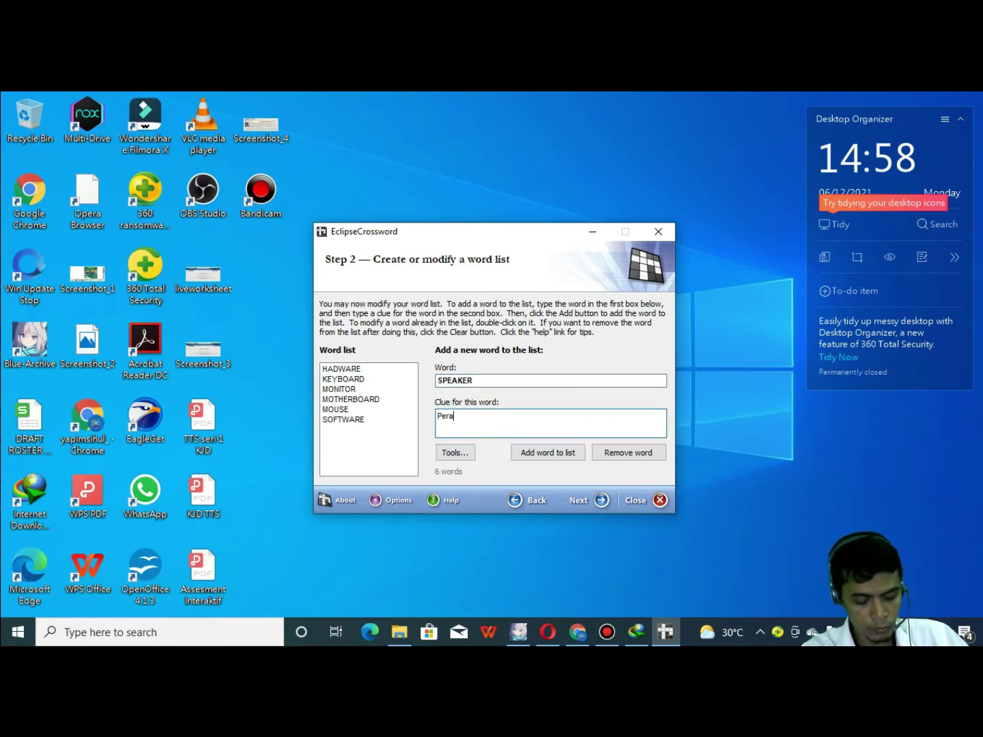
type("ngkat Output yang mengeluarkan suara adalah...")
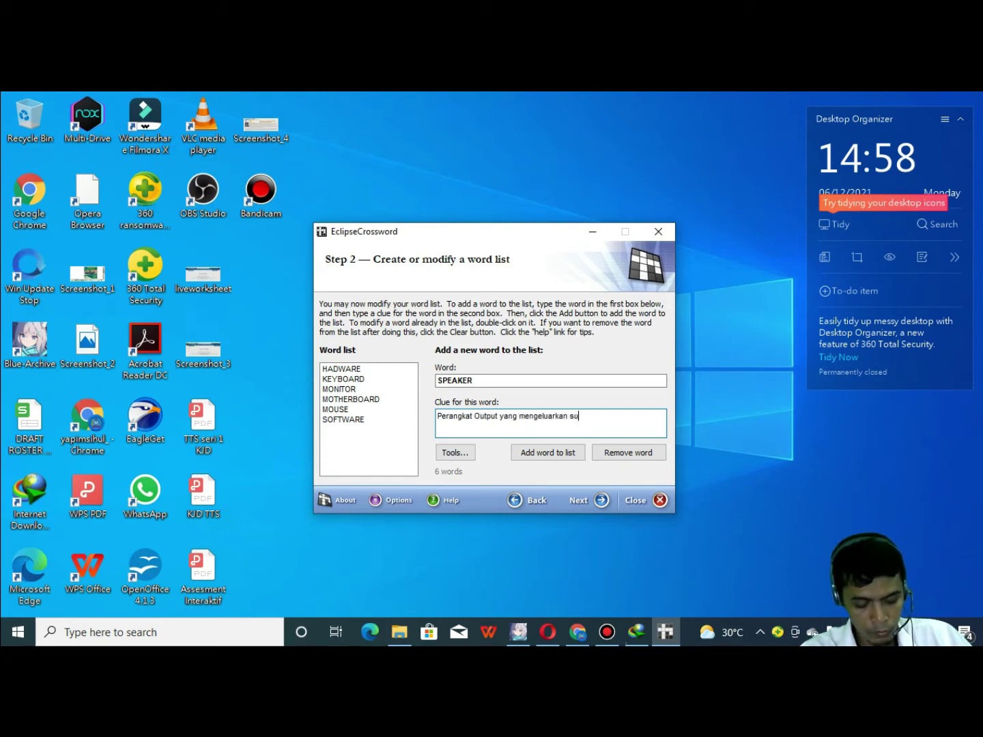
left_click(561, 453)
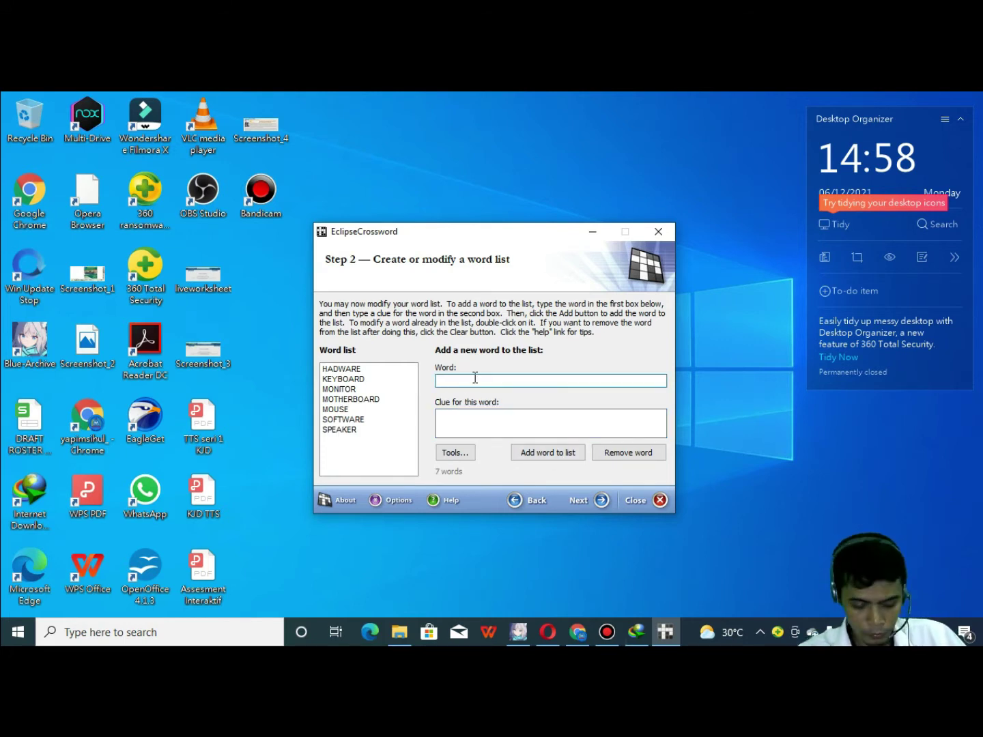
Add the word LATIN to the word list with the clue "Computer berasal dari bahasa..."
type("LATIN")
left_click(477, 421)
type("Computer berasalad")
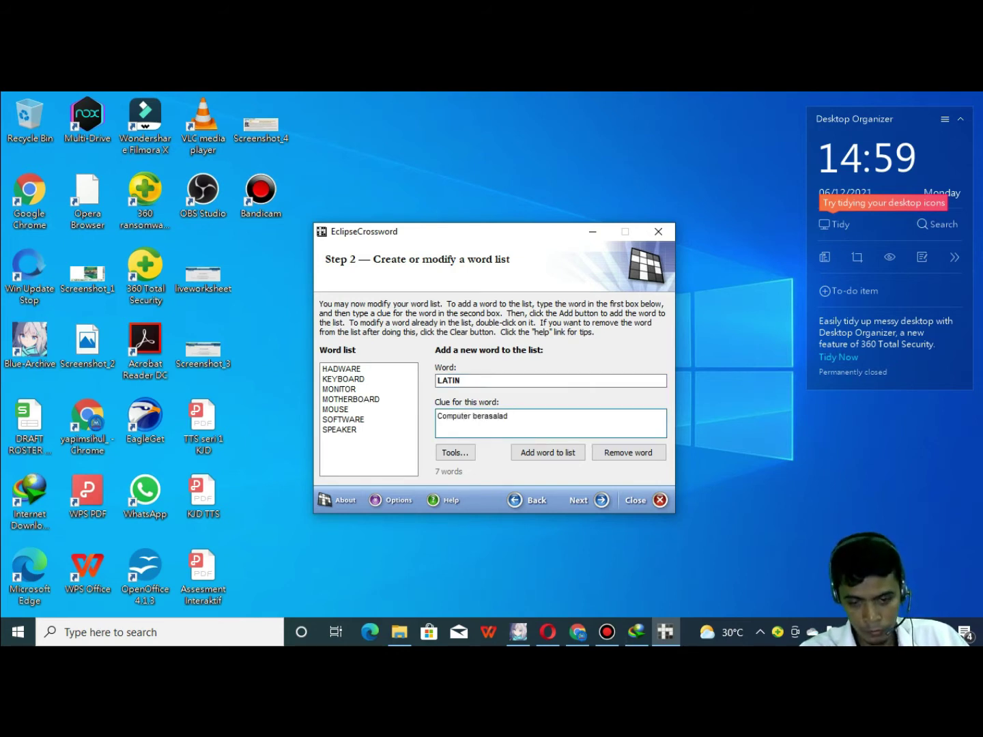
type(" radari bahas ... yang ber")
key("BackSpace")
key("BackSpace")
key("BackSpace")
key("BackSpace")
key("BackSpace")
key("BackSpace")
key("BackSpace")
key("BackSpace")
key("BackSpace")
key("BackSpace")
key("BackSpace")
key("BackSpace")
type("a Latin")
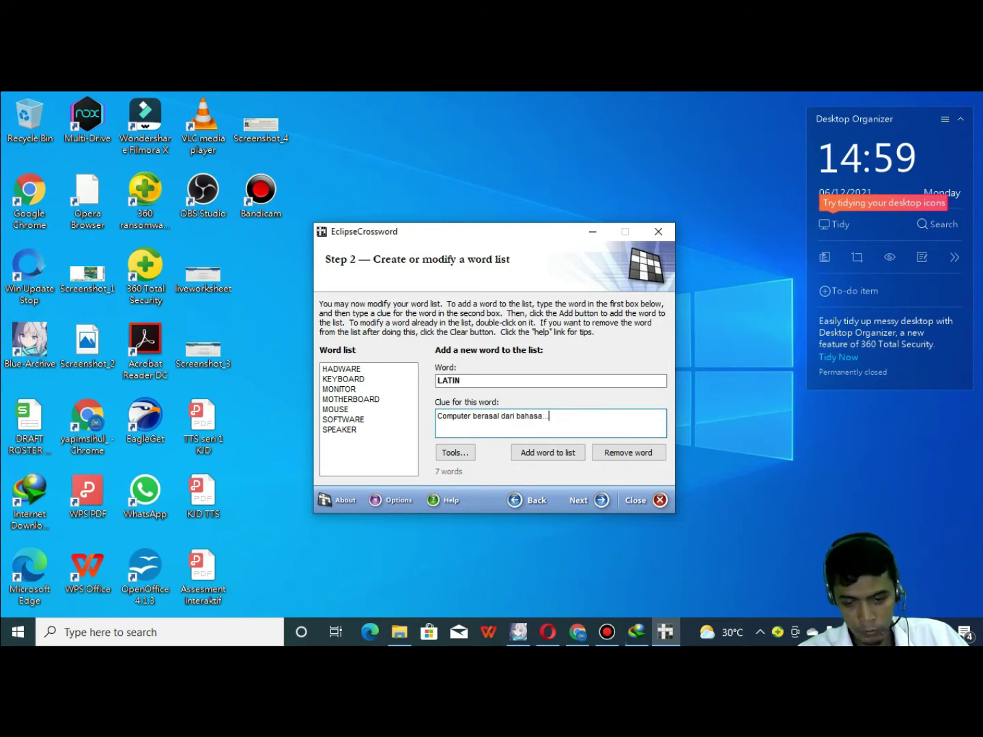
left_click(538, 453)
Add the word MENGHITUNG to the word list with the clue "To Compute artinya ......."
type("MENGHITUNG")
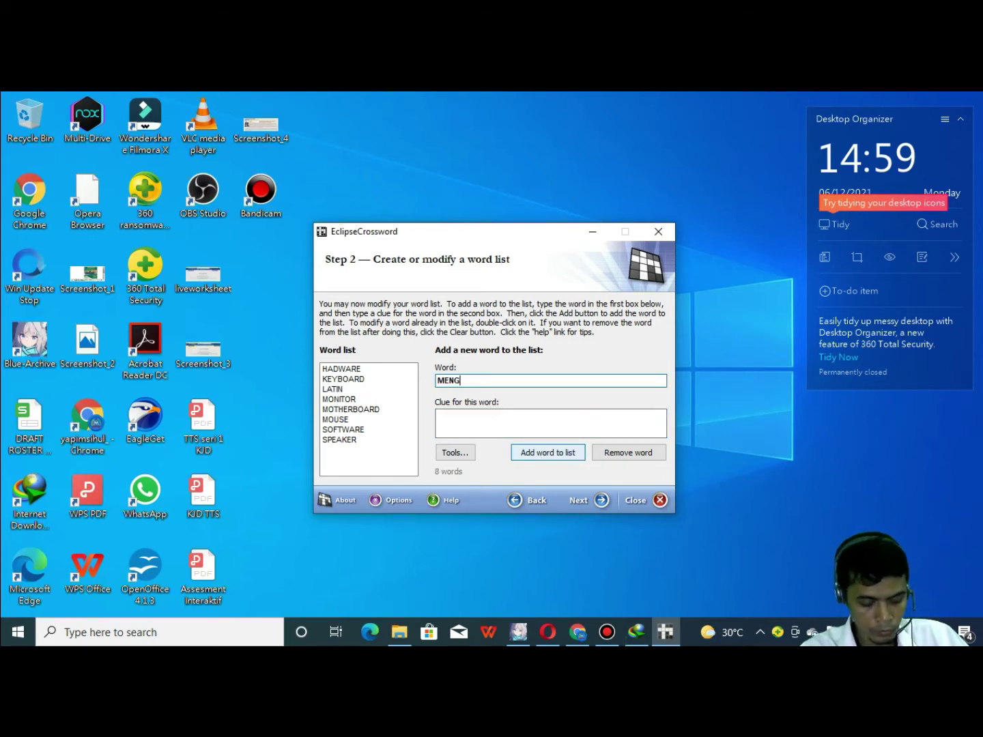
left_click(516, 421)
type("to Compute")
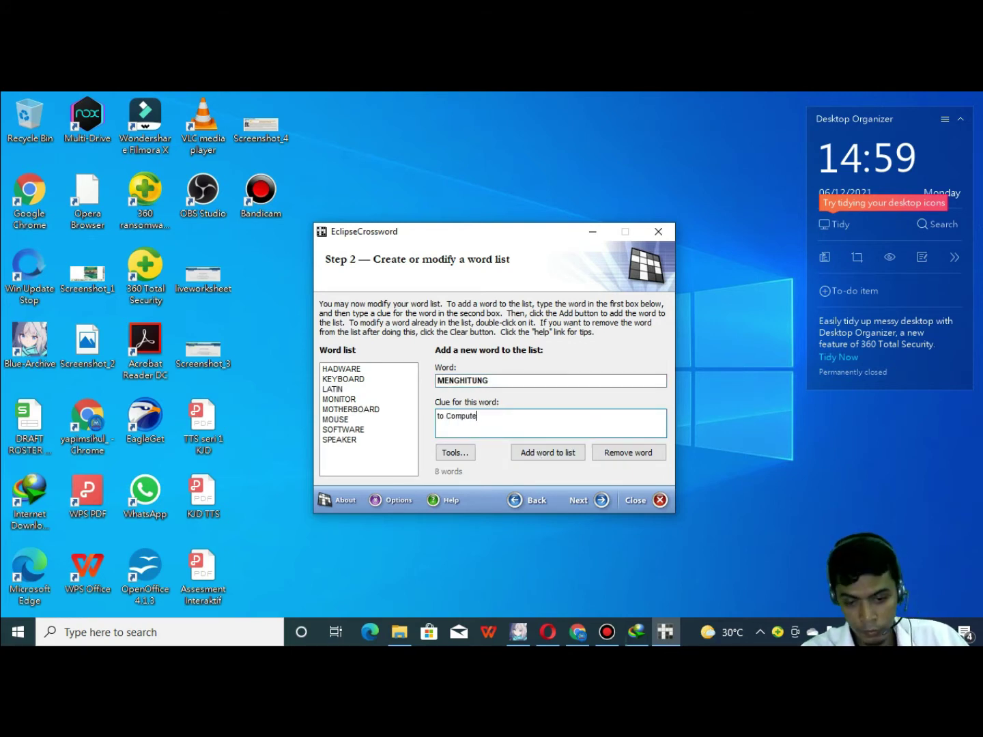
key("Delete")
type("T artinya .......")
left_click(538, 452)
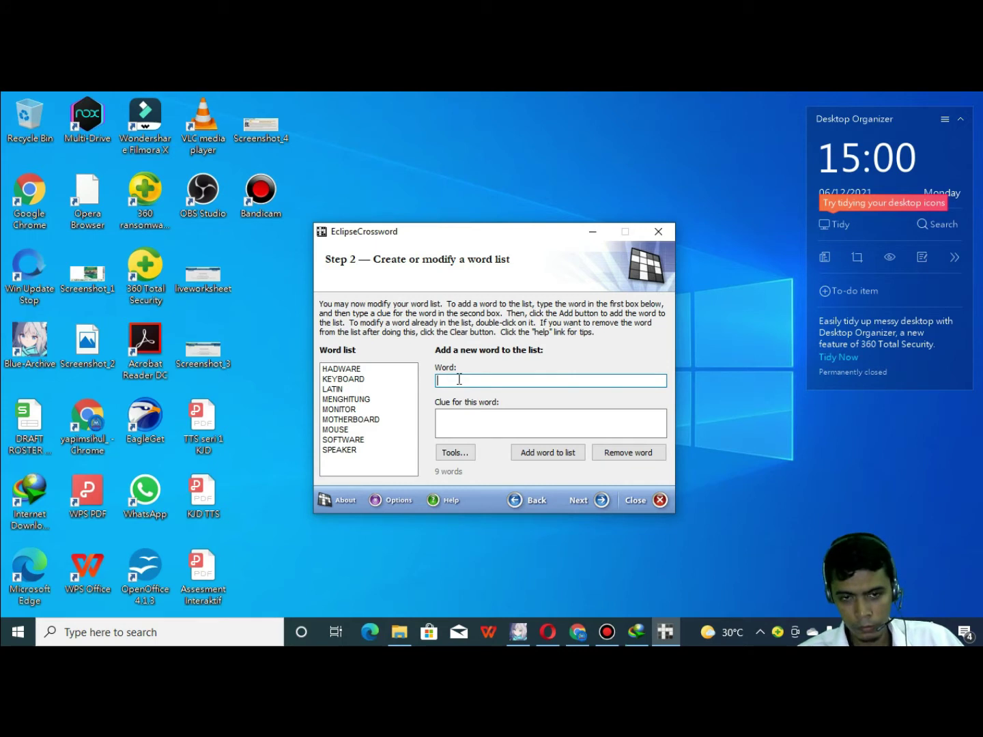
Add the word PROSESOR to the word list with the clue "bagian proses pada computer yang merupakan otak dari komputer..."
type("PROSESOR")
left_click(472, 425)
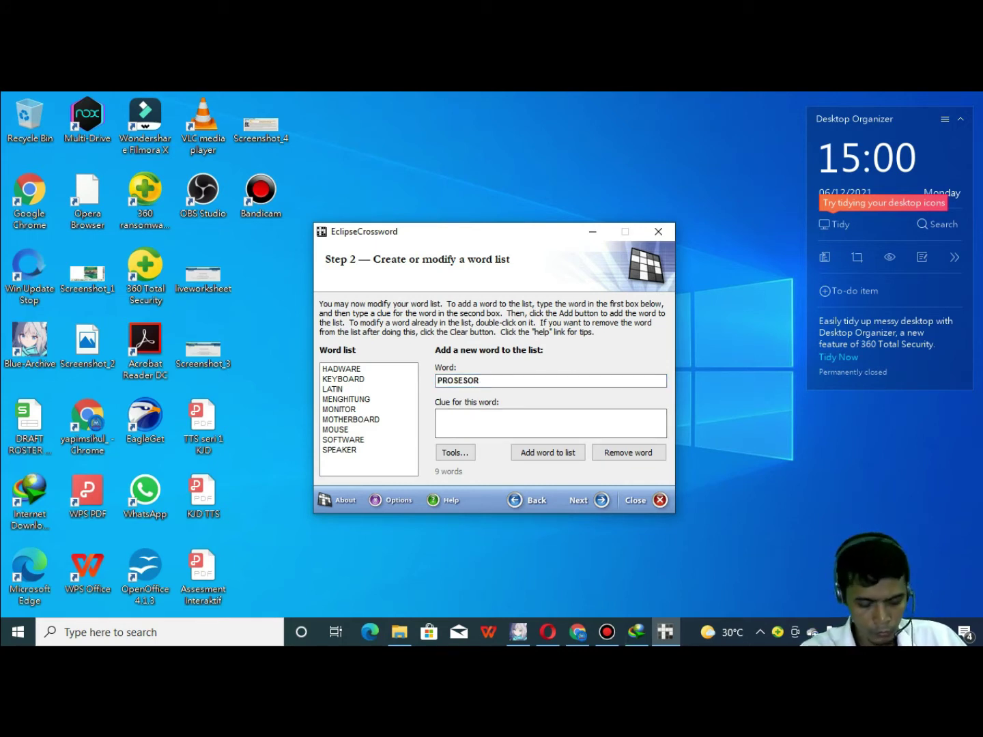
type("bagian proses pada computer yang merupakan otak dari komputer")
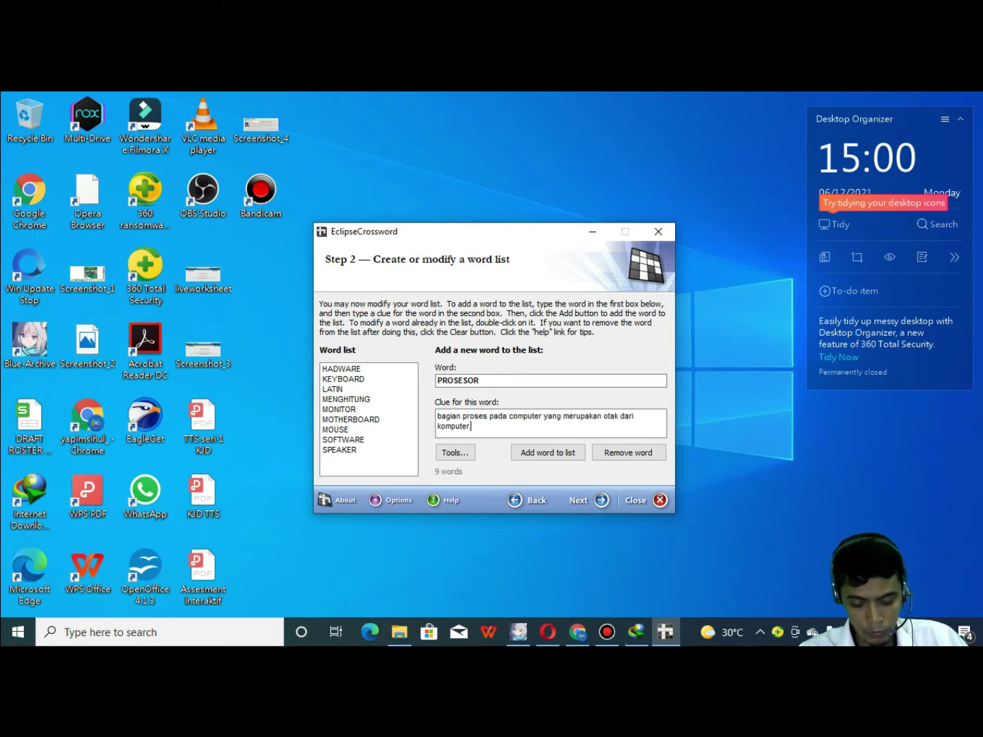
type("...")
left_click(536, 456)
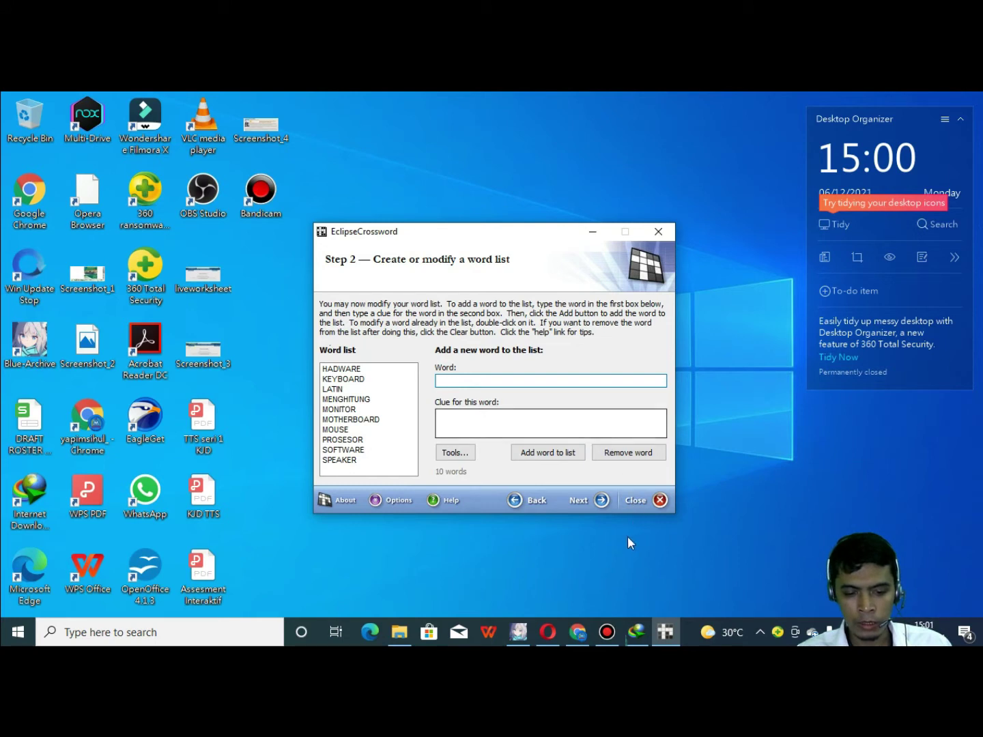
Finish the word list and save it for future use as "TTS Seri 1" on Local Disk (D:)
left_click(577, 502)
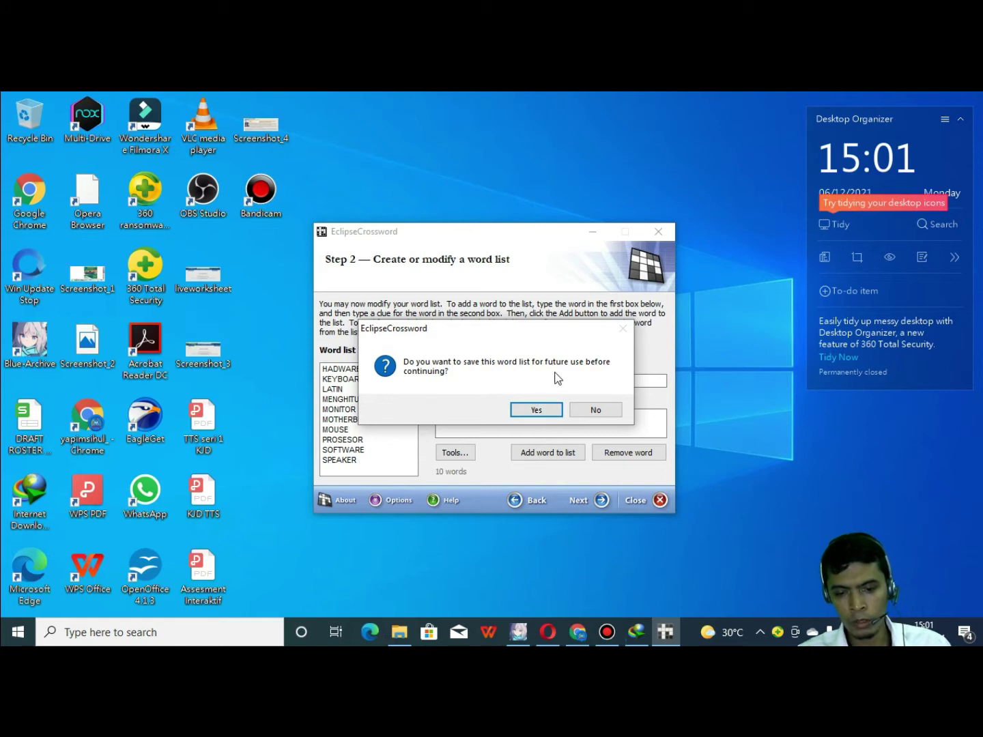
left_click(550, 408)
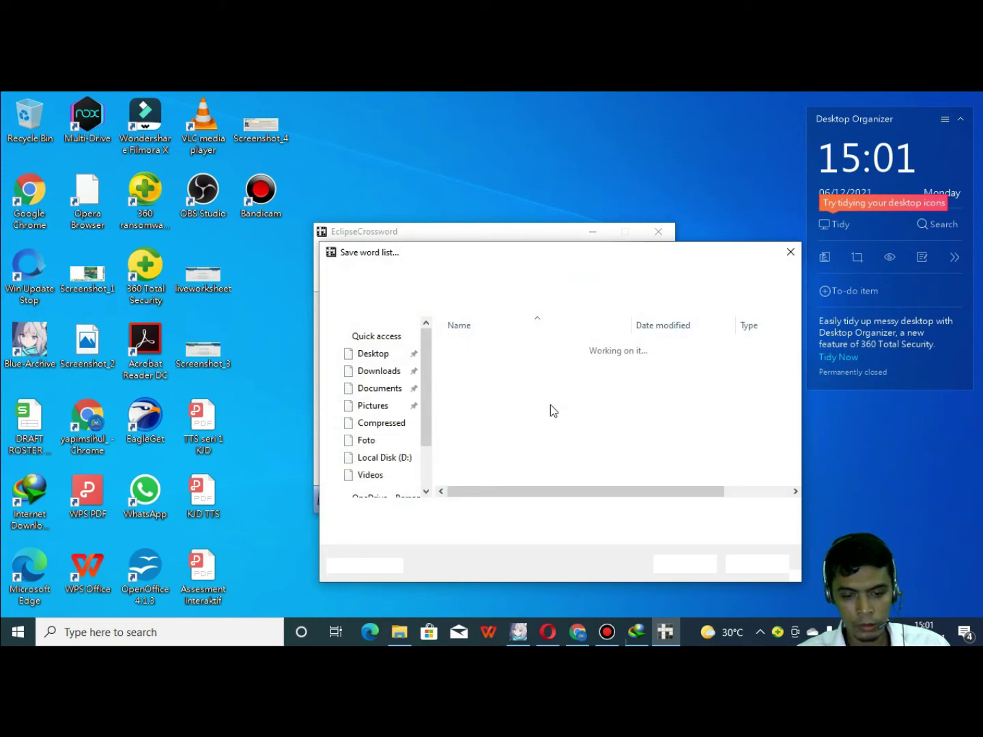
left_click(466, 512)
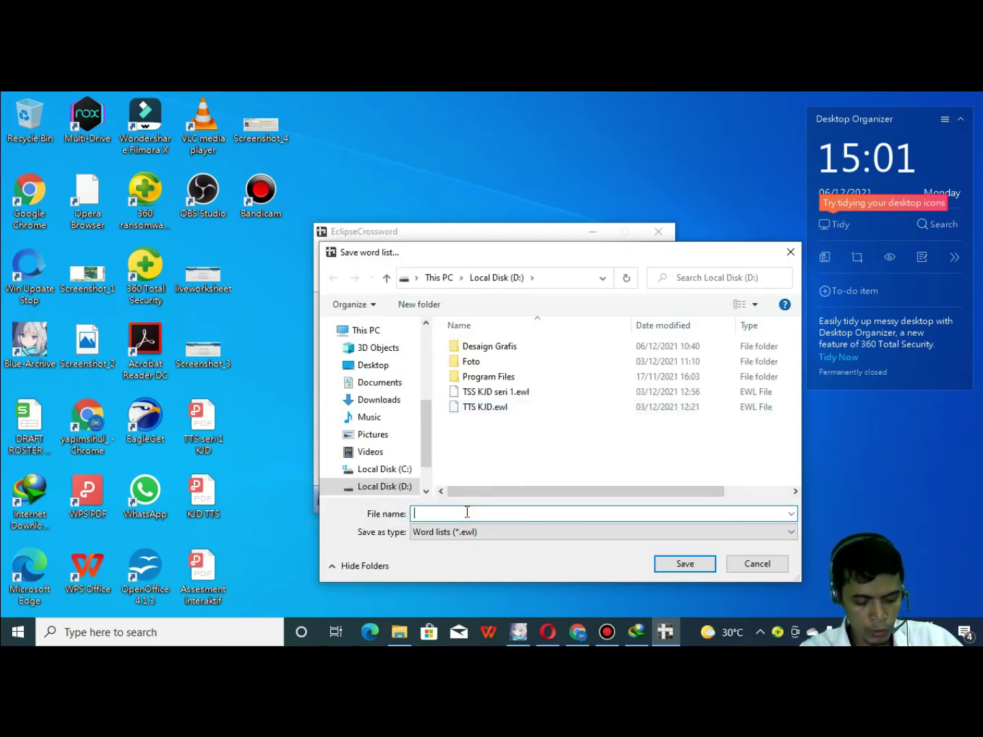
type("TTS S")
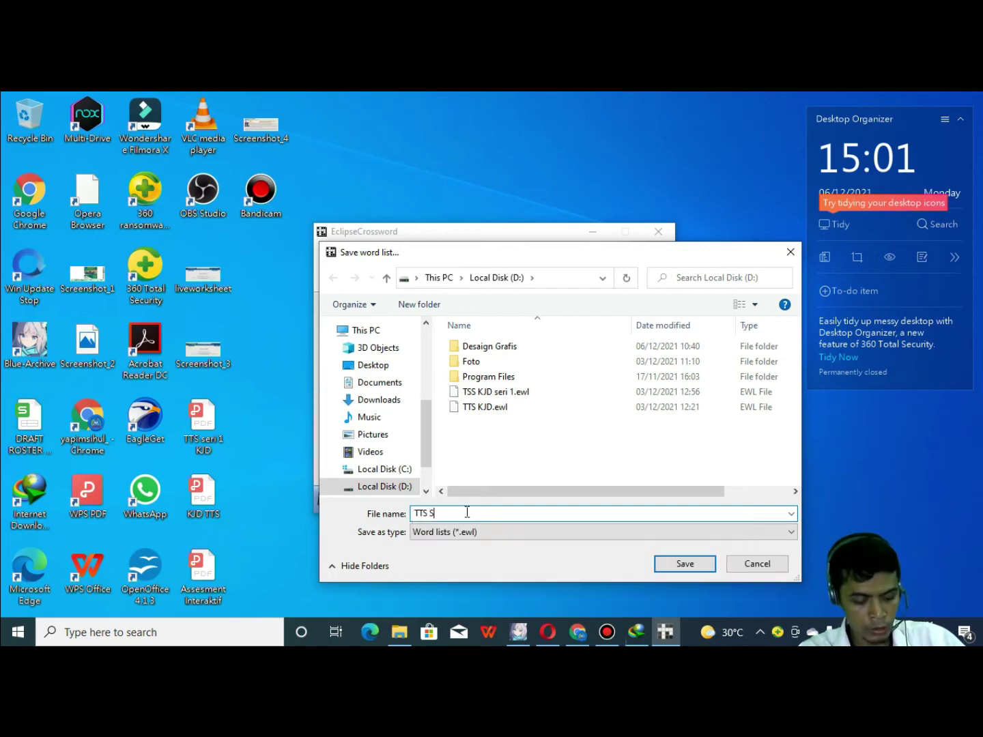
type("eri 1")
left_click(685, 566)
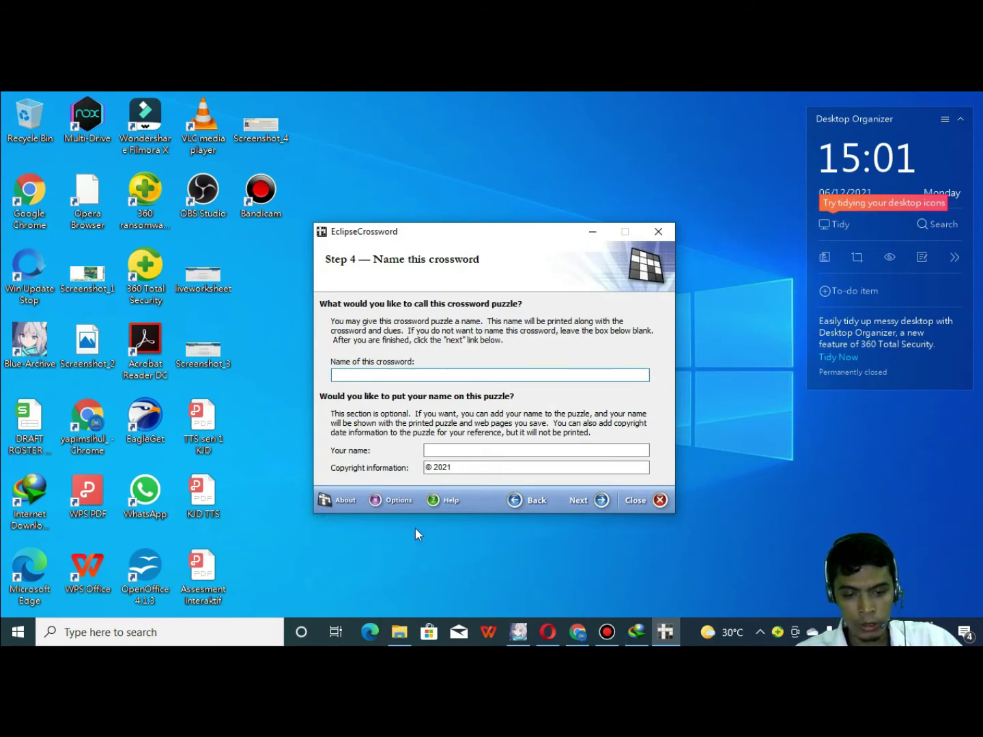
Name the crossword puzzle "Pengenalan Komputer"
left_click(353, 375)
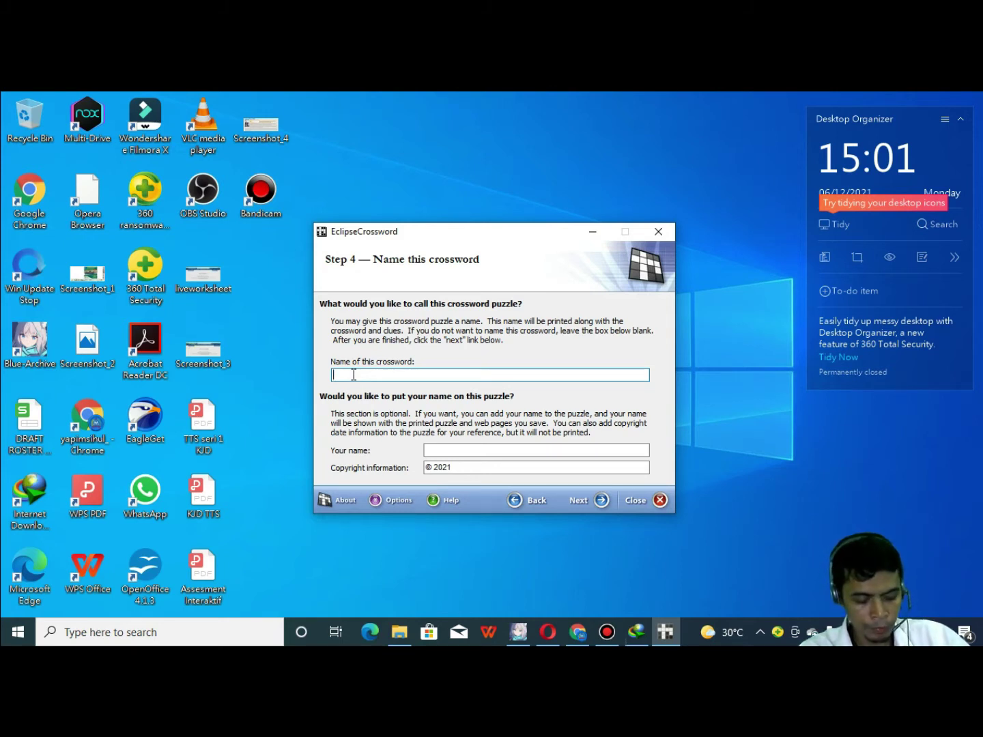
type("Pengenalan K")
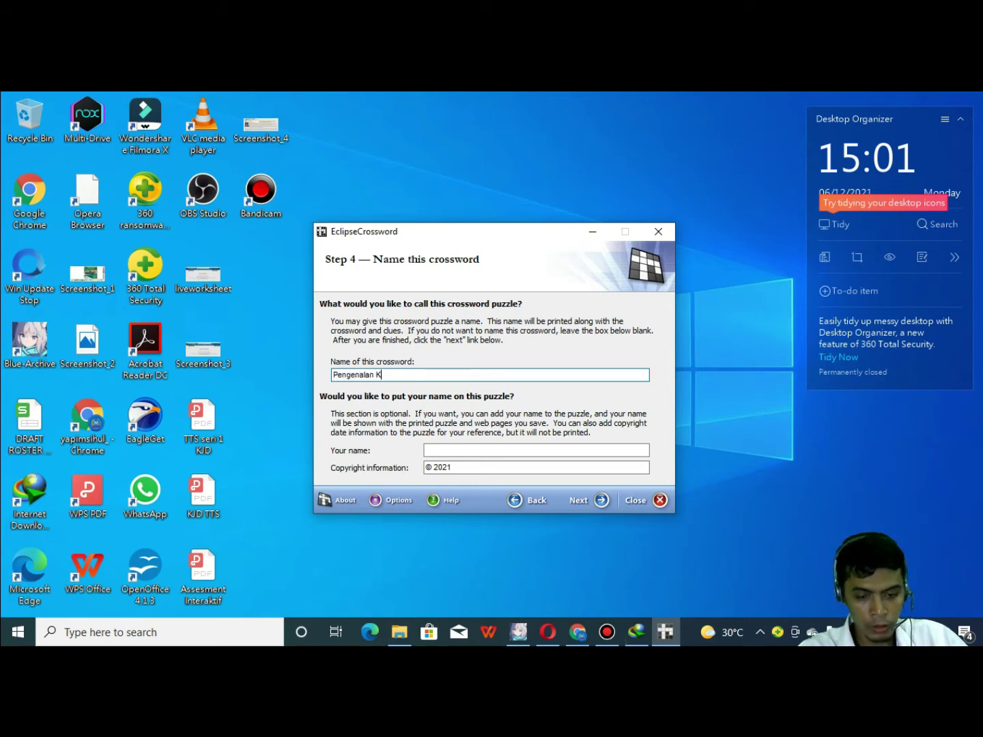
type("Hur")
key("BackSpace")
key("BackSpace")
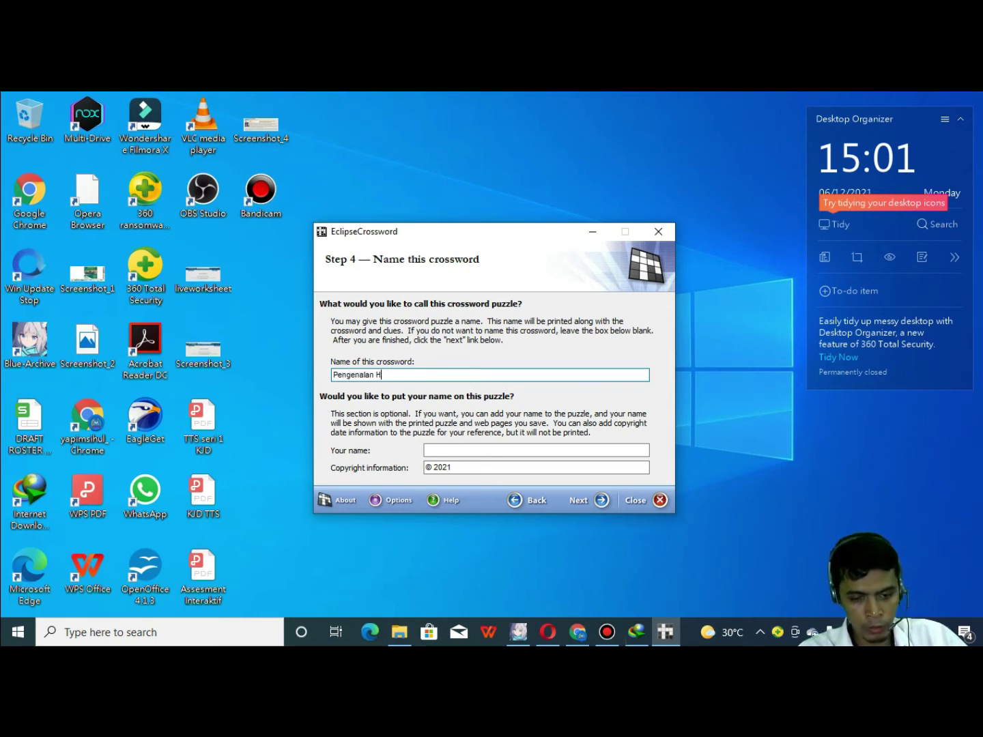
type("Komputer")
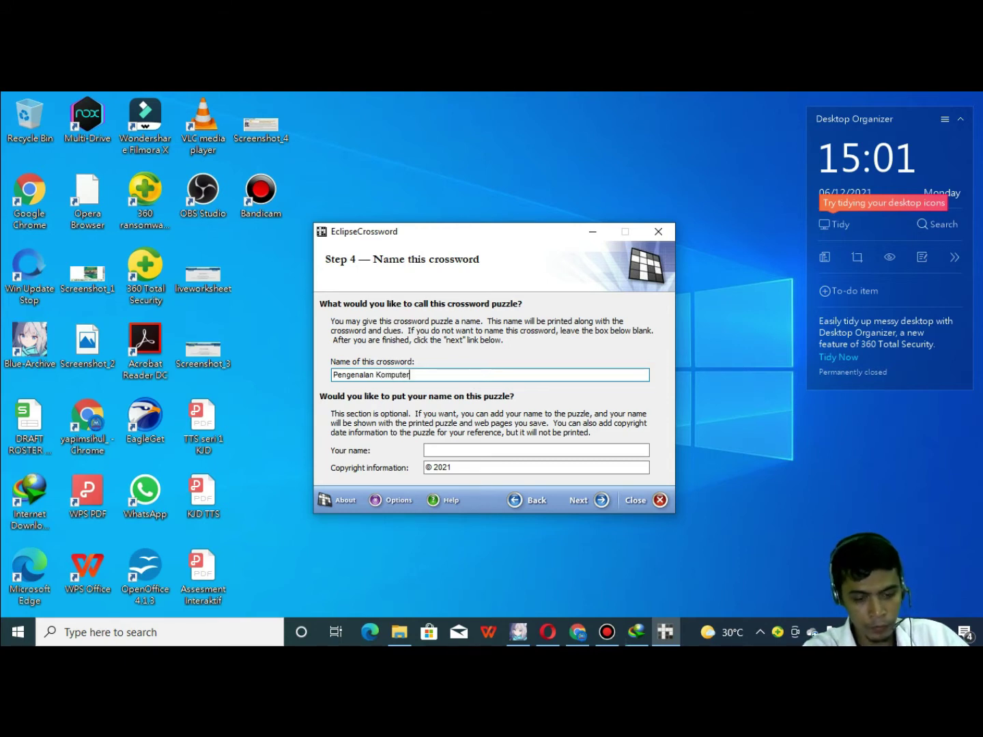
Enter the author's name for the puzzle and continue to the crossword size settings
left_click(477, 452)
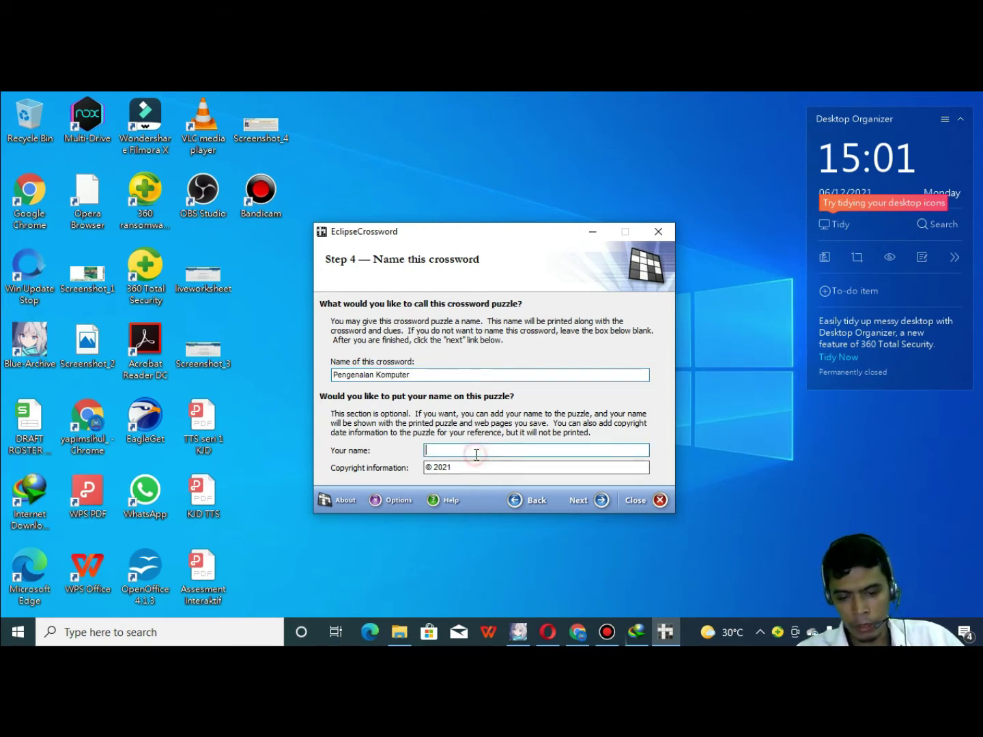
type("an")
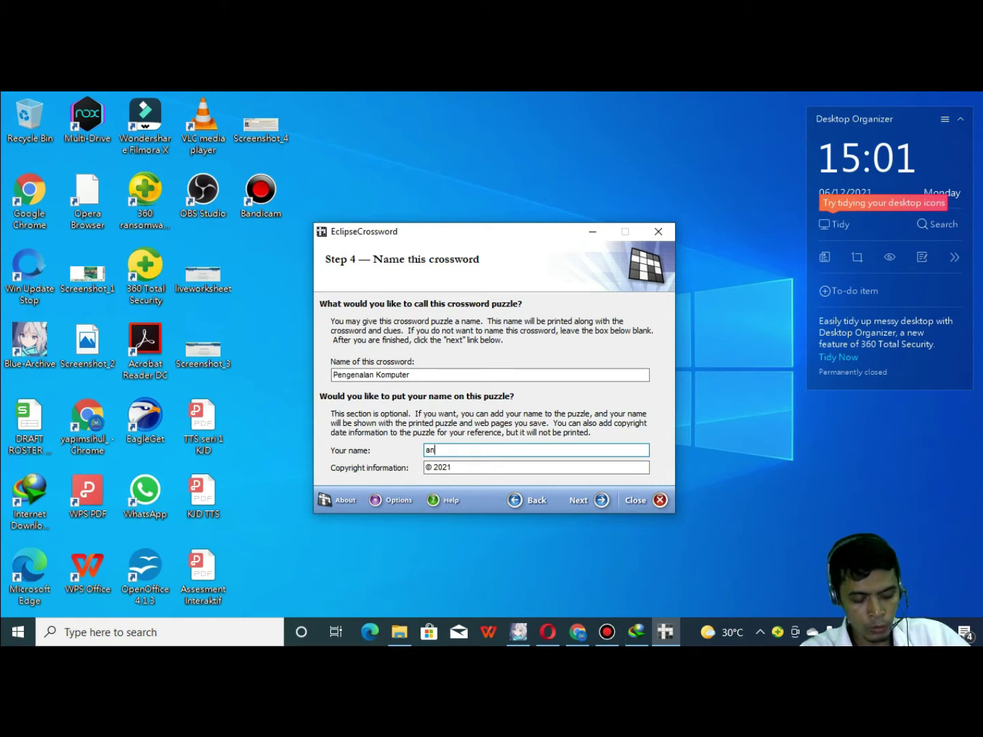
type("toni pribadi")
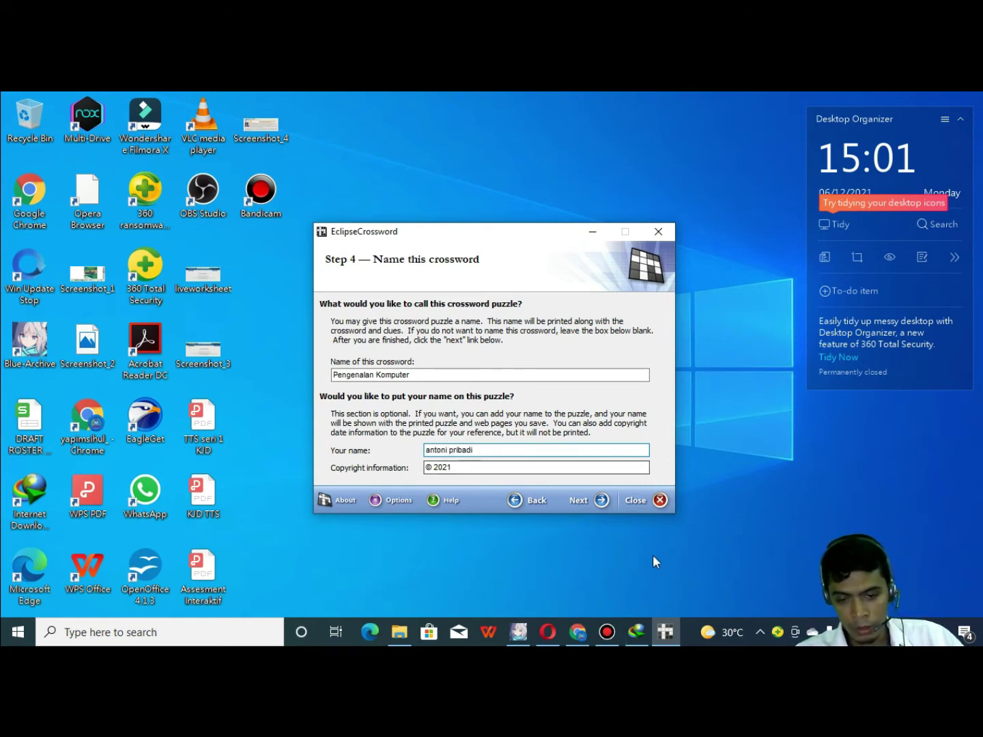
left_click(593, 506)
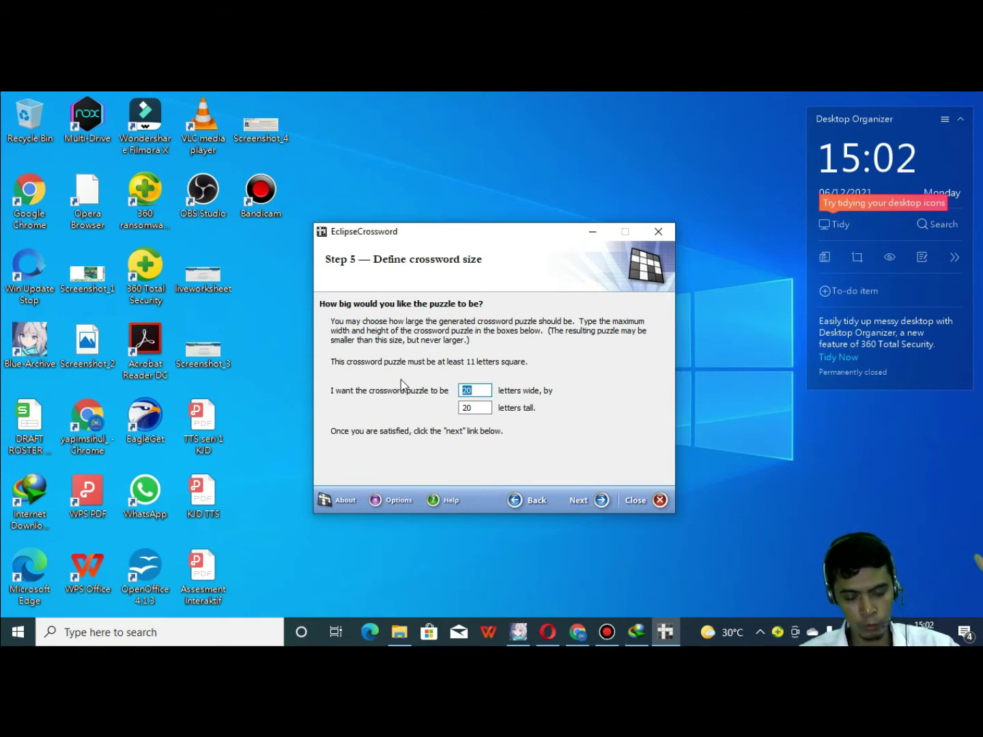
Generate the crossword with a maximum size of 20 letters wide by 20 letters tall
left_click_drag(484, 391, 465, 390)
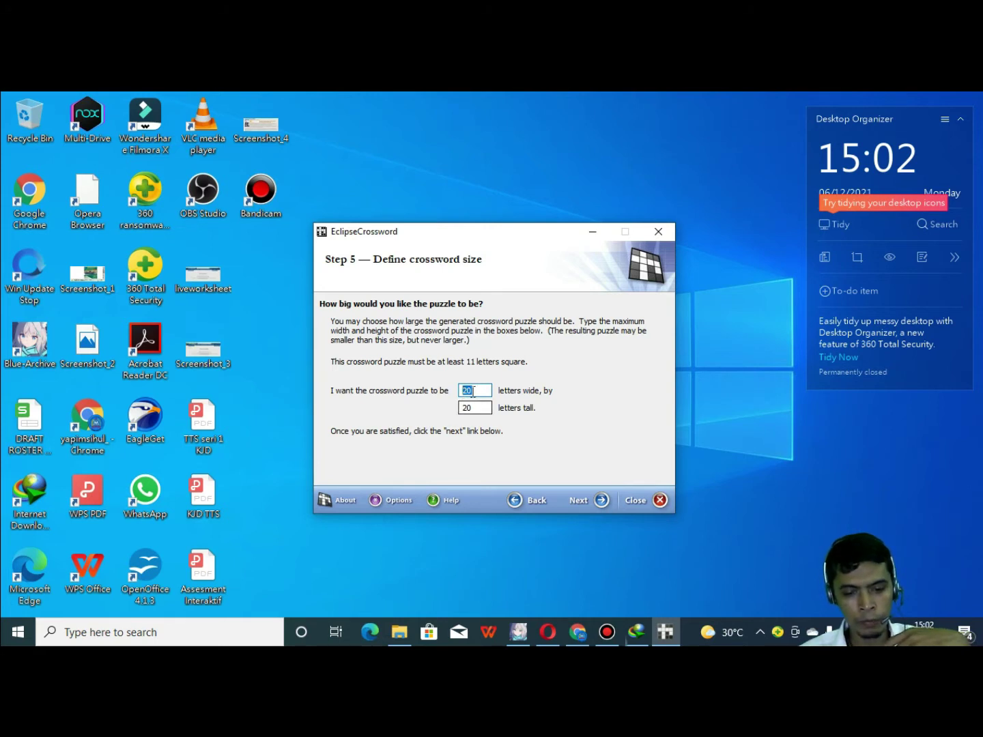
left_click(591, 503)
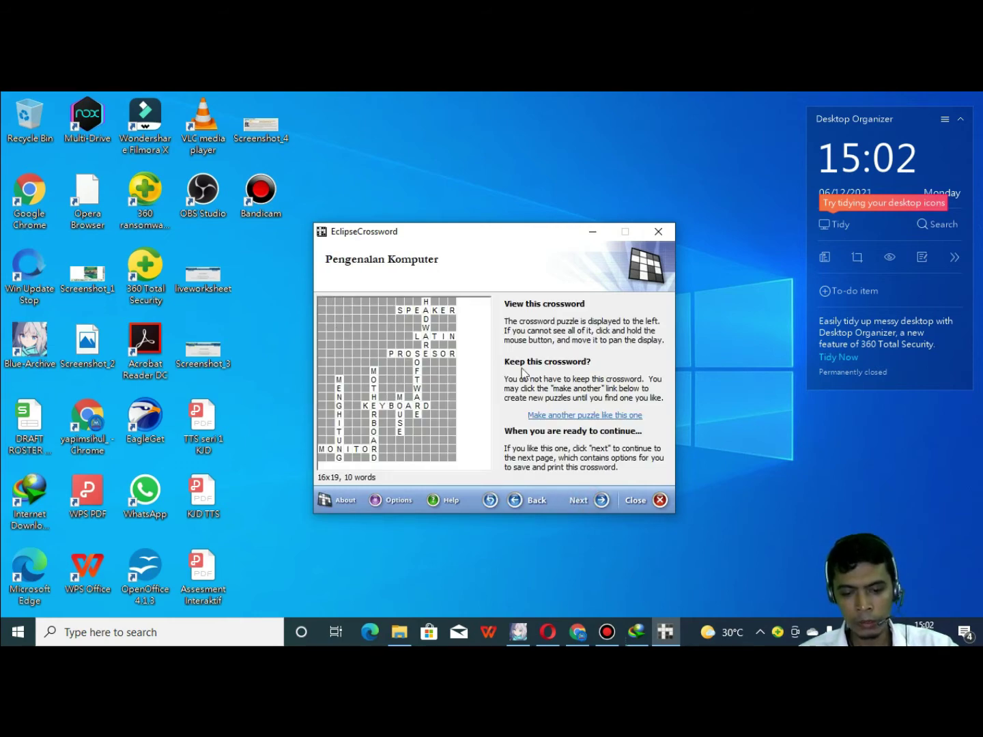
left_click(538, 509)
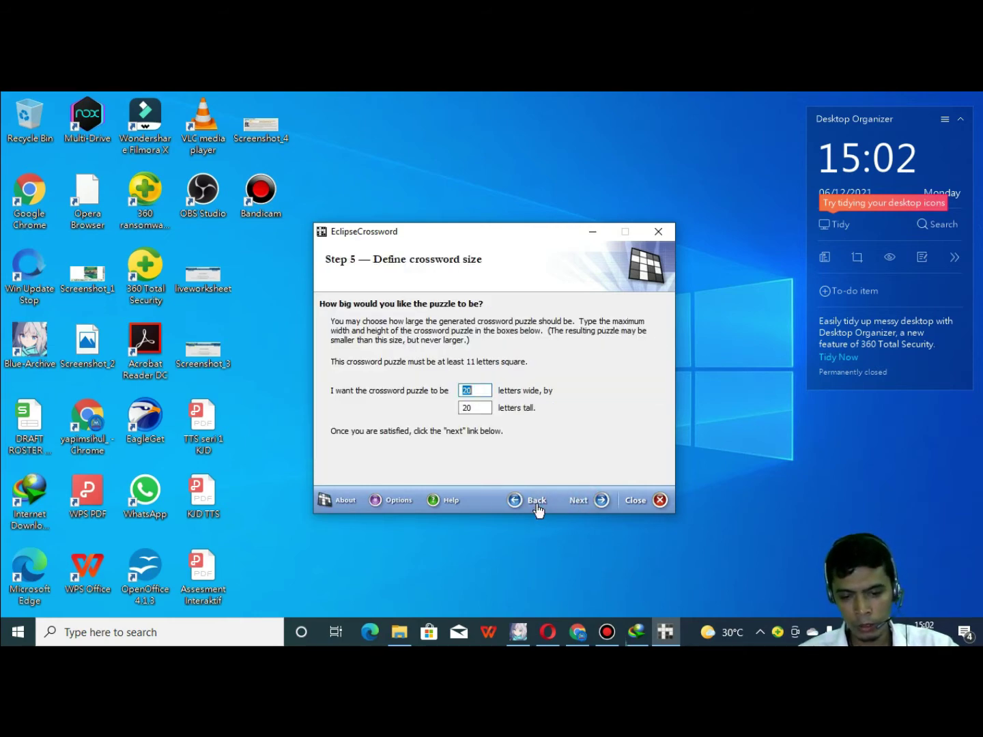
left_click(579, 501)
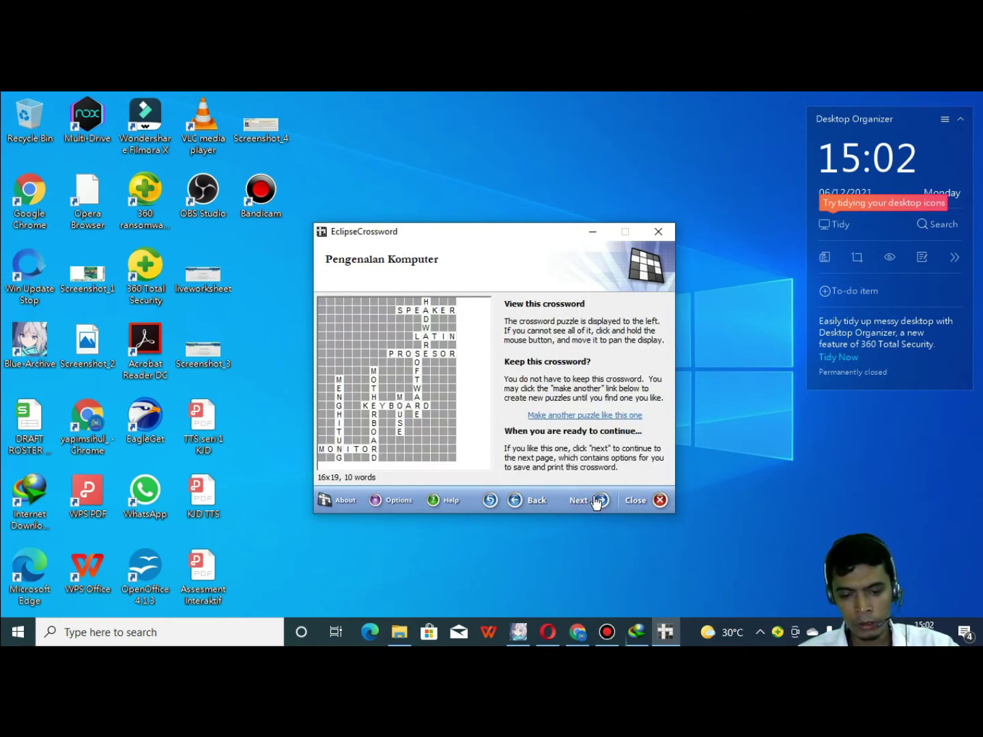
Regenerate the puzzle layout several times, keep the last arrangement, and continue to the save and print options
left_click(553, 417)
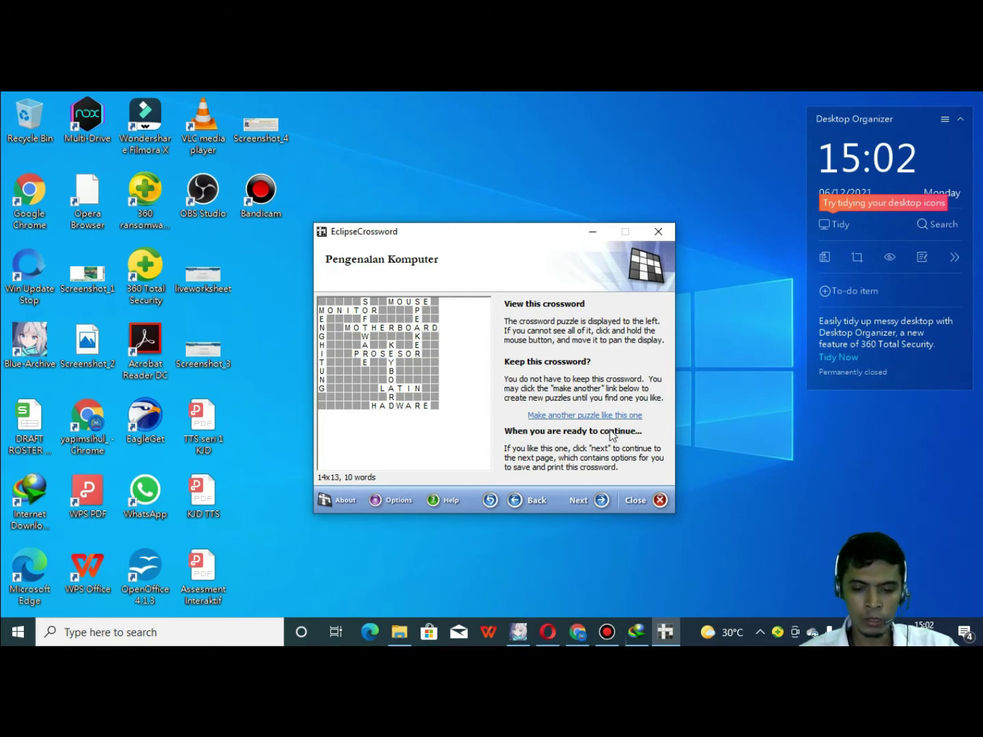
left_click(604, 418)
left_click(604, 418)
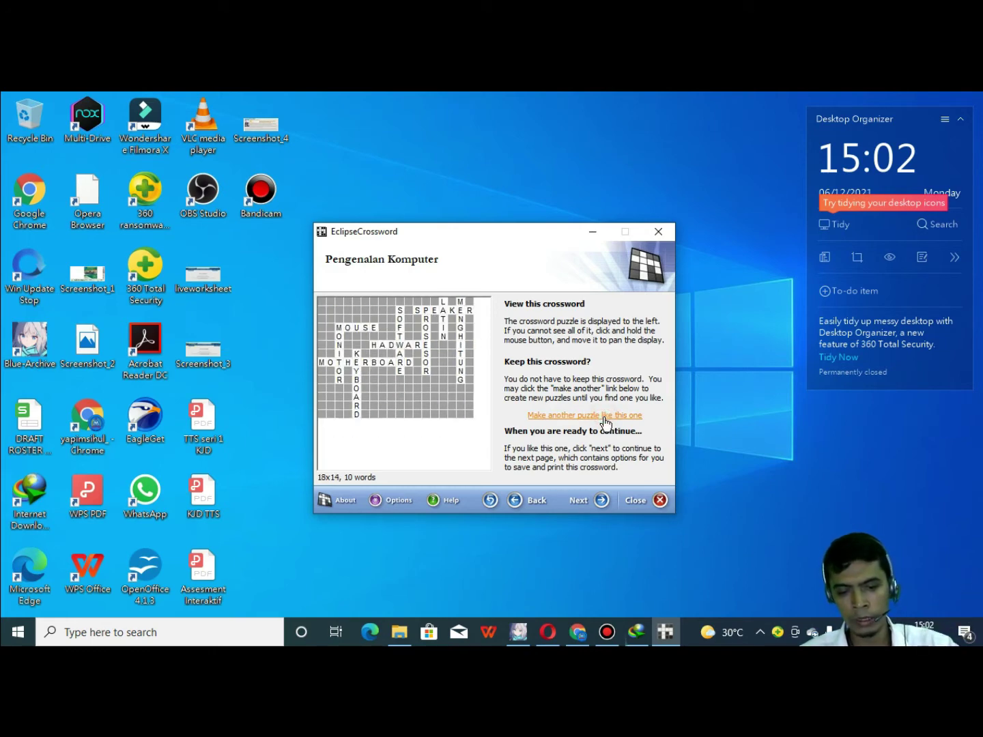
left_click(604, 420)
left_click(604, 421)
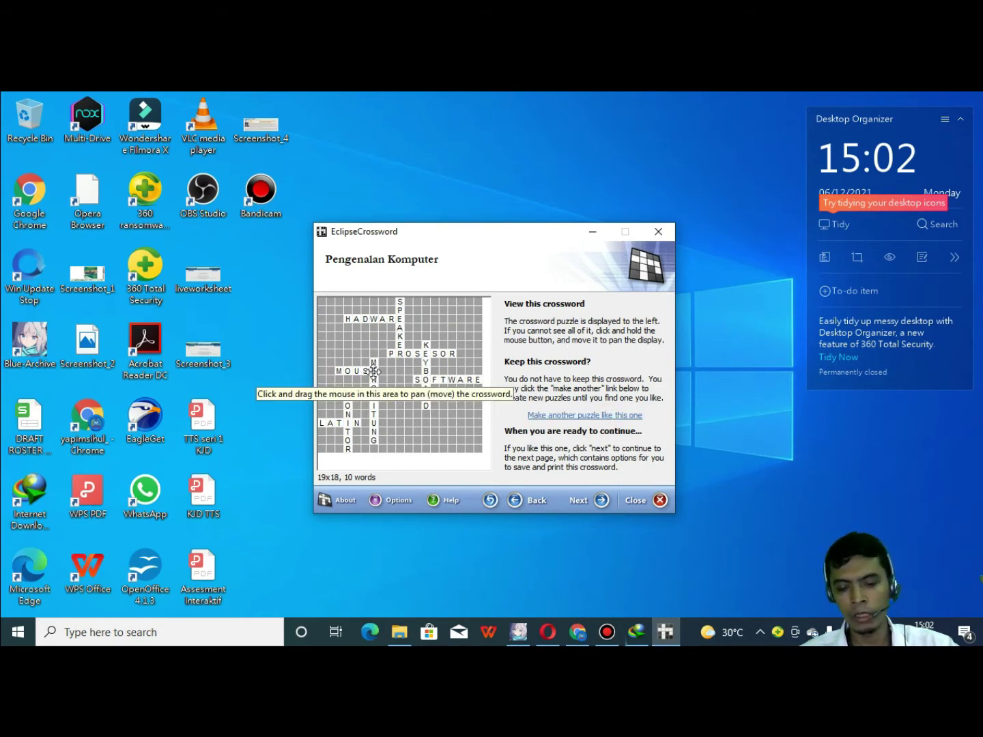
left_click(581, 503)
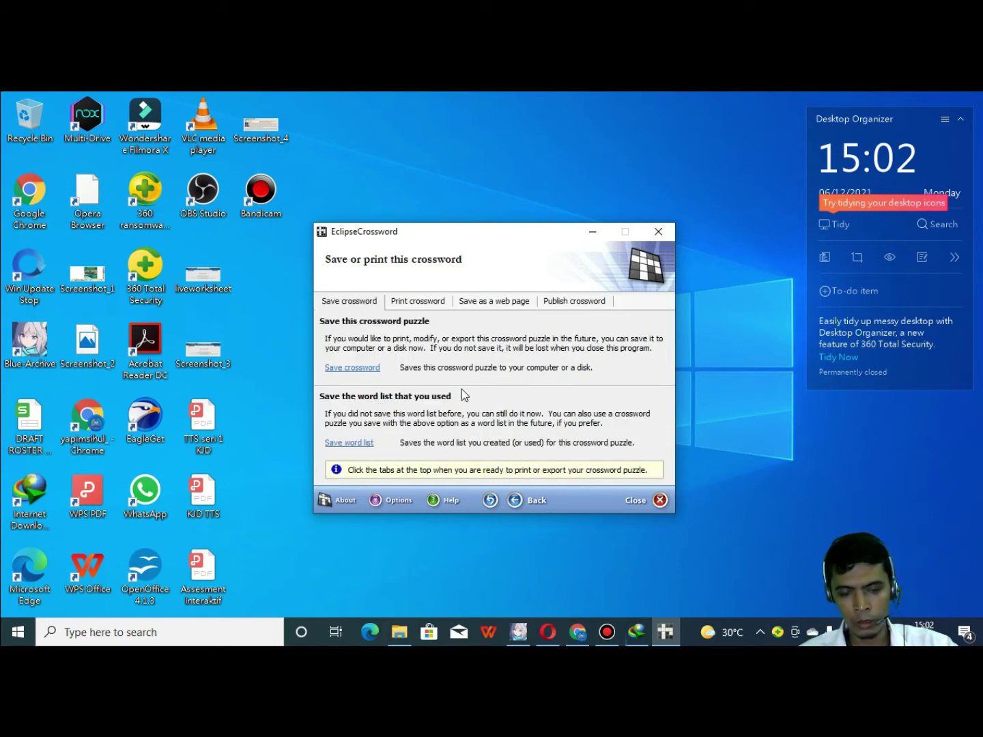
Save the crossword puzzle as "TTS seri 1" on Local Disk (D:)
left_click(354, 368)
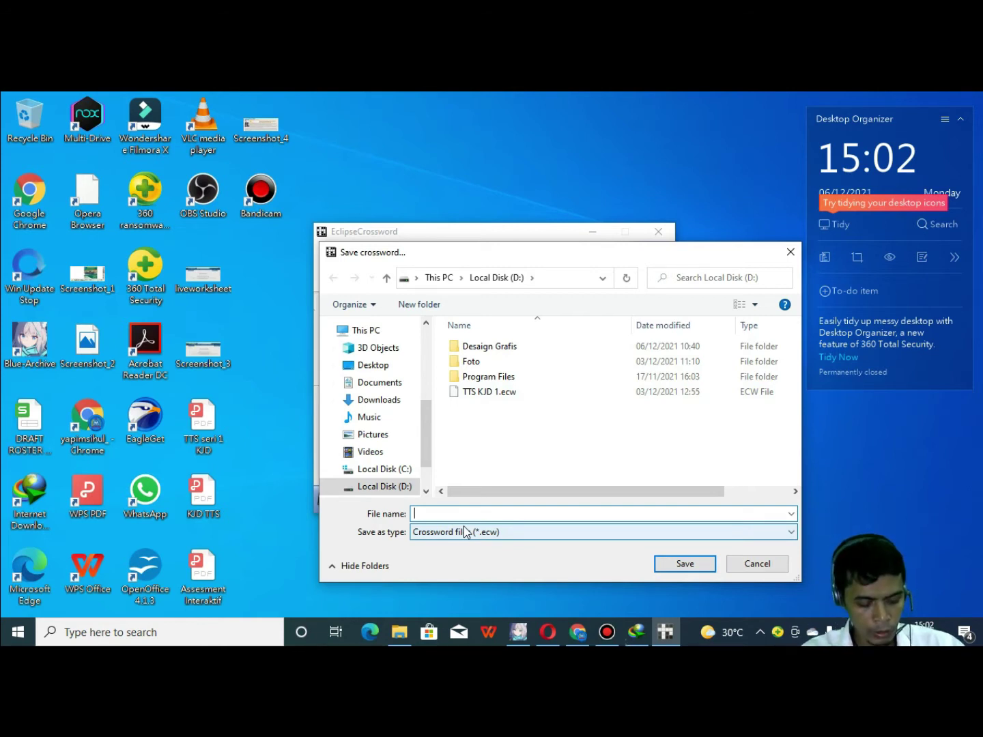
type("TTS seri 1")
left_click(681, 566)
left_click(540, 409)
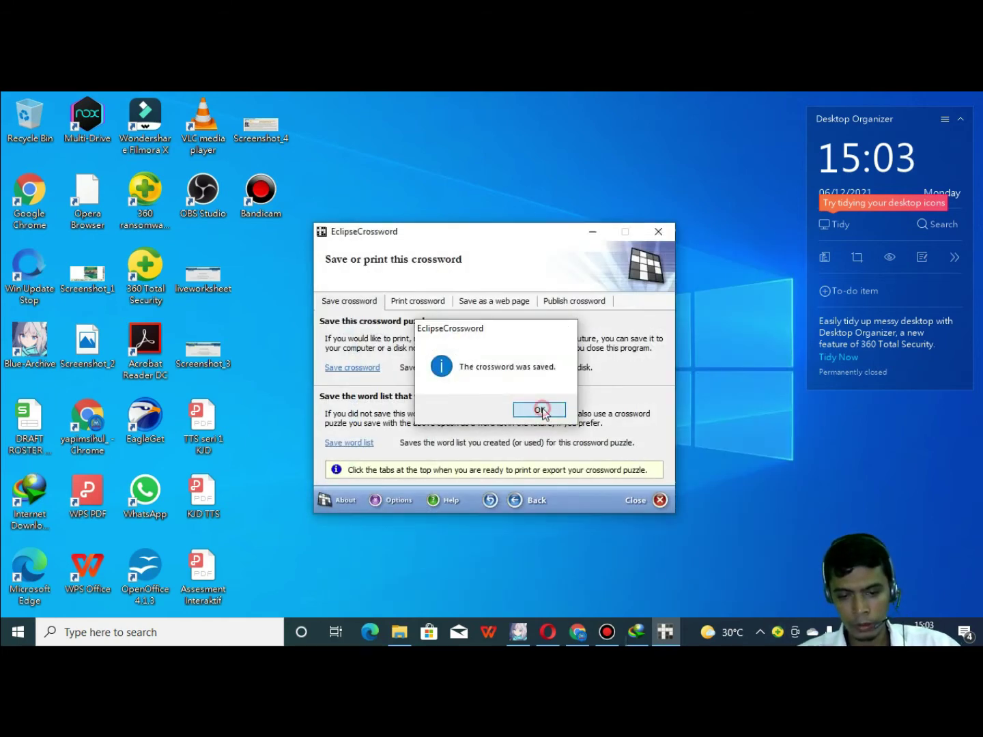
left_click(340, 444)
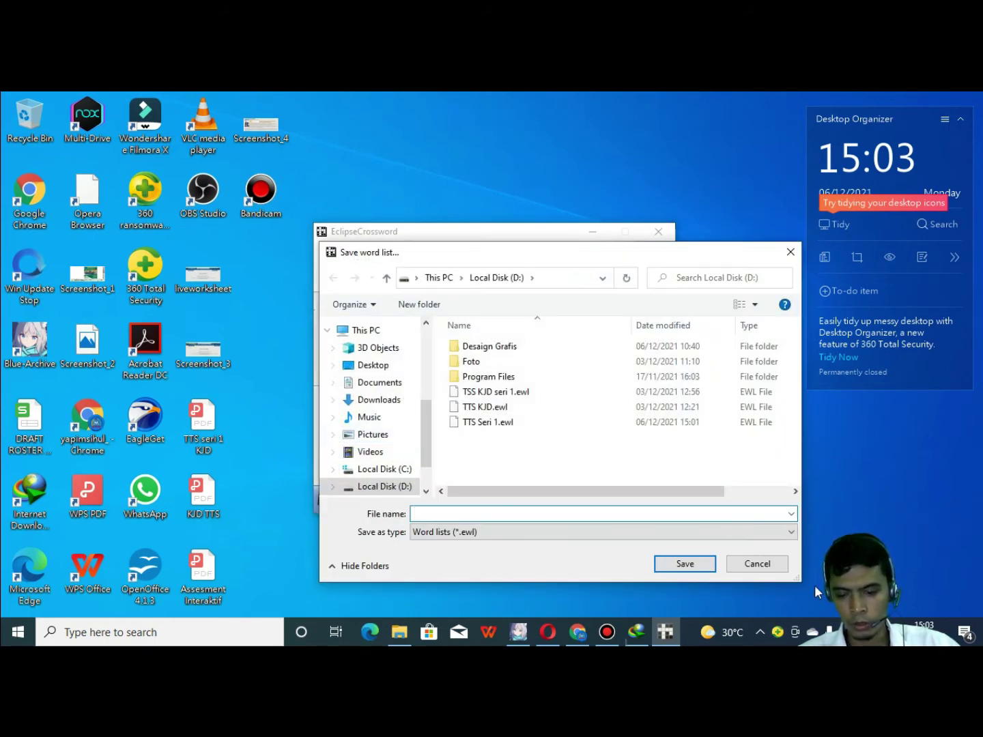
left_click(765, 566)
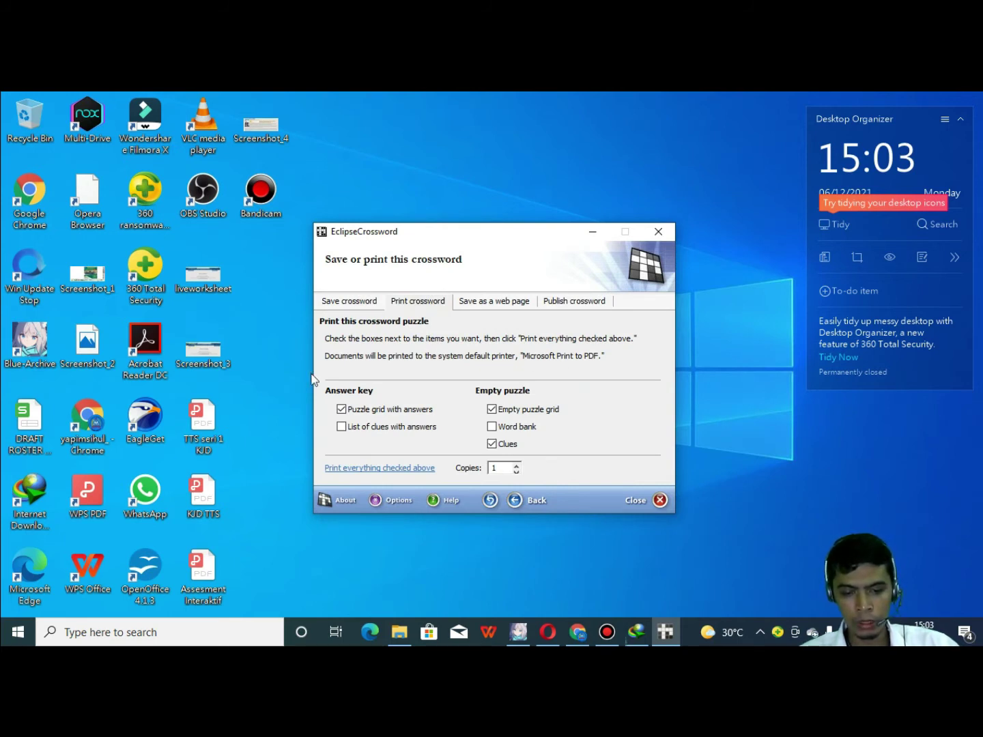
left_click(342, 427)
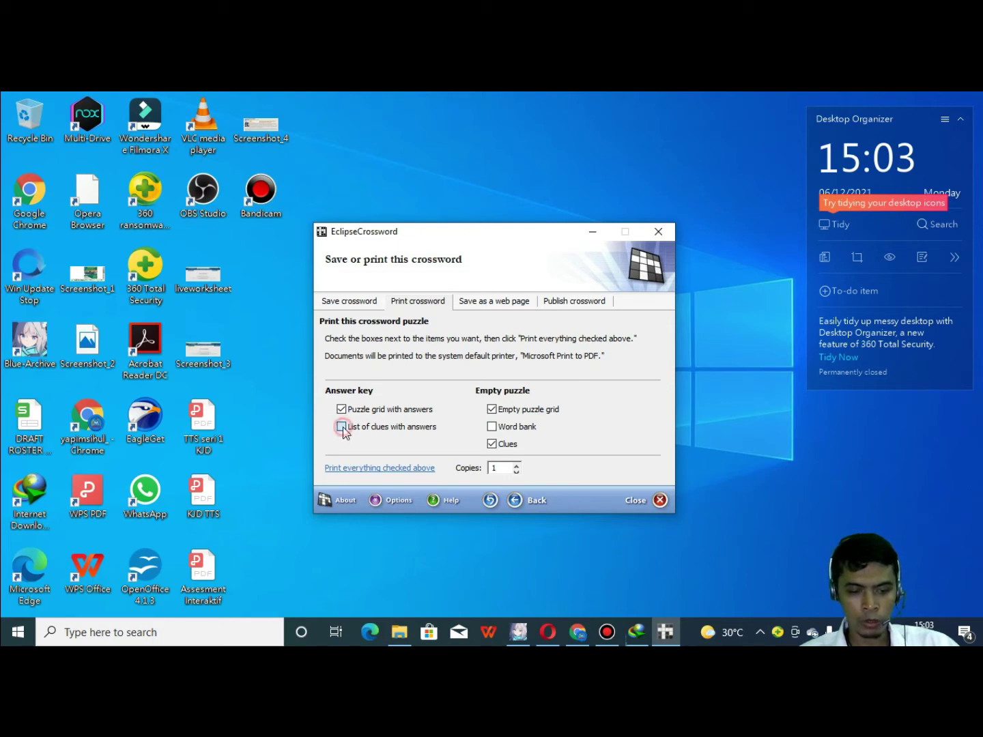
left_click(341, 427)
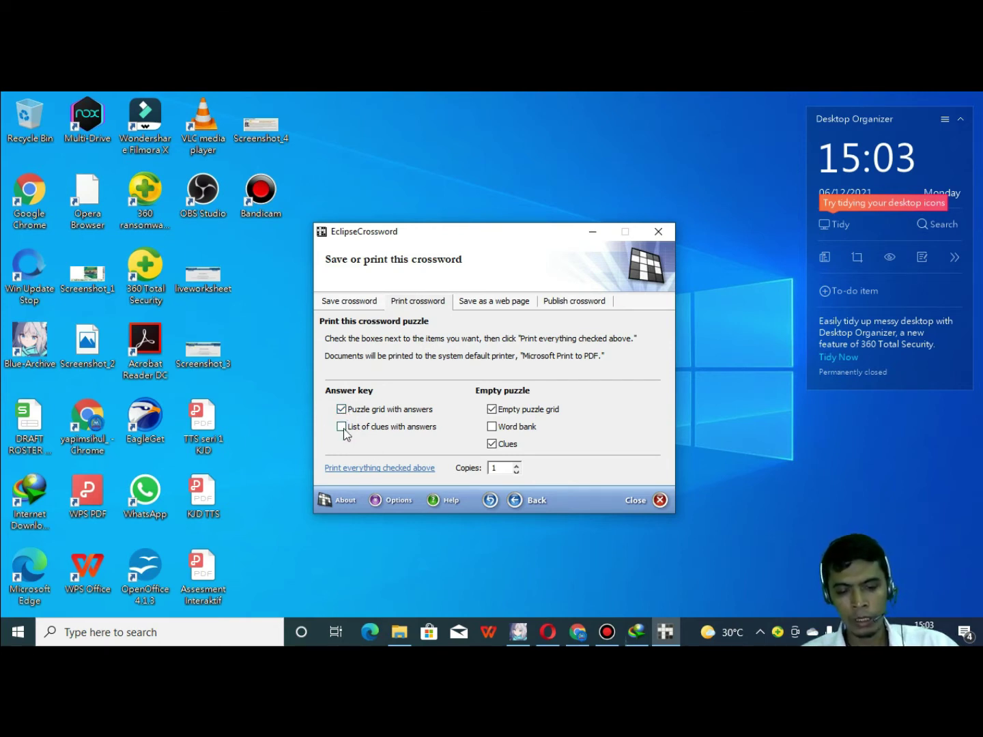
left_click(344, 426)
left_click(343, 427)
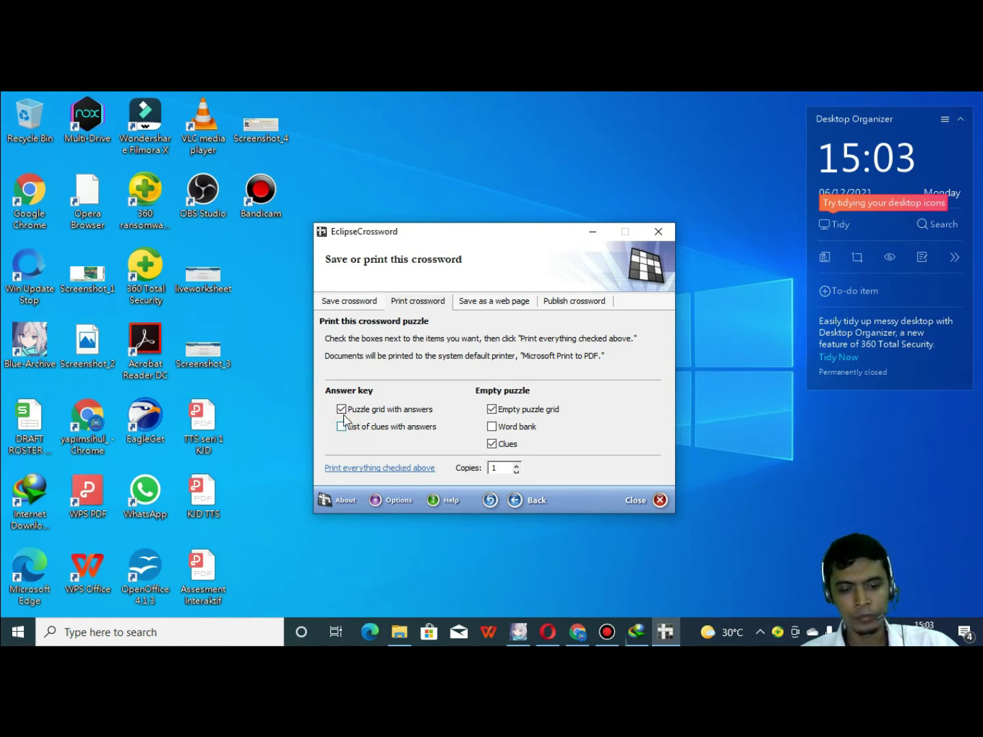
left_click(349, 471)
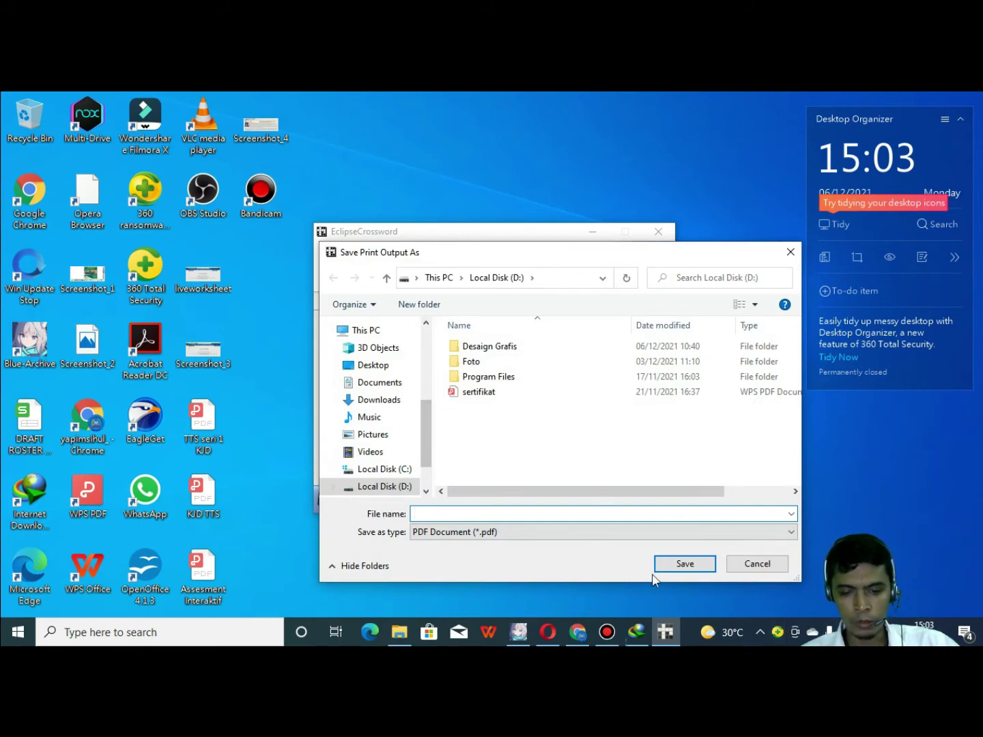
left_click(747, 568)
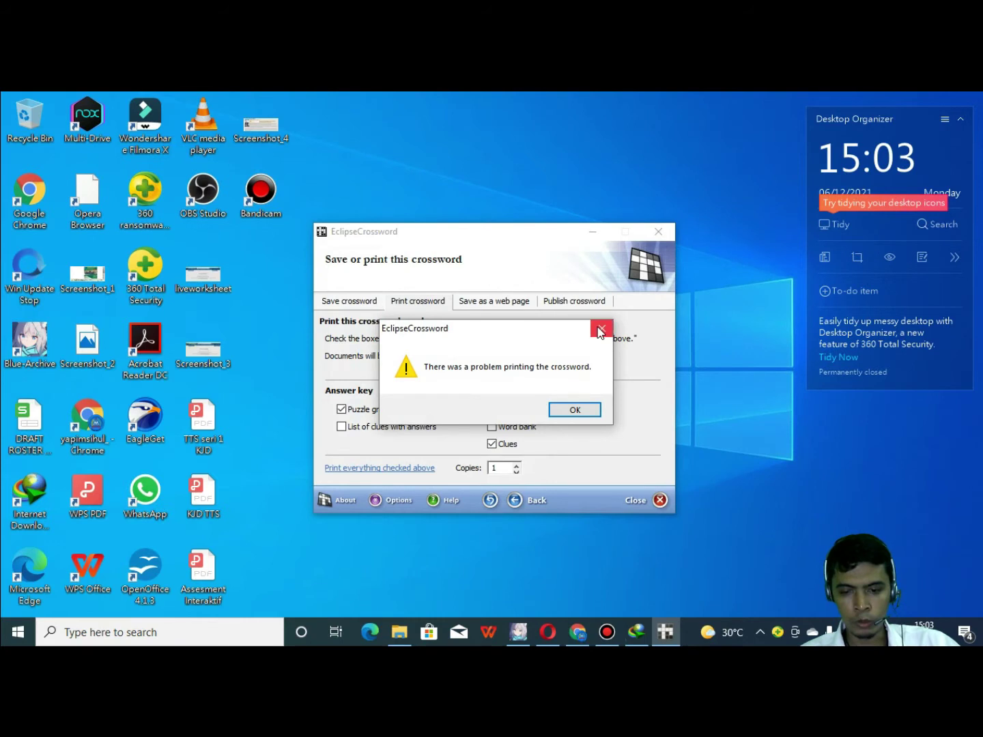
left_click(599, 330)
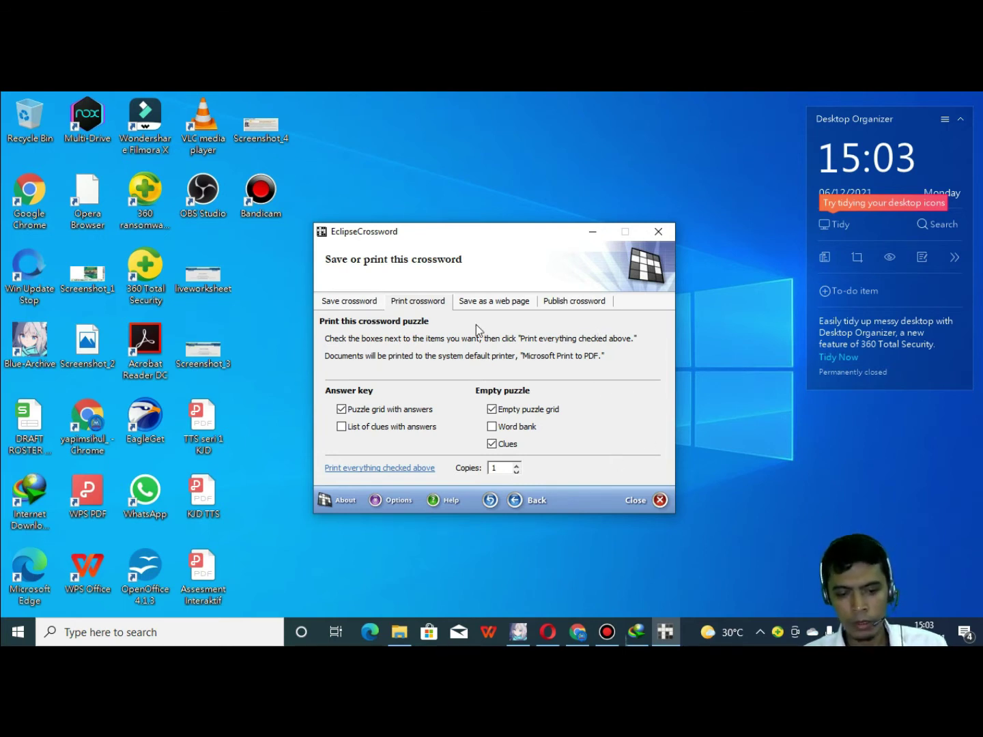
Save the puzzle as an interactive JavaScript web page named "TTS seri 1" in the Desktop folder
left_click(488, 302)
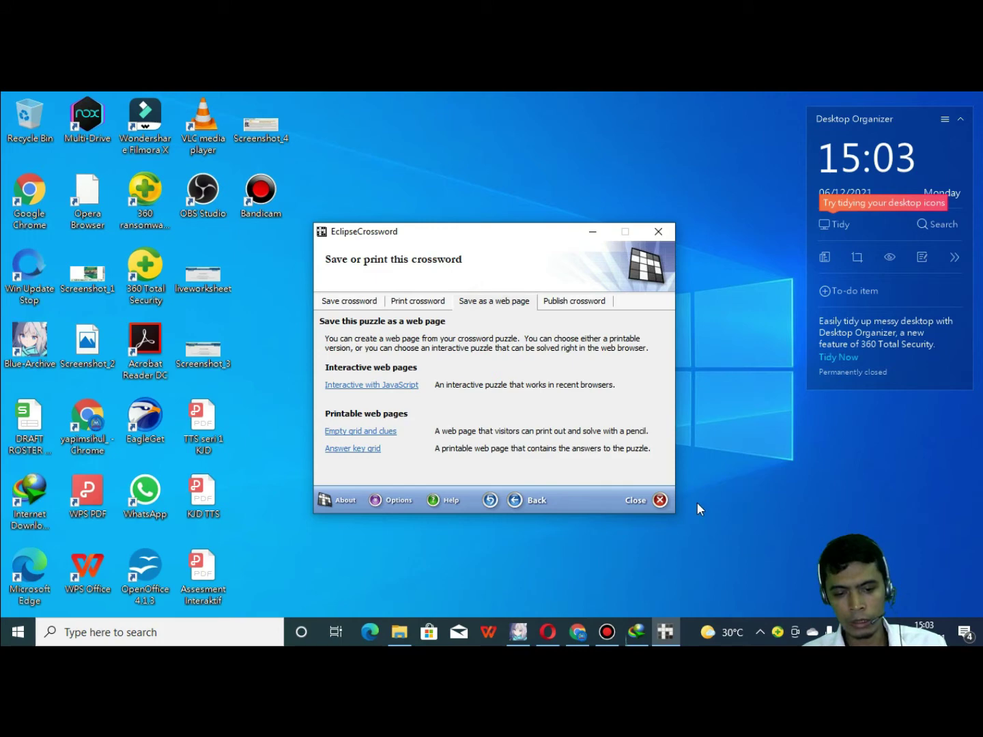
left_click(348, 386)
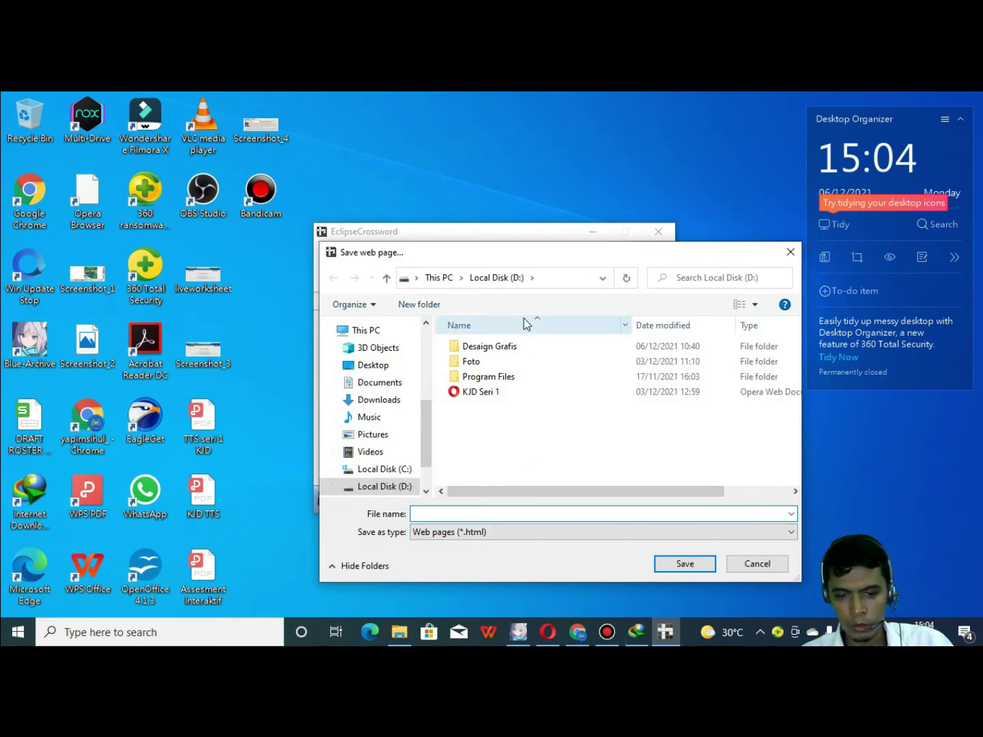
left_click(368, 366)
left_click(468, 513)
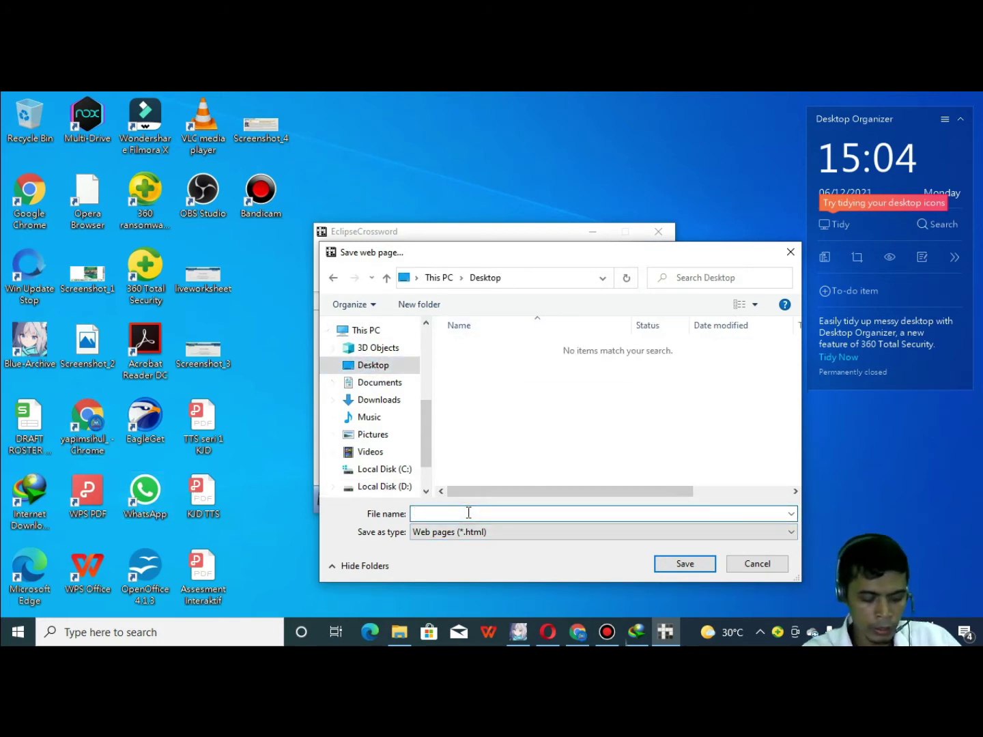
type("TTS seri 1")
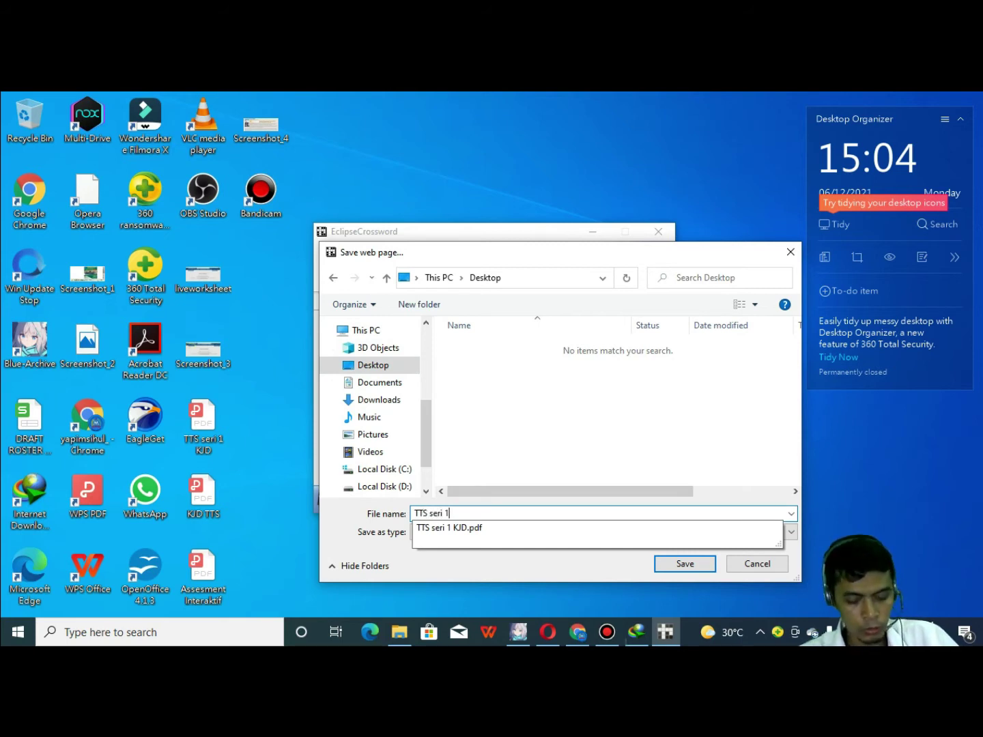
left_click(688, 565)
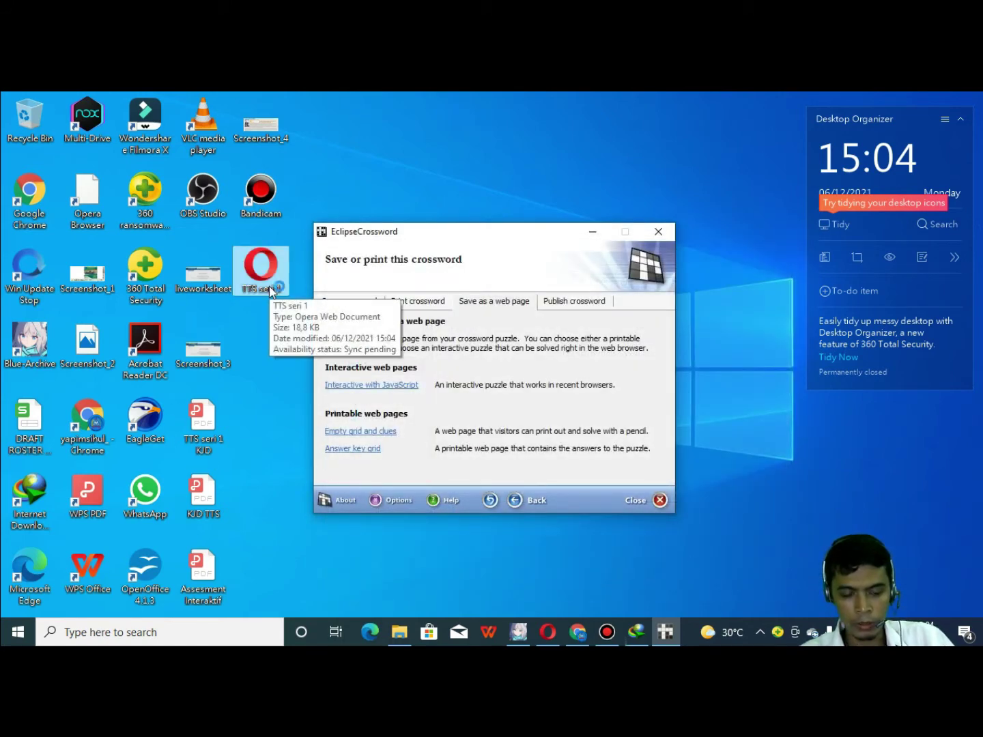
Open the "TTS seri 1" web page from the desktop in Opera to bring up the interactive puzzle
double_click(262, 269)
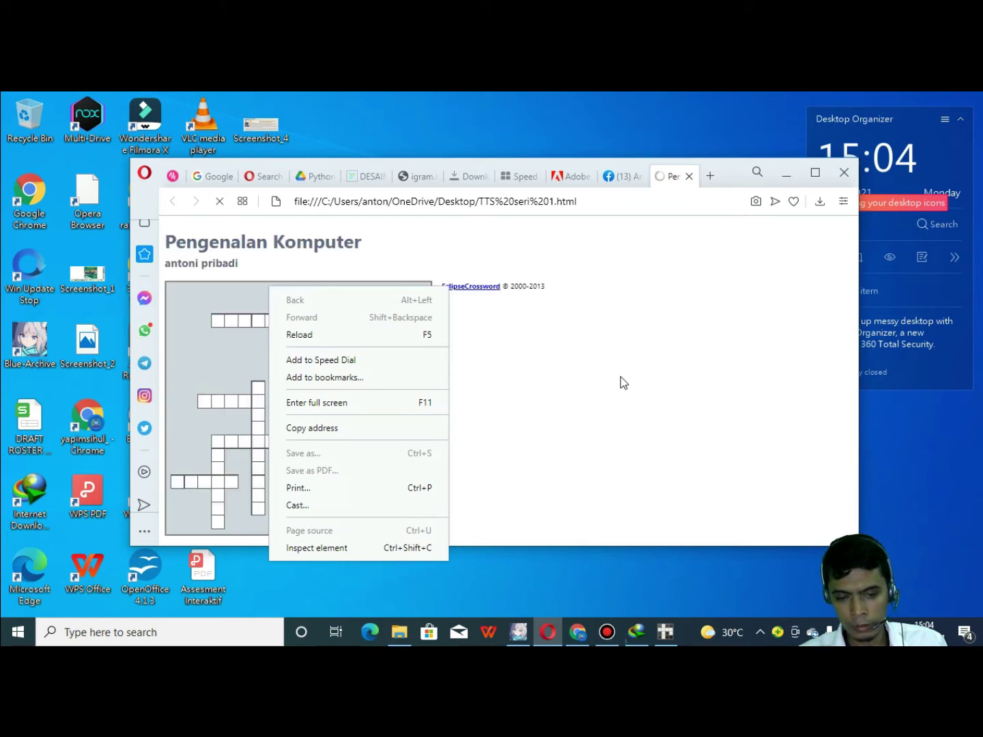
left_click(623, 381)
scroll(373, 353, "down", 1)
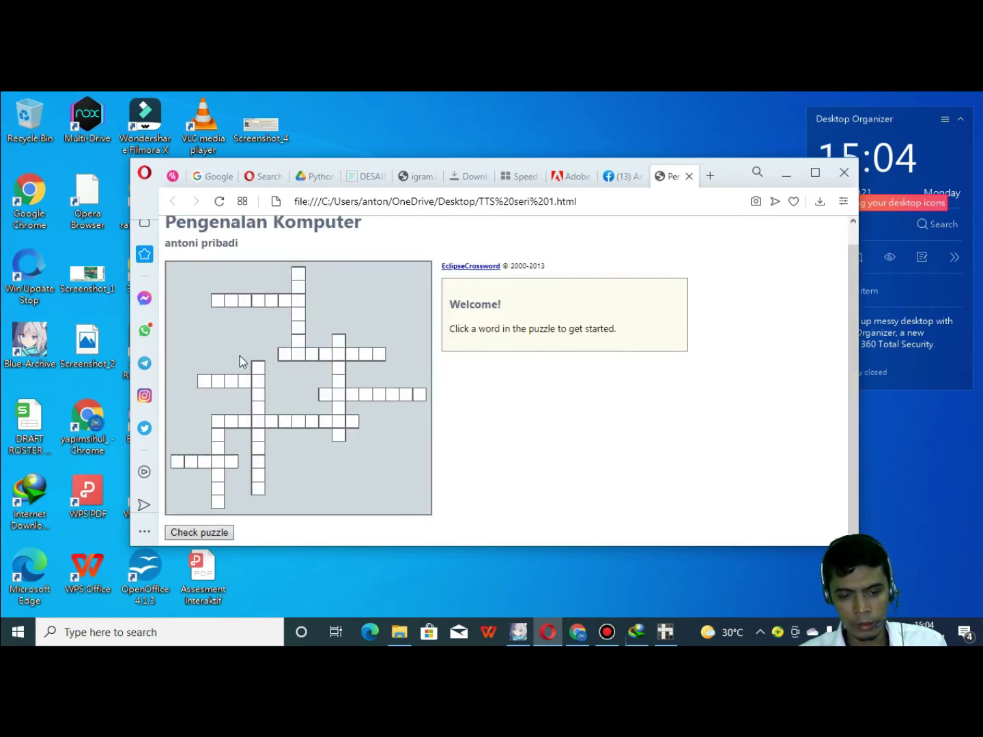
Answer the seven-letter across clue about the visible, touchable computer devices with HADWARE
left_click(216, 299)
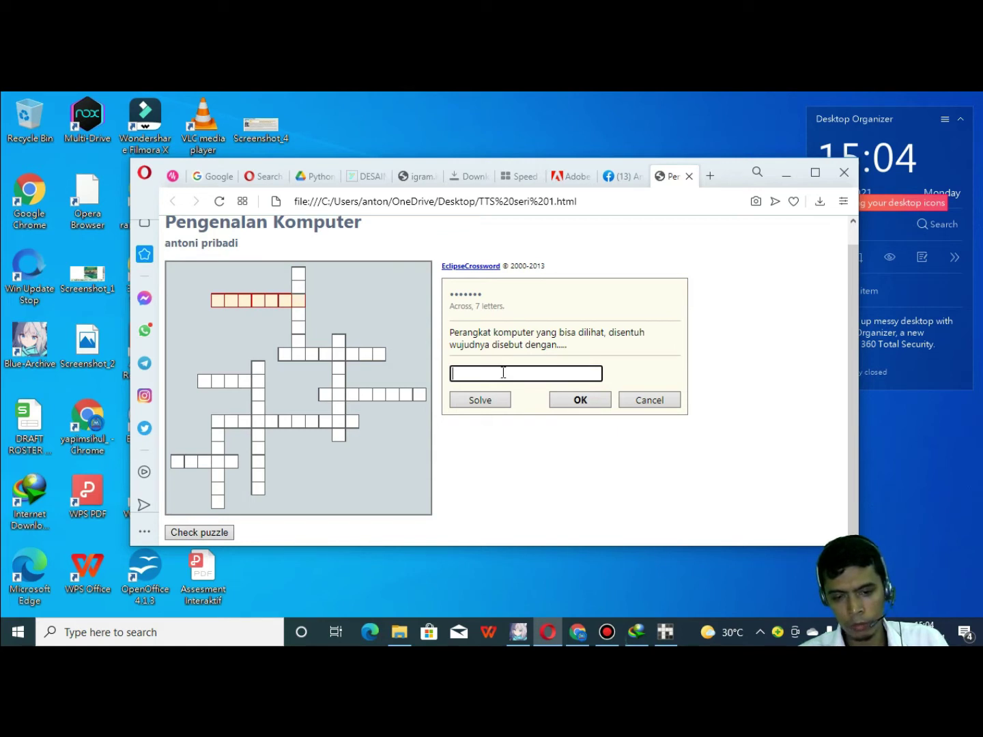
type("HADWARE")
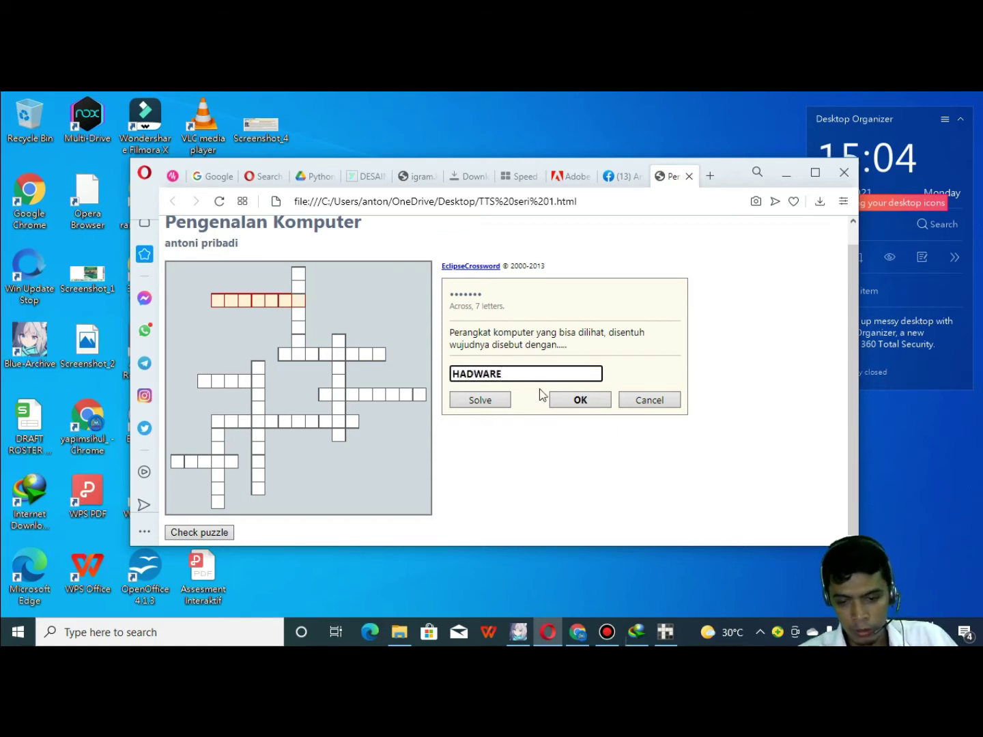
left_click(573, 400)
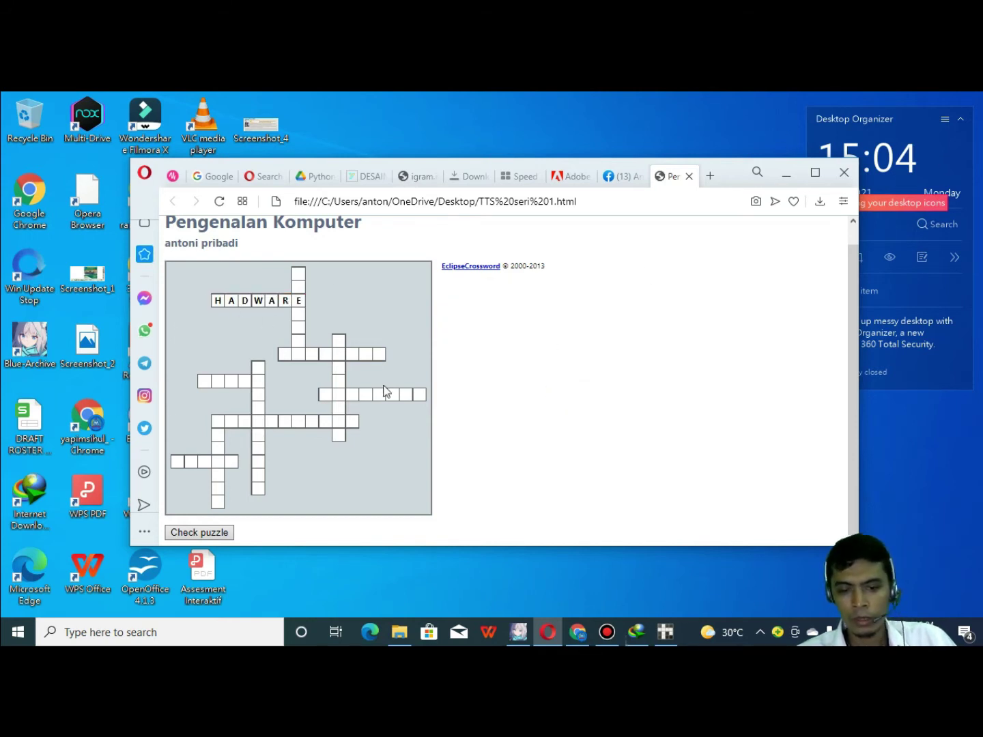
Answer the seven-letter down clue about the sound output device with SPEAKER, and minimize the browser to return to EclipseCrossword
left_click(299, 276)
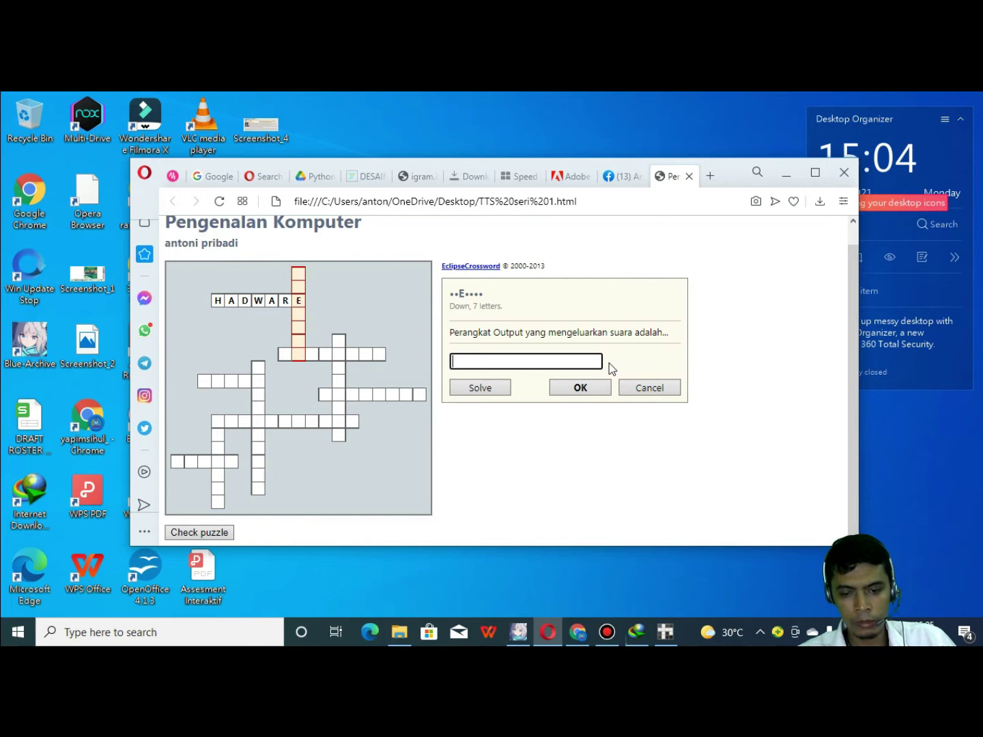
type("SEAPKER")
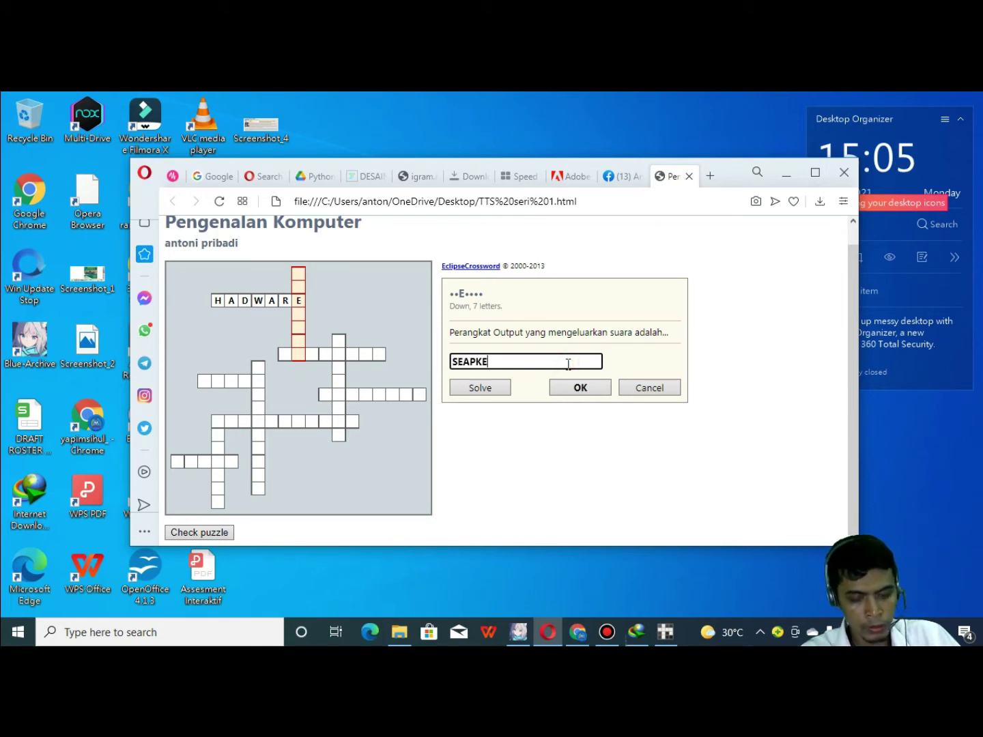
key("BackSpace")
key("BackSpace")
key("BackSpace")
key("BackSpace")
key("BackSpace")
key("BackSpace")
type("PEAKER")
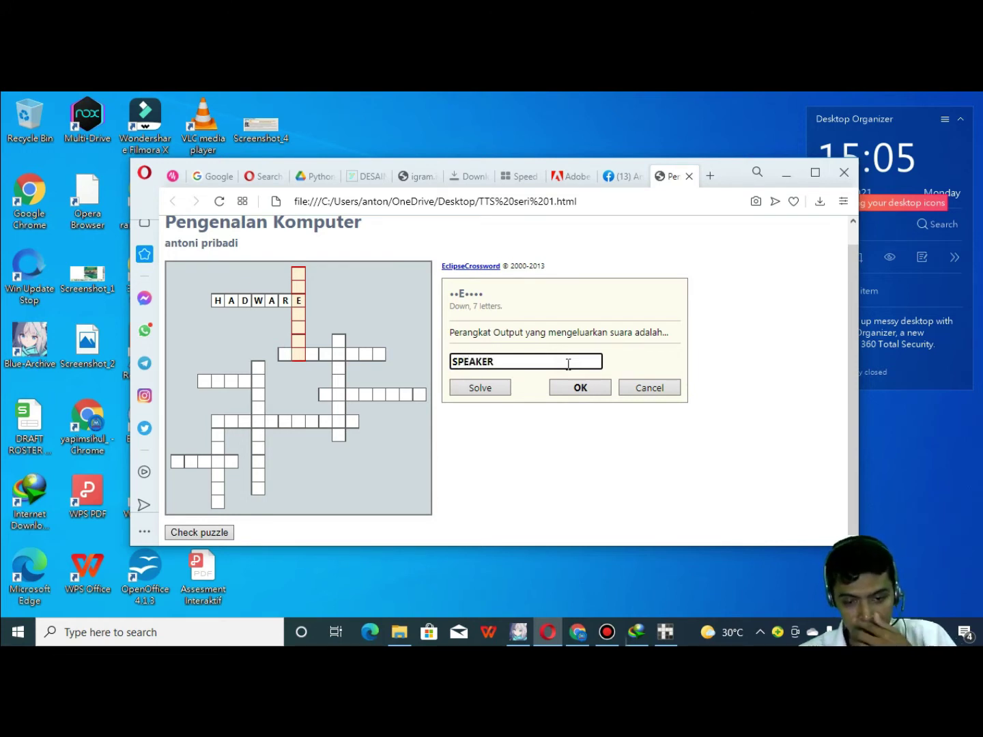
left_click(577, 388)
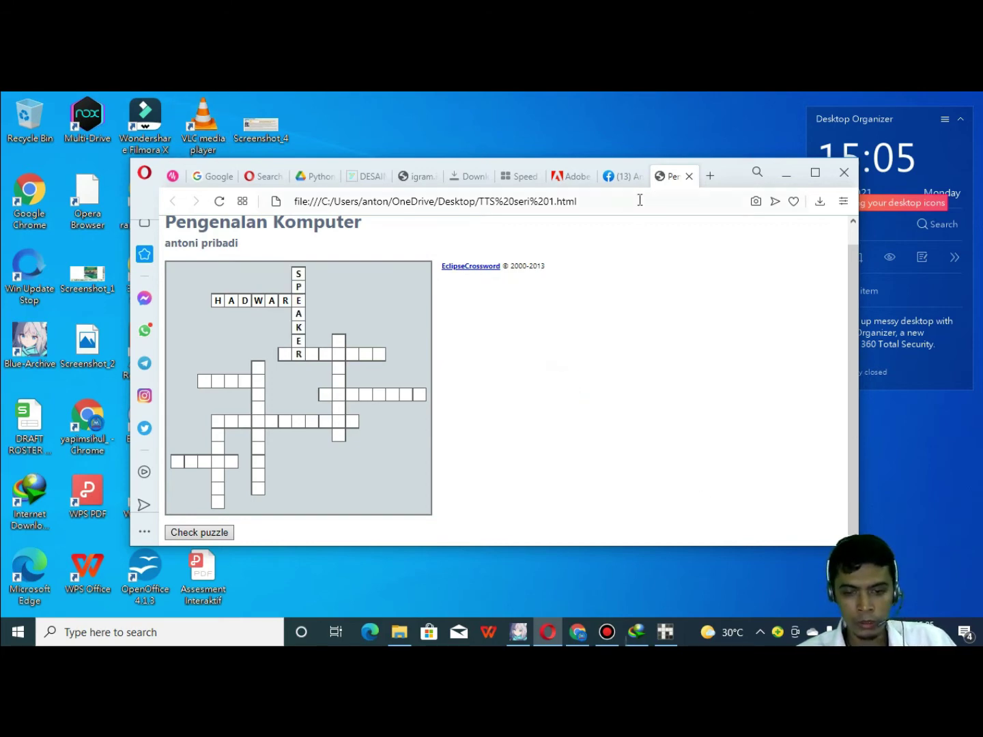
left_click(786, 174)
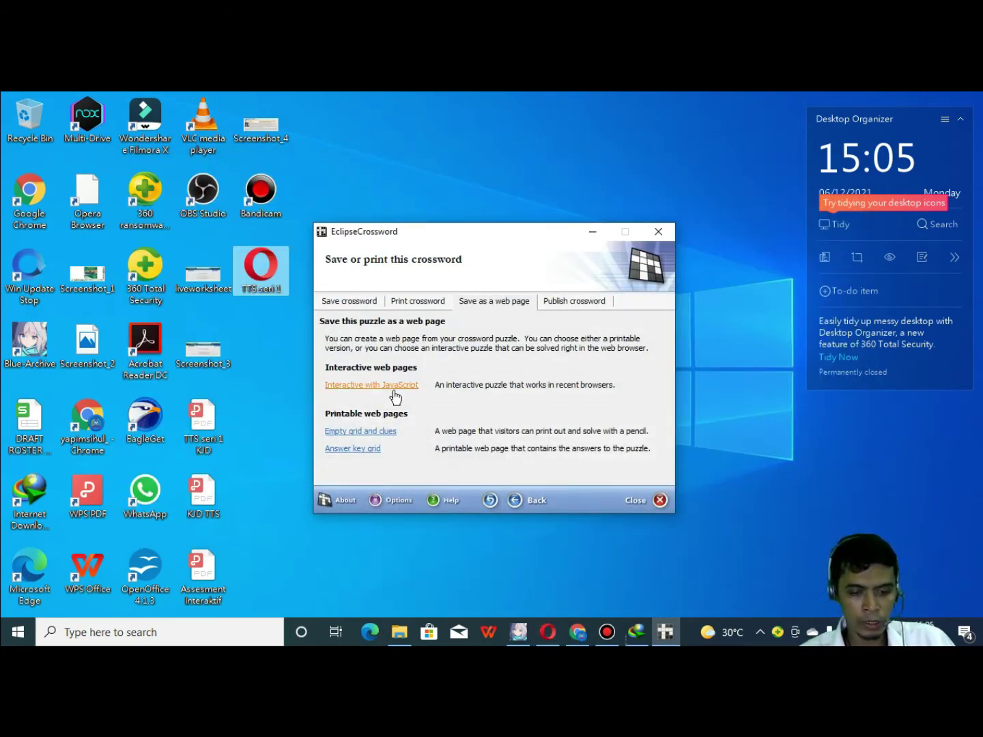
left_click(377, 434)
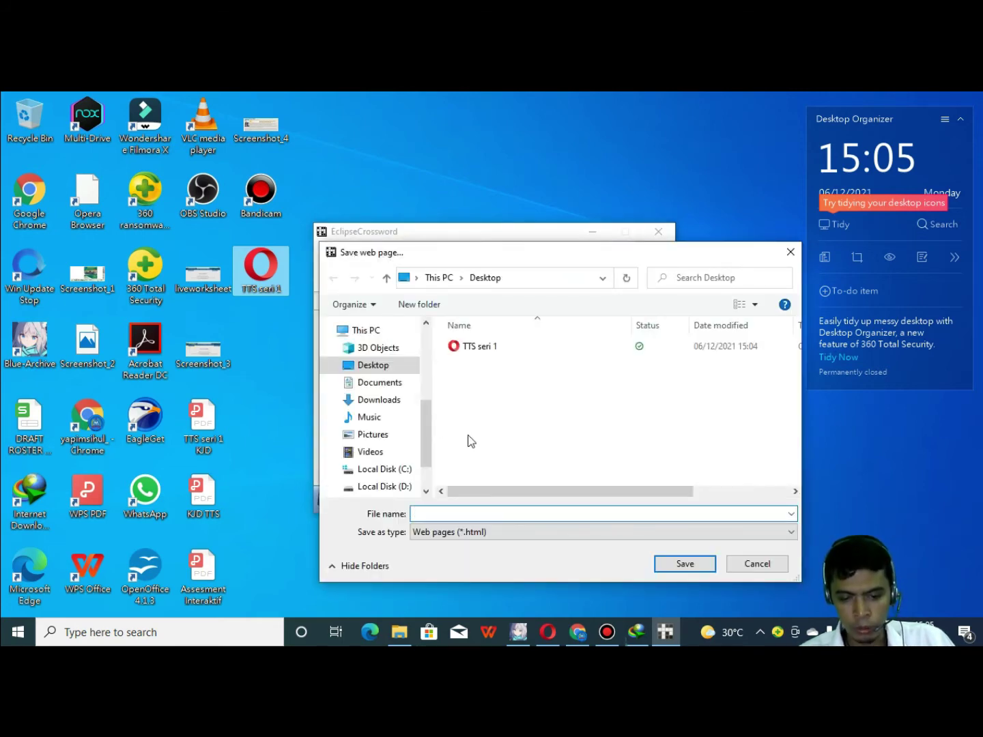
left_click(748, 564)
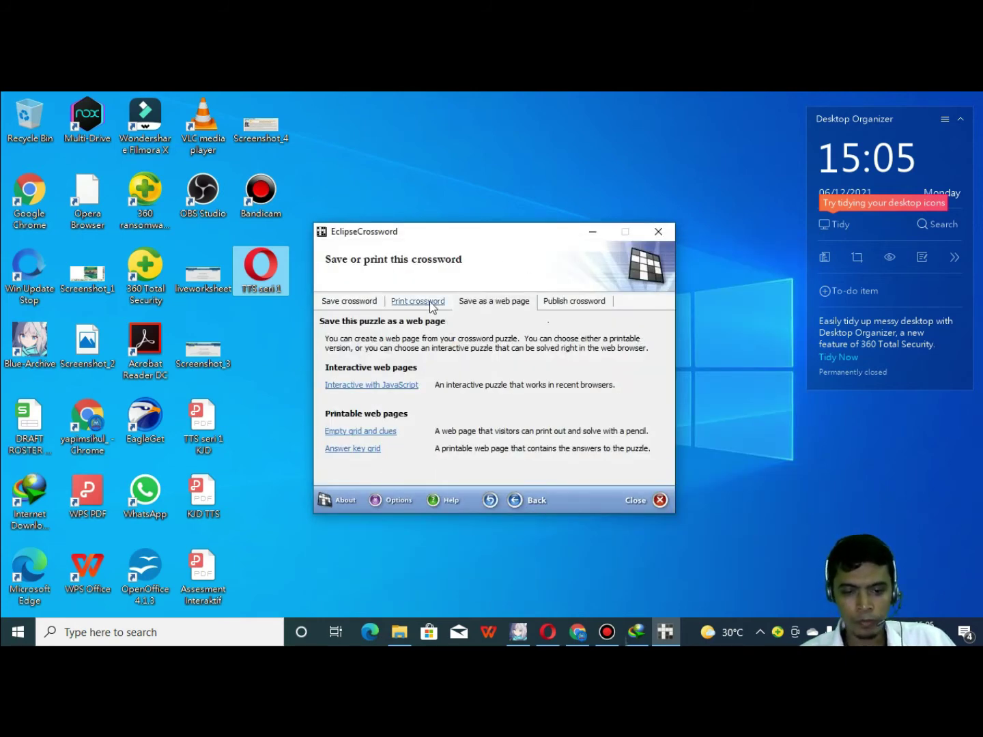
Export the crossword's clues in rich text format (RTF) as "TTS seri 1" in the Desktop folder
left_click(562, 301)
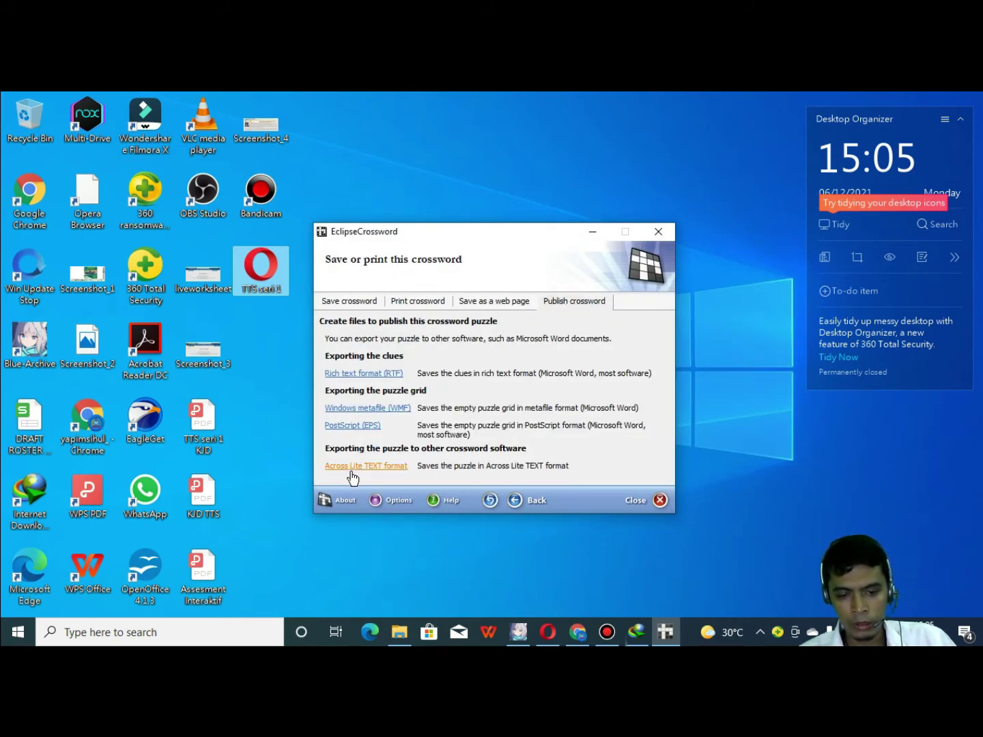
left_click(384, 380)
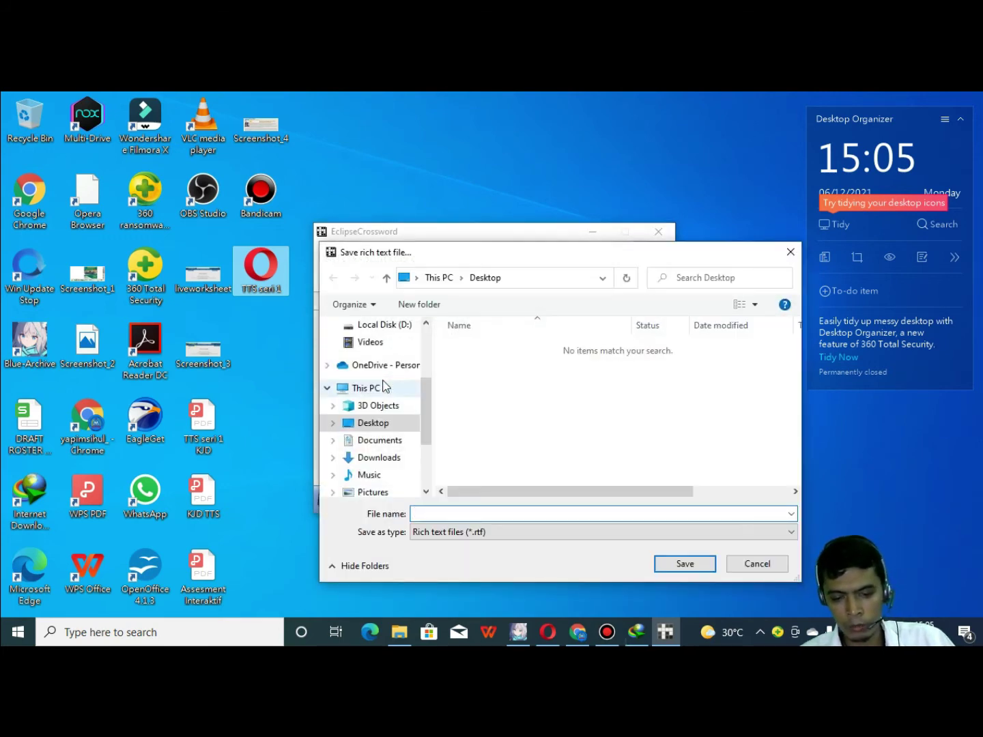
left_click(463, 512)
type("TTS seriu")
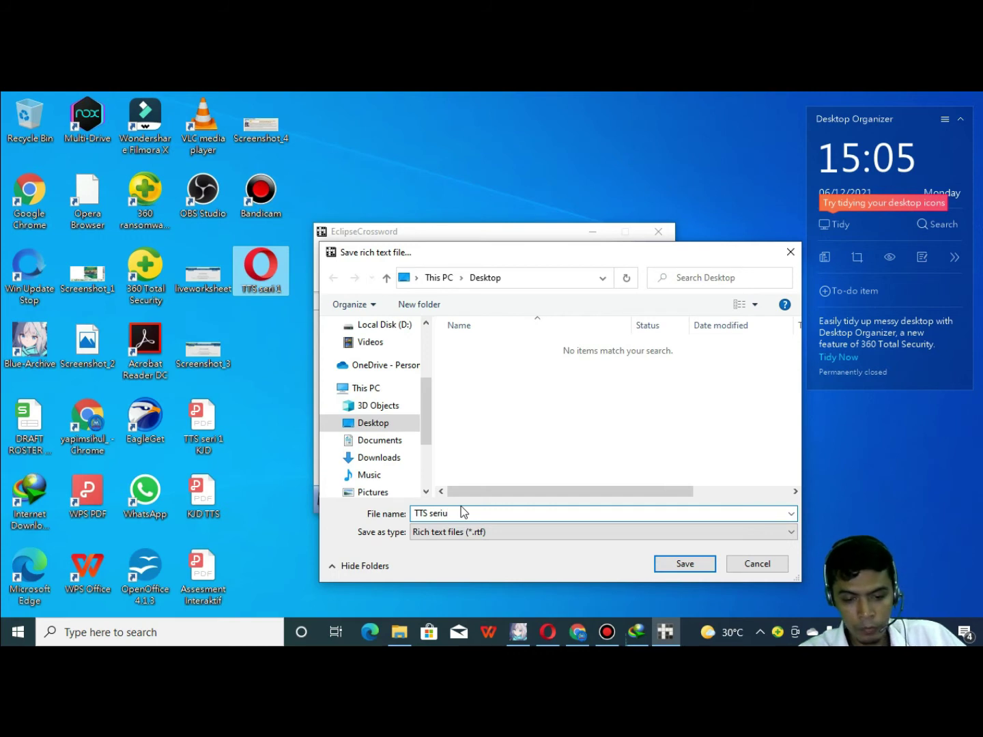
key("BackSpace")
type("1")
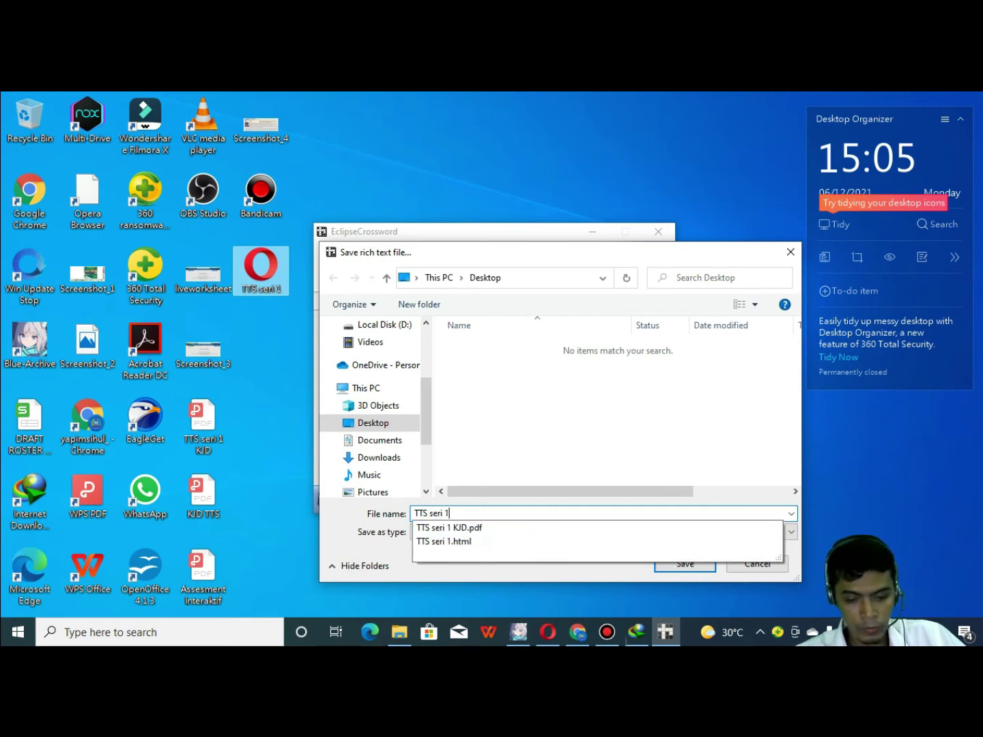
left_click(588, 580)
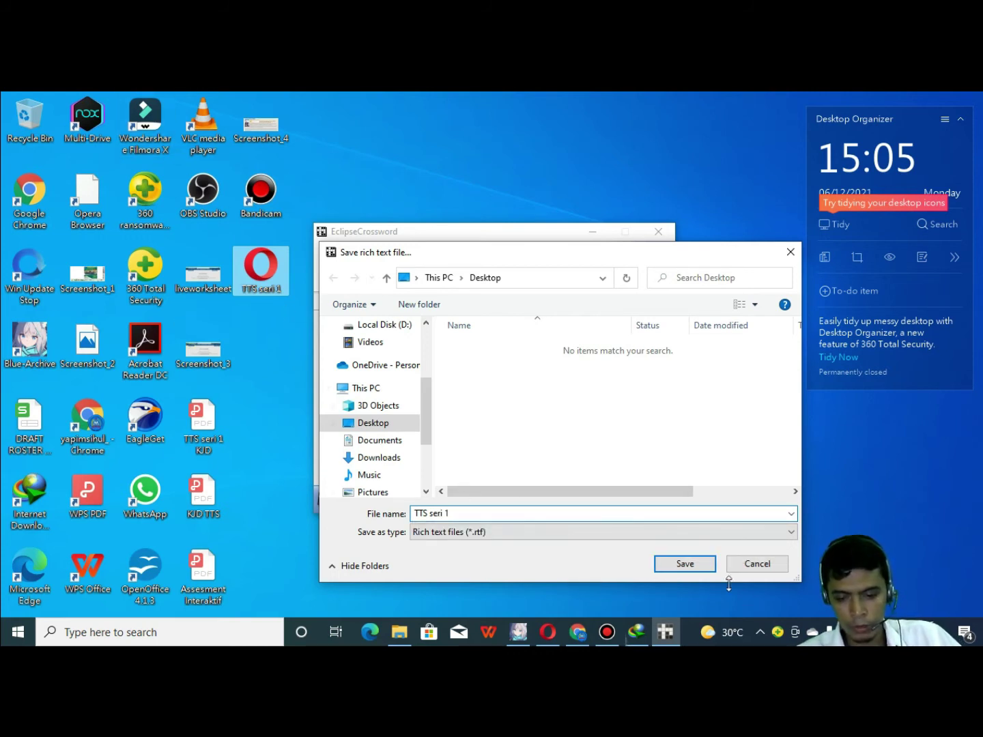
left_click(691, 567)
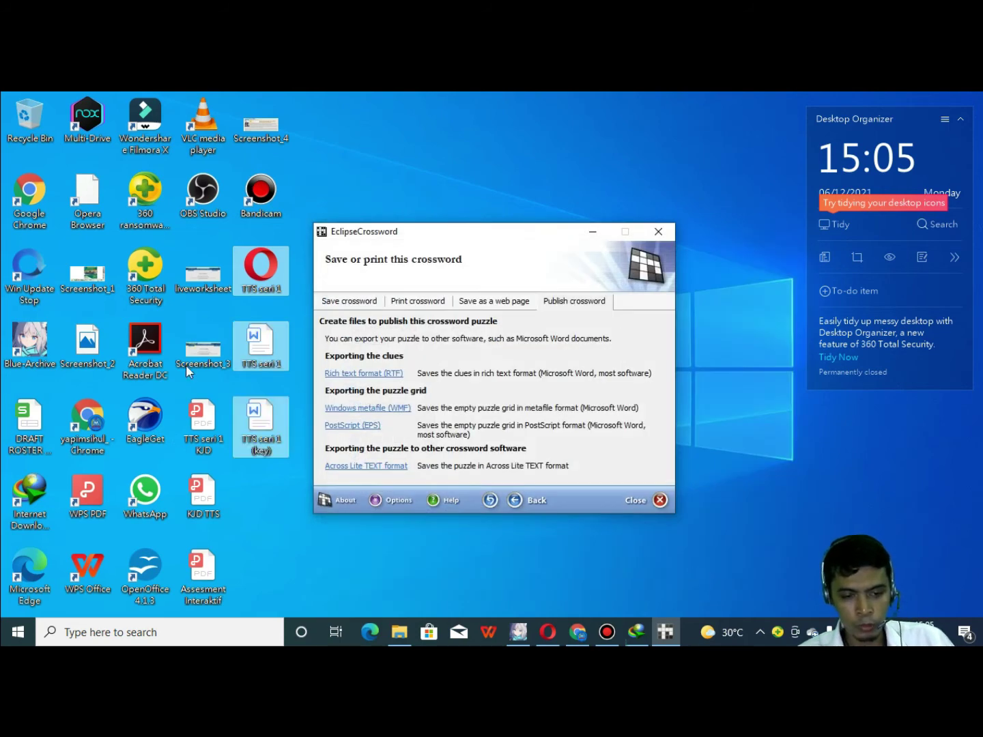
Open the exported "TTS seri 1" clue document from the desktop in Word and look over its Across and Down clues
left_click(244, 498)
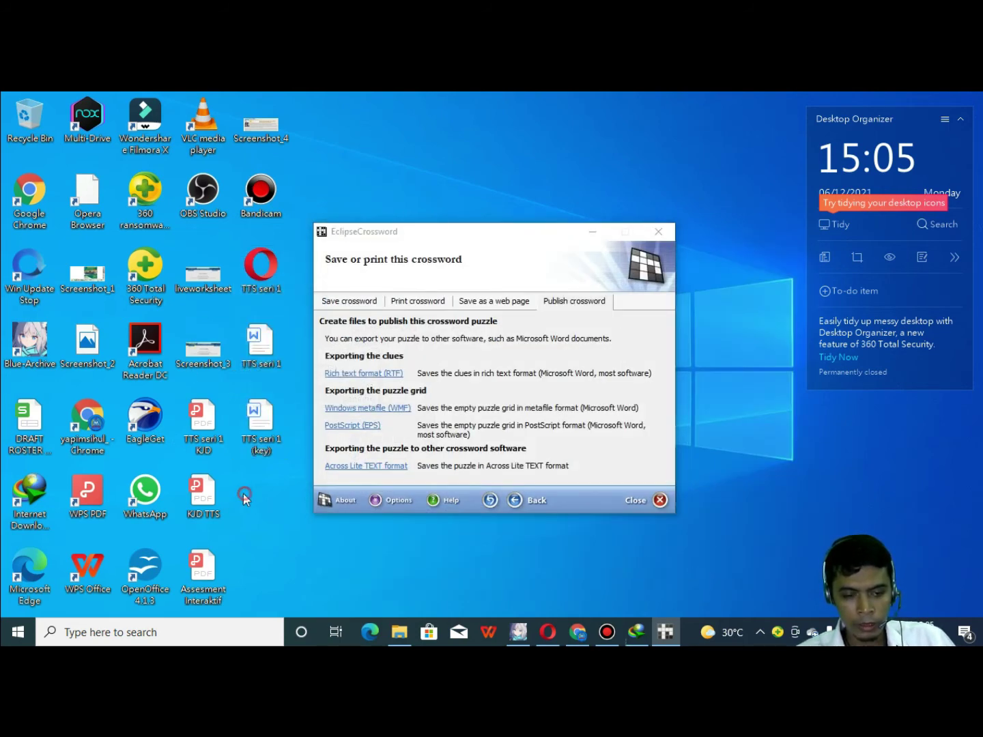
right_click(251, 350)
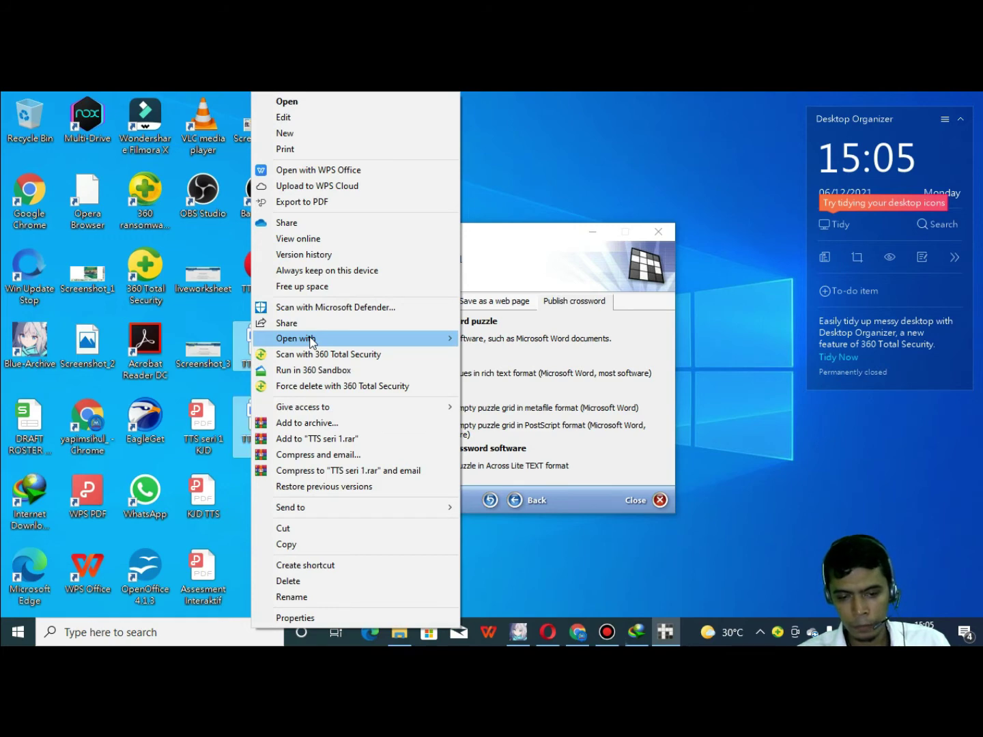
mouse_move(310, 339)
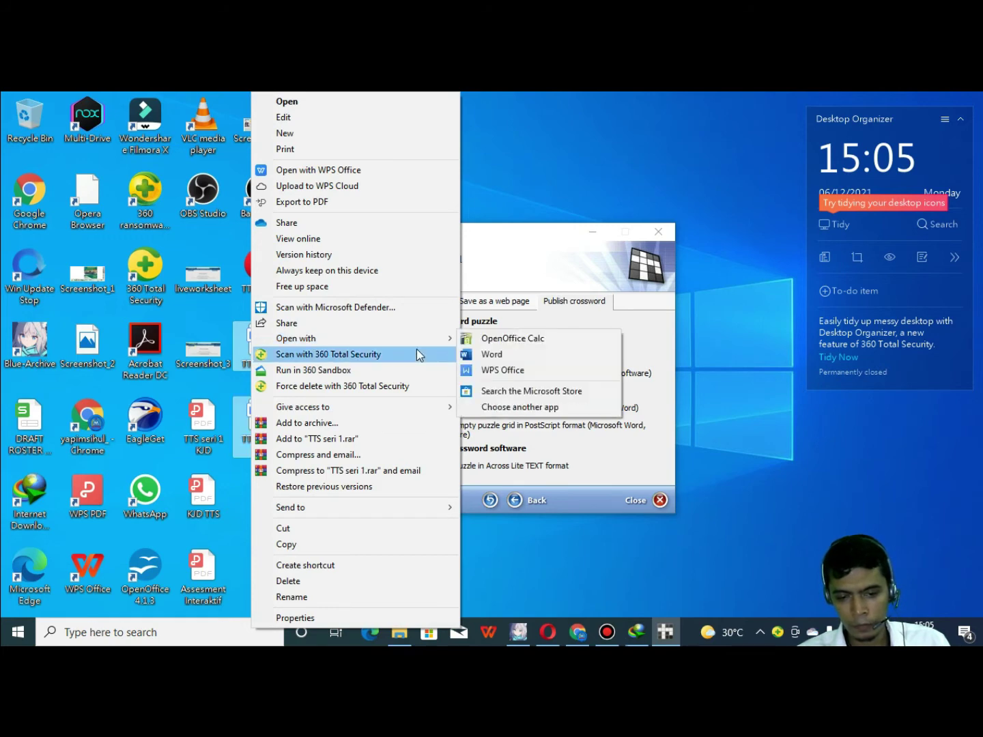
left_click(496, 354)
left_click(478, 514)
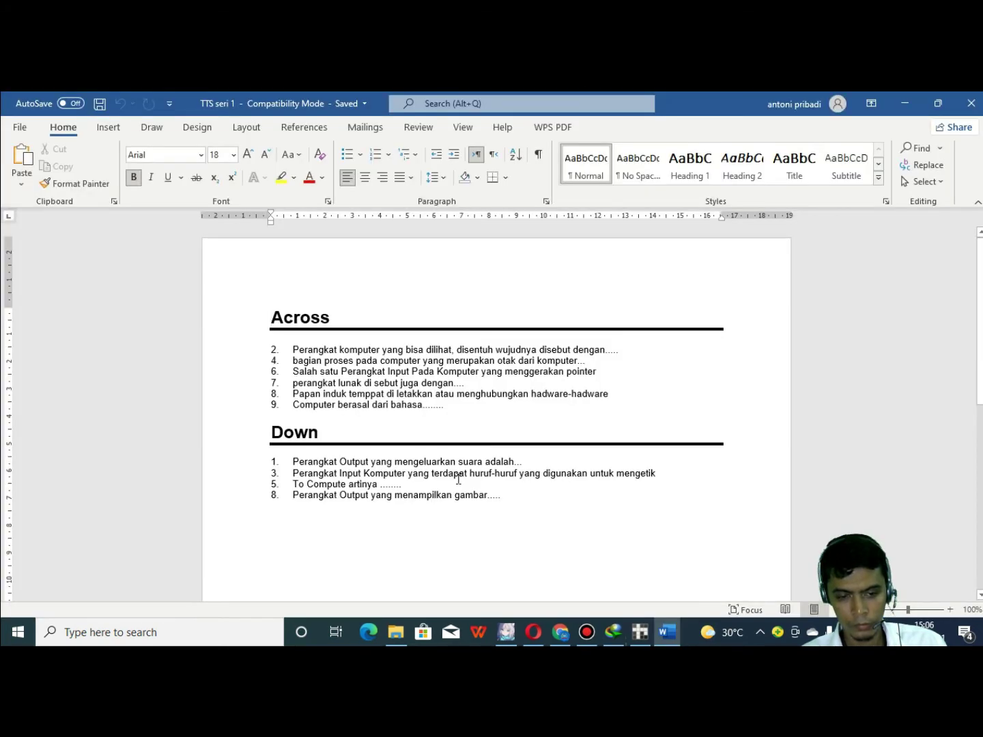
scroll(296, 372, "down", 3)
scroll(298, 454, "up", 3)
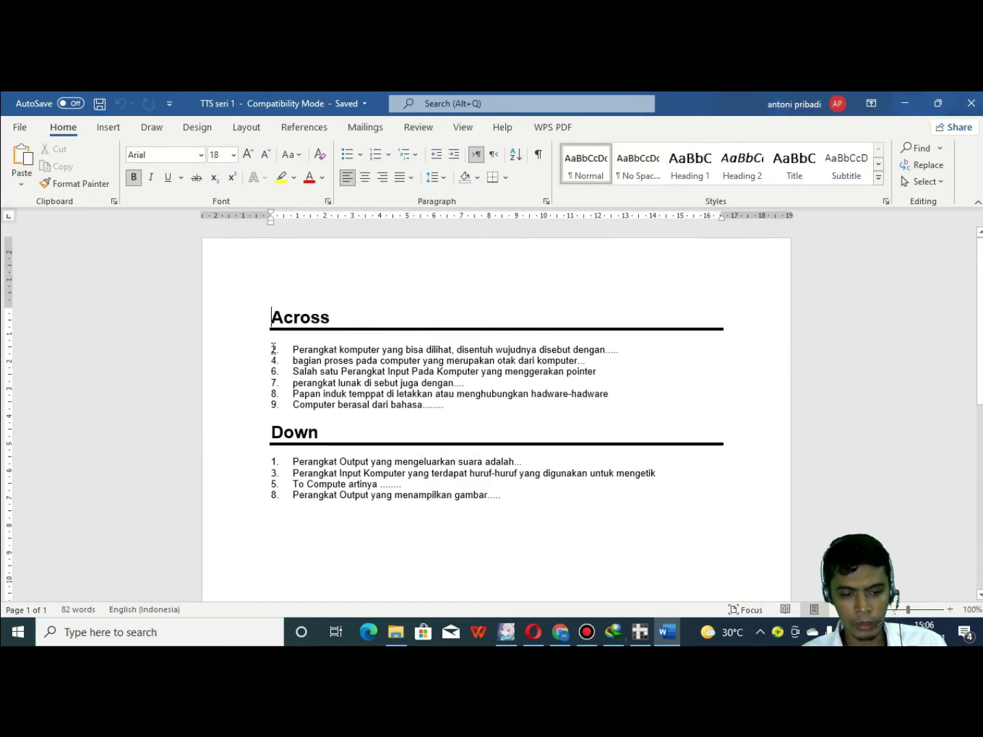
left_click(270, 349)
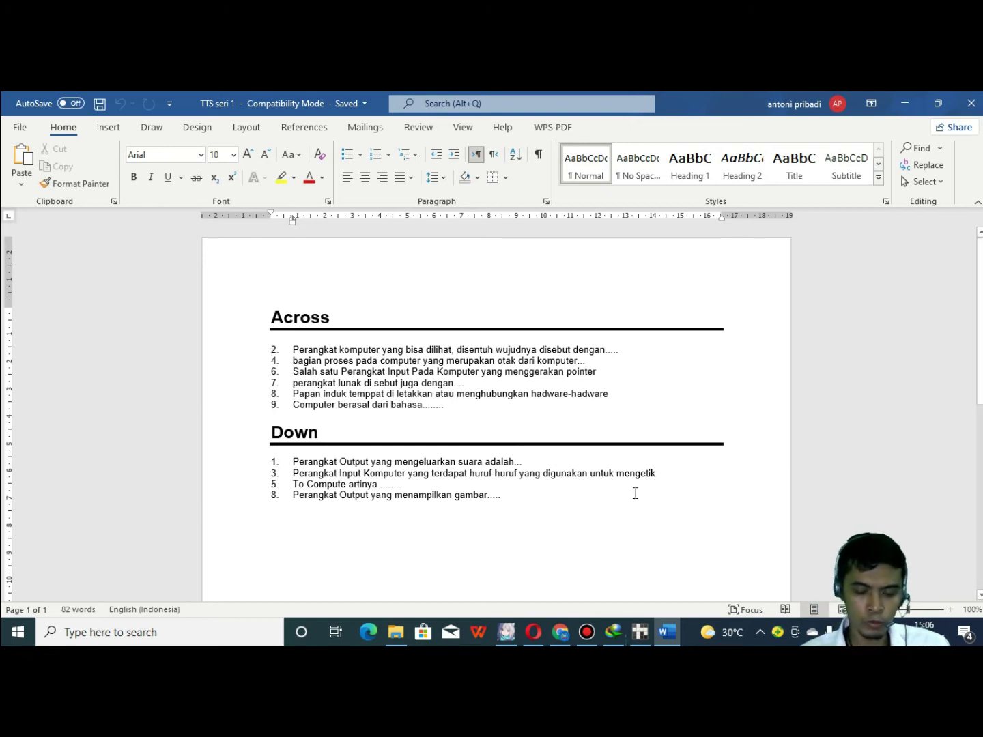
Switch to EclipseCrossword and print only the empty puzzle grid and clues, without the answer grid, to a PDF named "TTS seri 1"
left_click(641, 632)
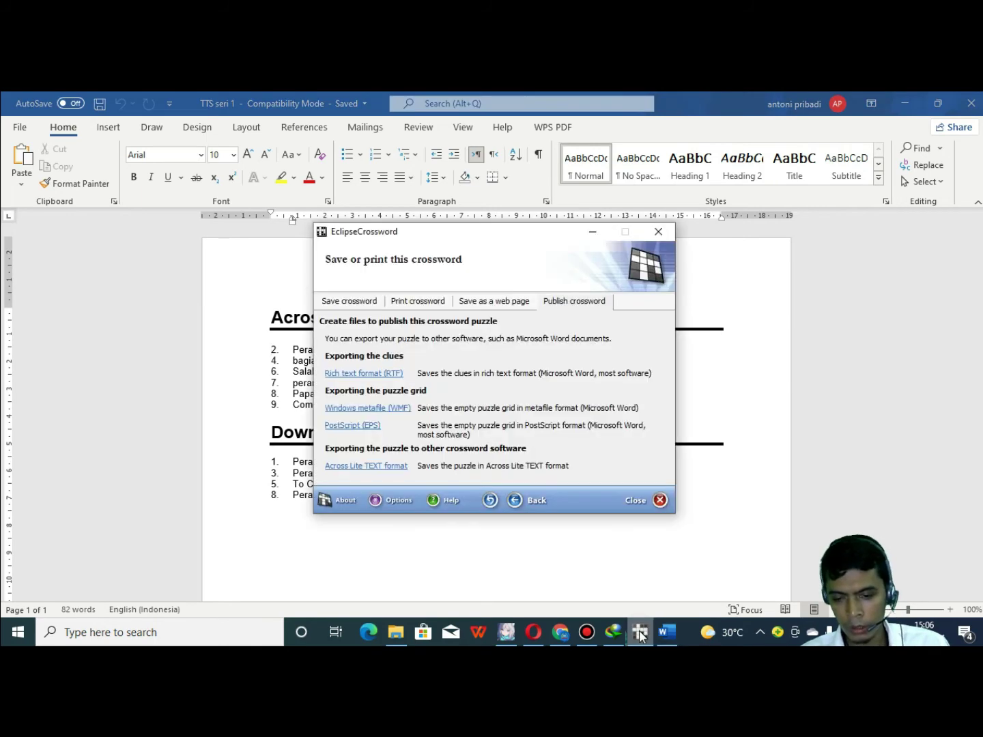
left_click(657, 629)
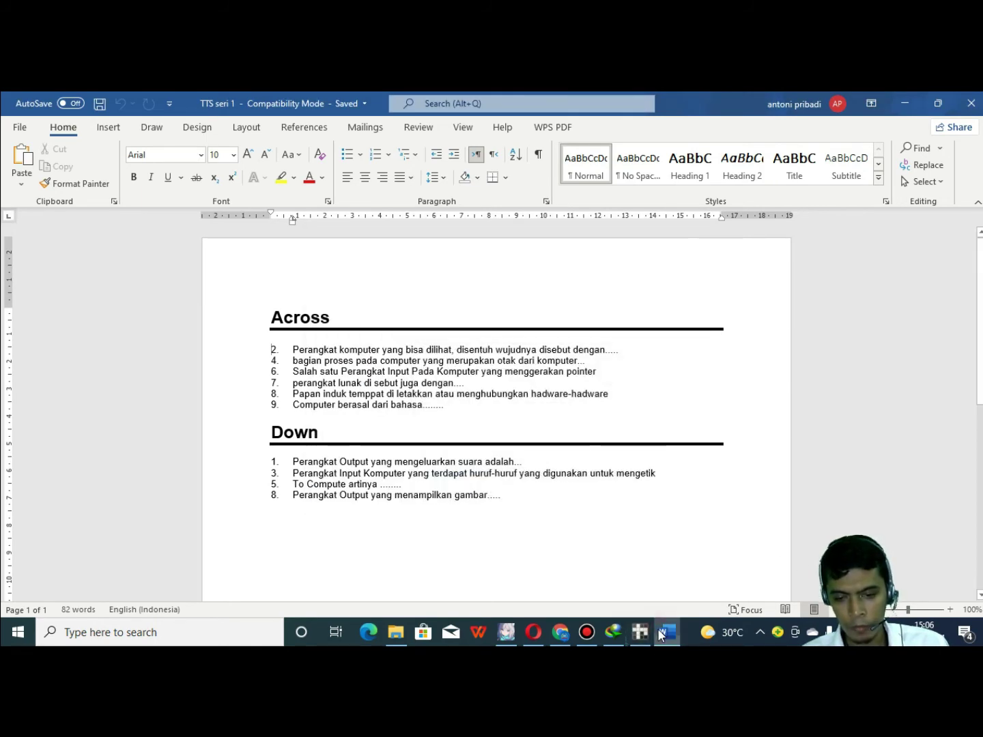
left_click(639, 630)
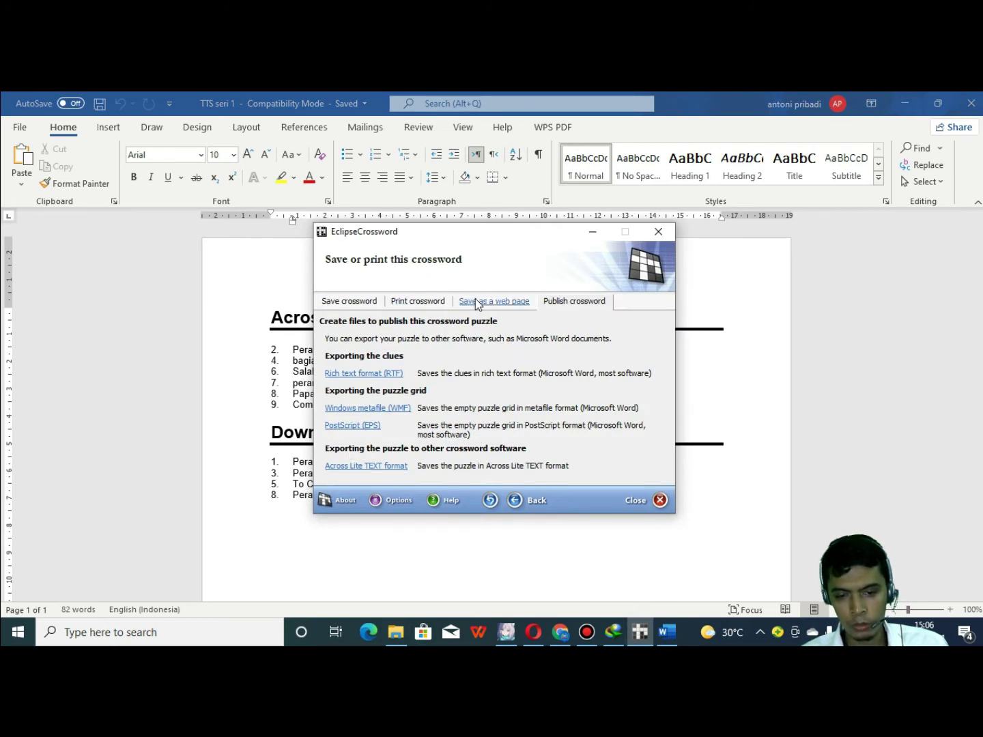
left_click(409, 303)
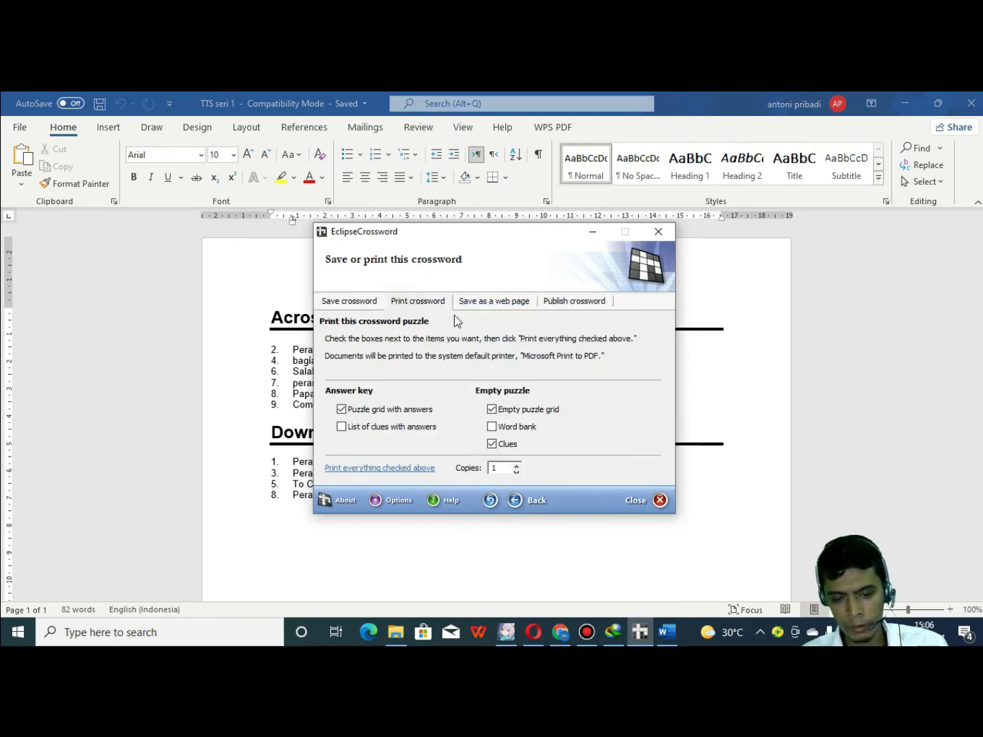
left_click(347, 411)
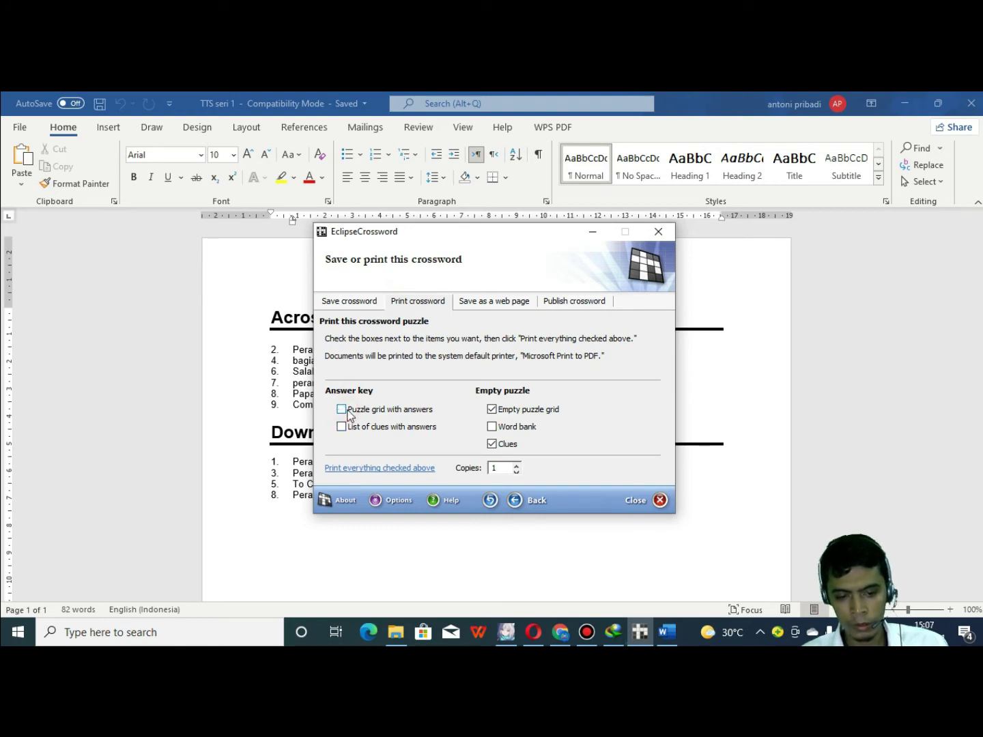
left_click(356, 304)
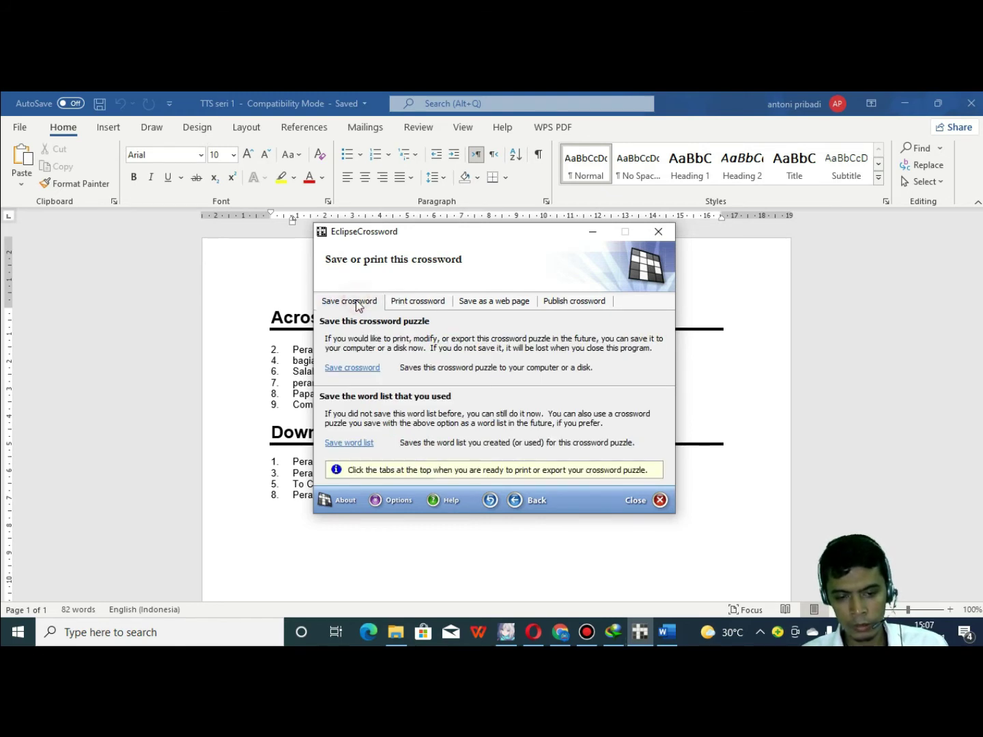
left_click(401, 301)
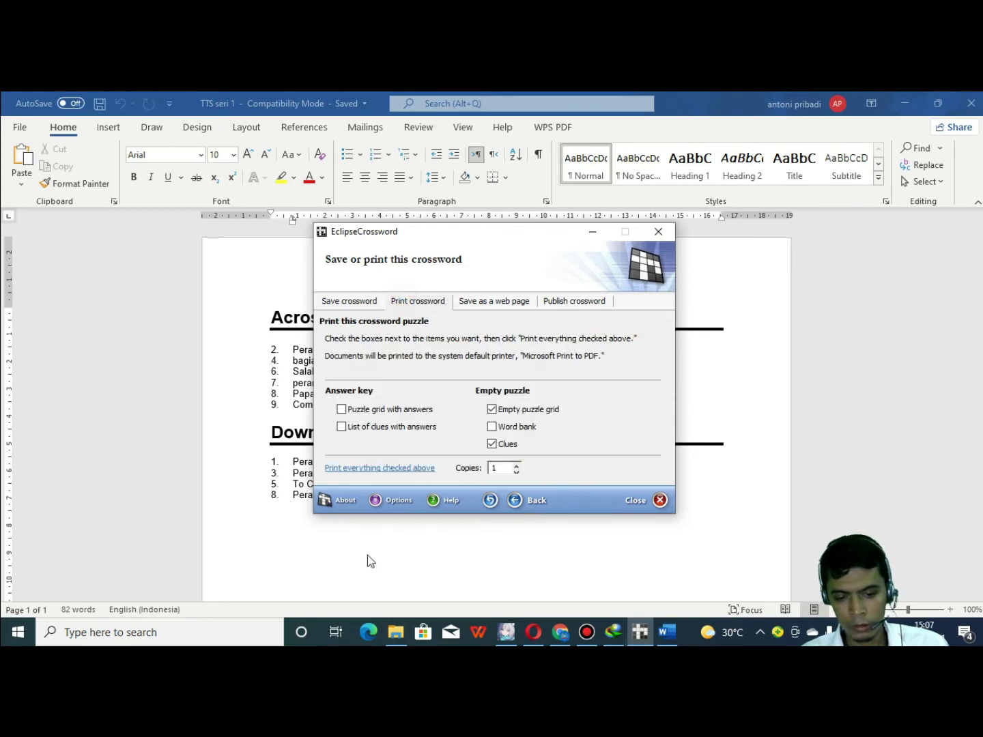
left_click(390, 470)
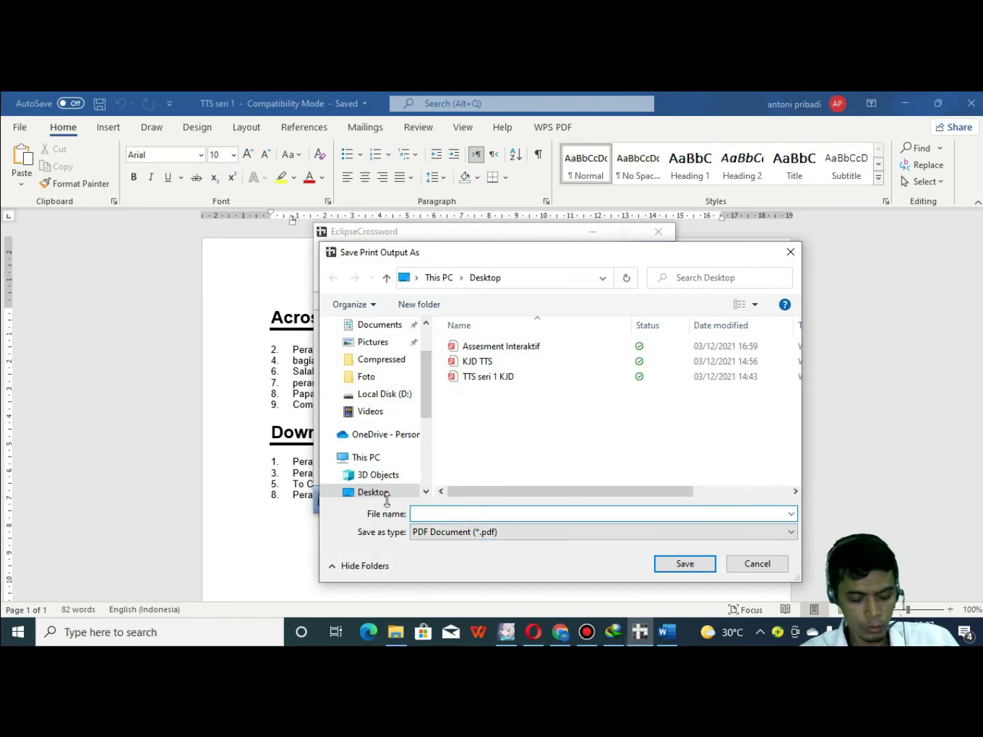
type("TTS seri 1")
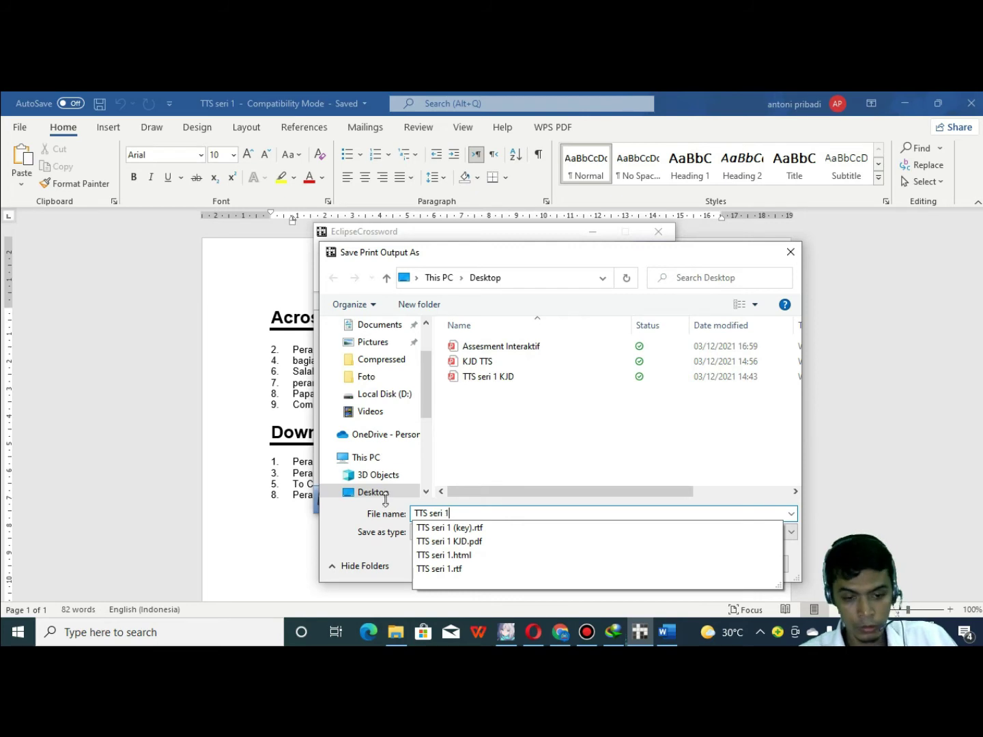
left_click(696, 569)
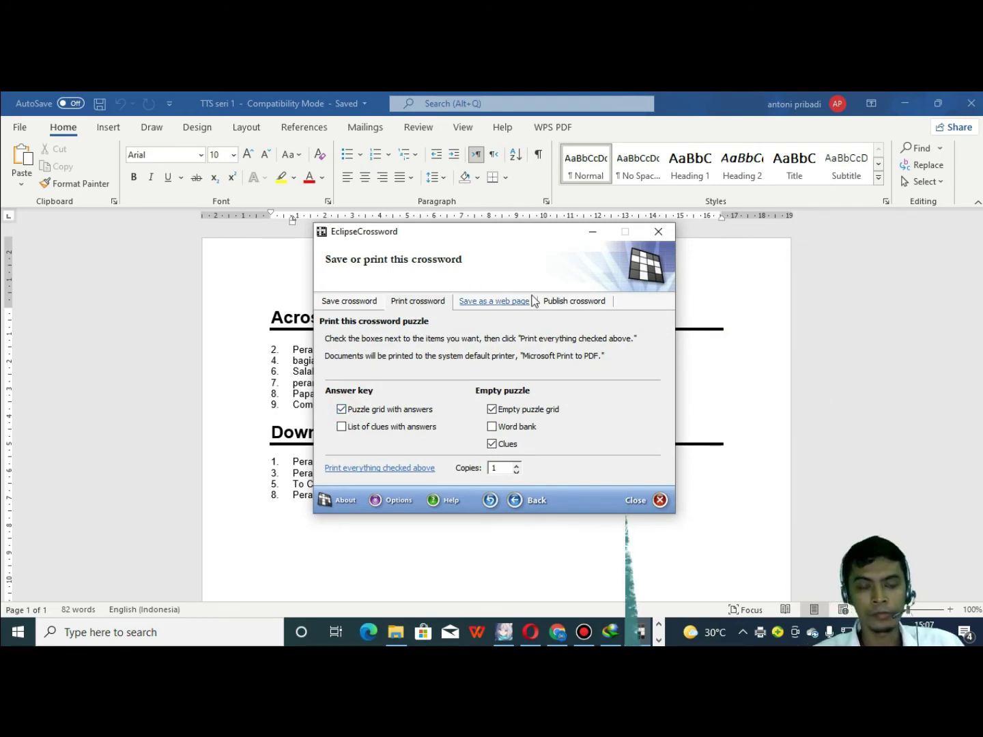
left_click(486, 302)
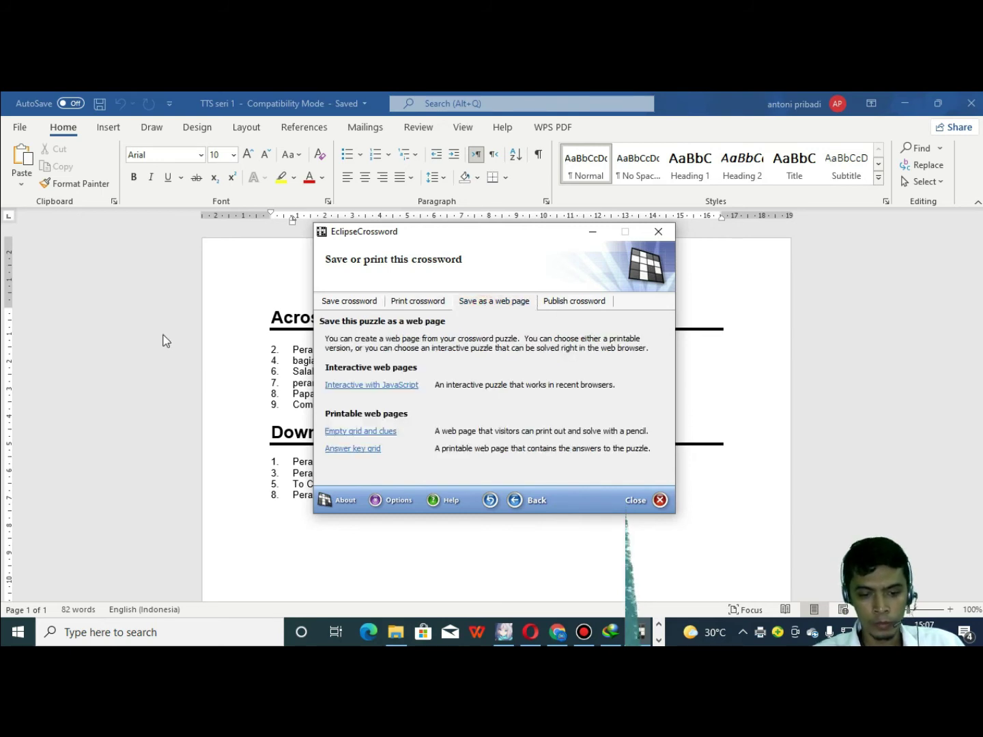
left_click(360, 433)
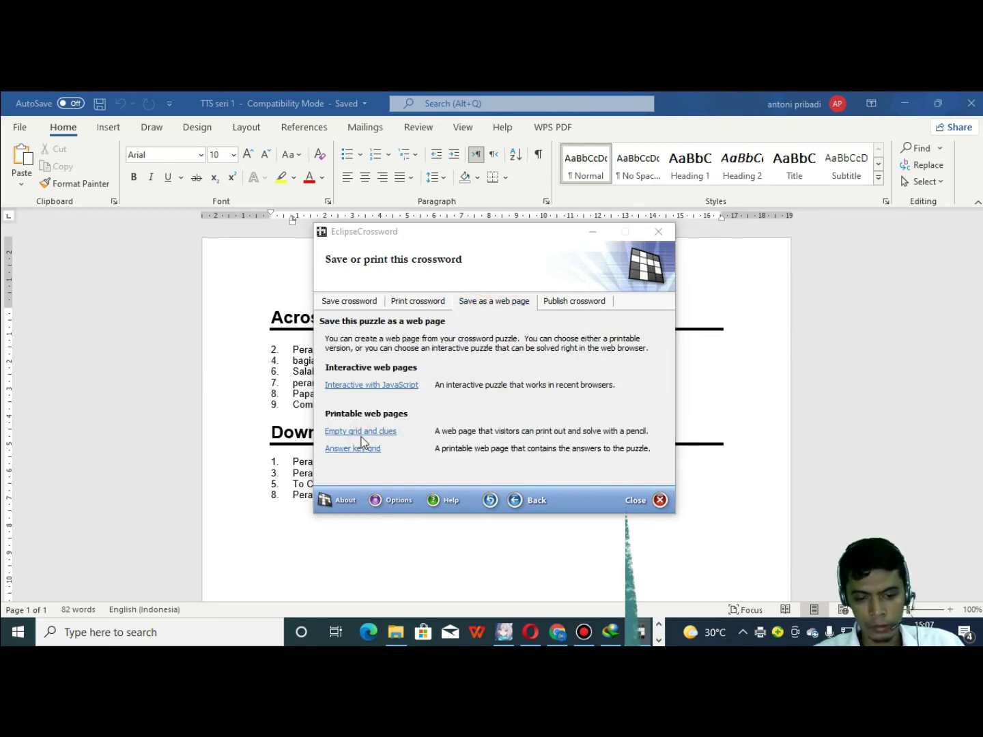
left_click(758, 564)
Minimize EclipseCrossword and insert about ten blank lines above the Across heading in the Word clue document
left_click(593, 232)
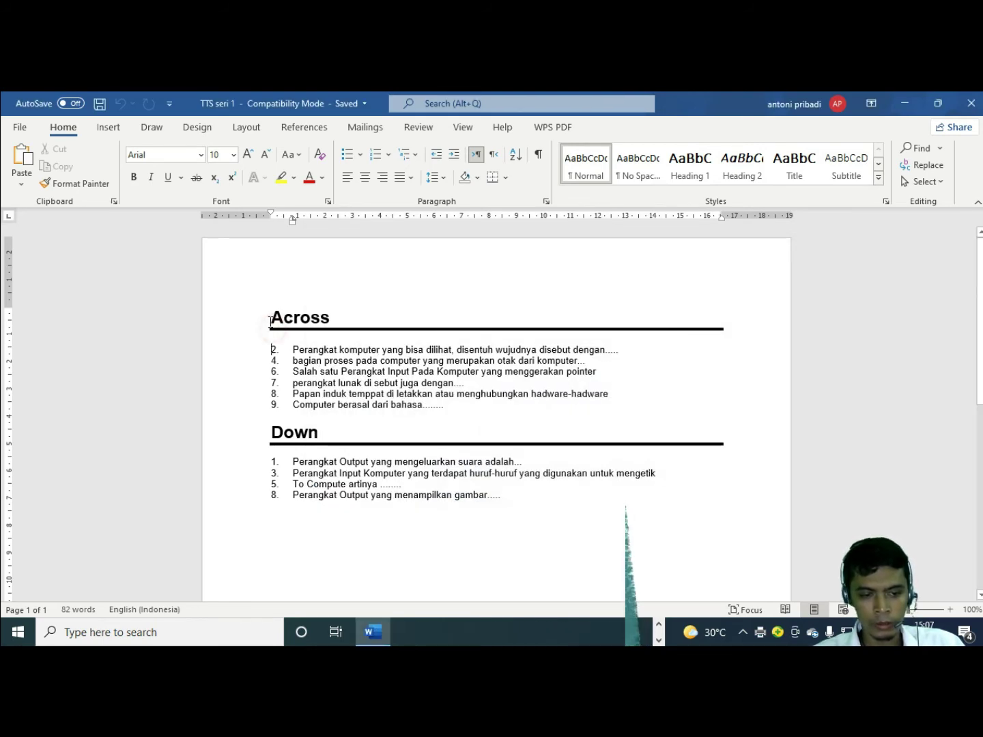
left_click(271, 317)
key("Return")
key("Return")
key("Return")
key("Return")
key("Return")
key("Return")
key("Return")
key("Return")
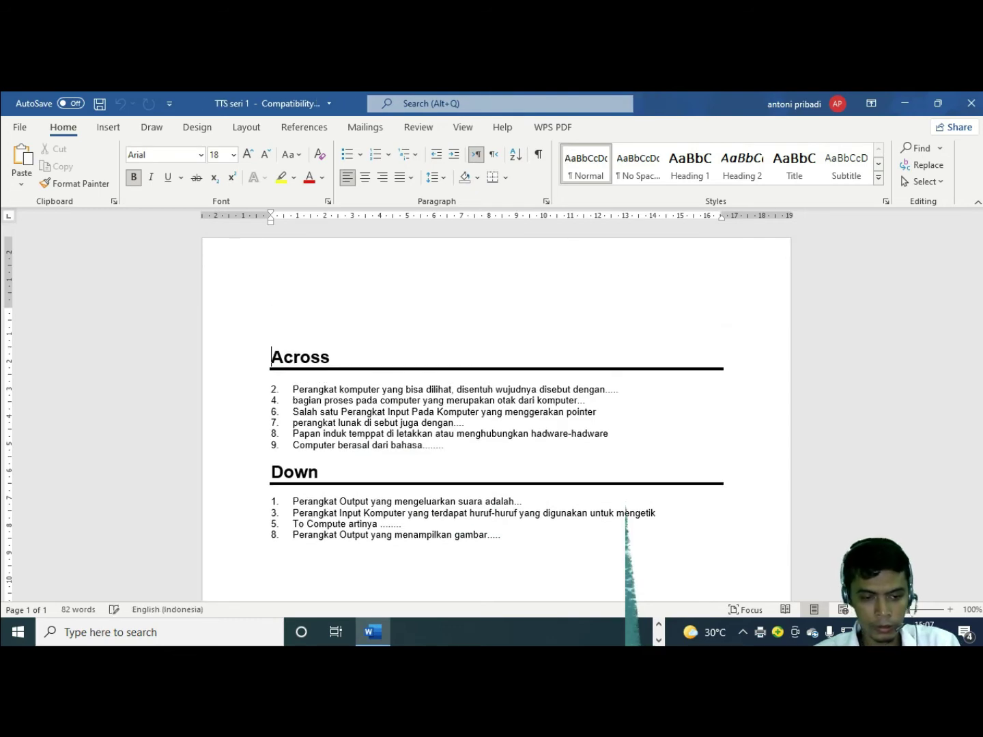
key("Return")
key("Return")
key("Return")
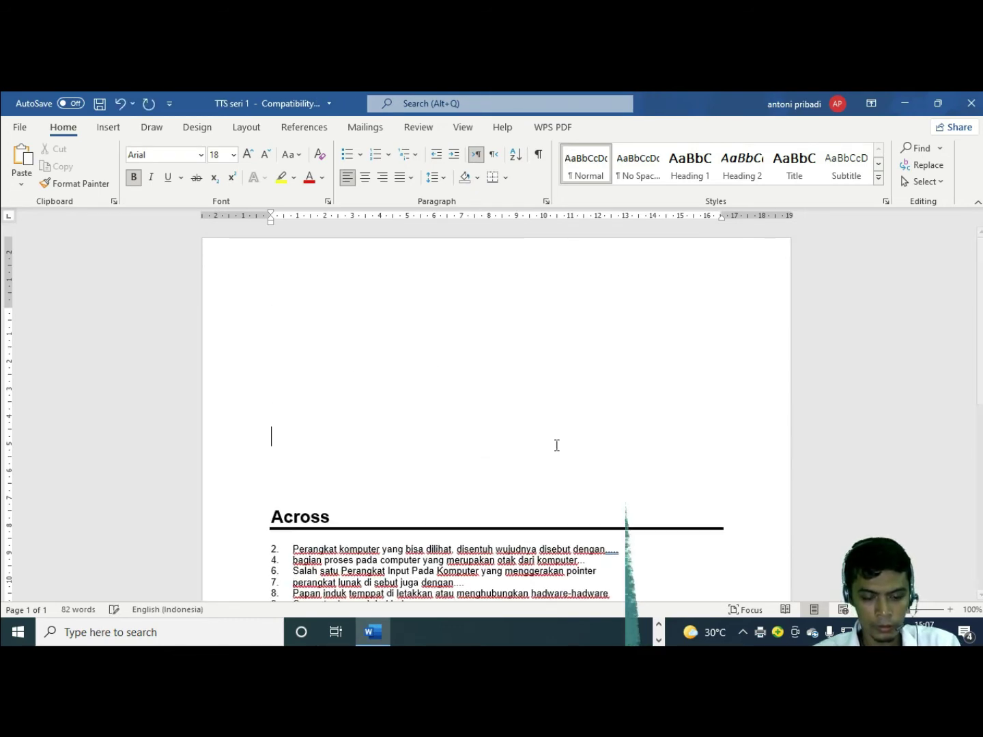
Minimize Word and open the "TTS seri 1" web page from the desktop in Google Chrome
left_click(913, 103)
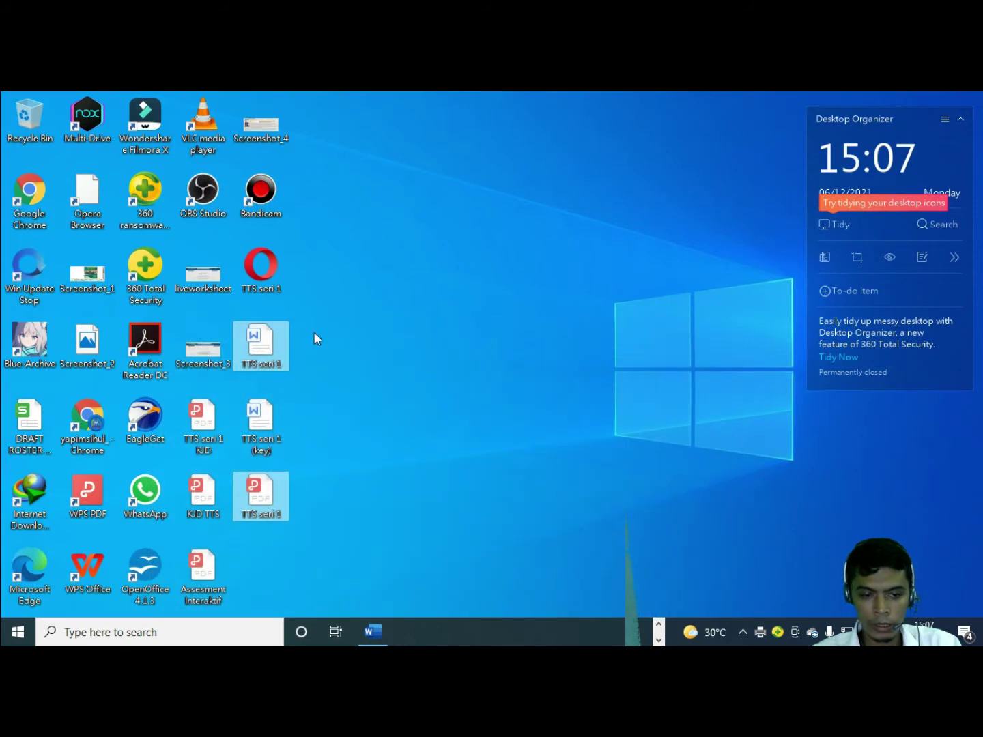
right_click(277, 275)
mouse_move(346, 332)
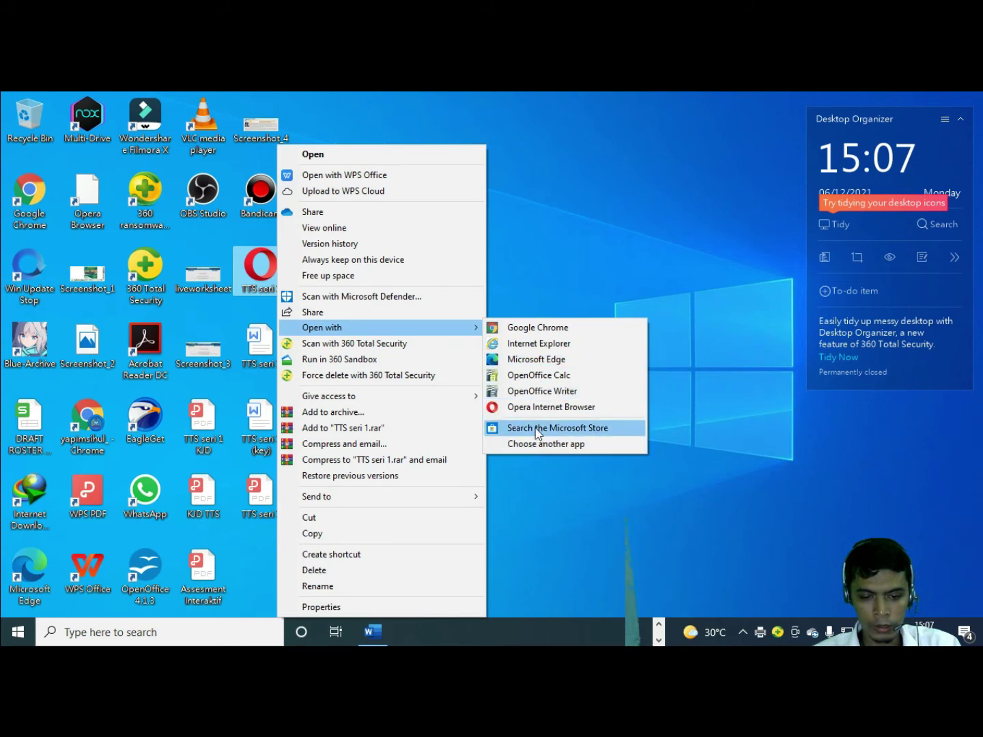
left_click(523, 329)
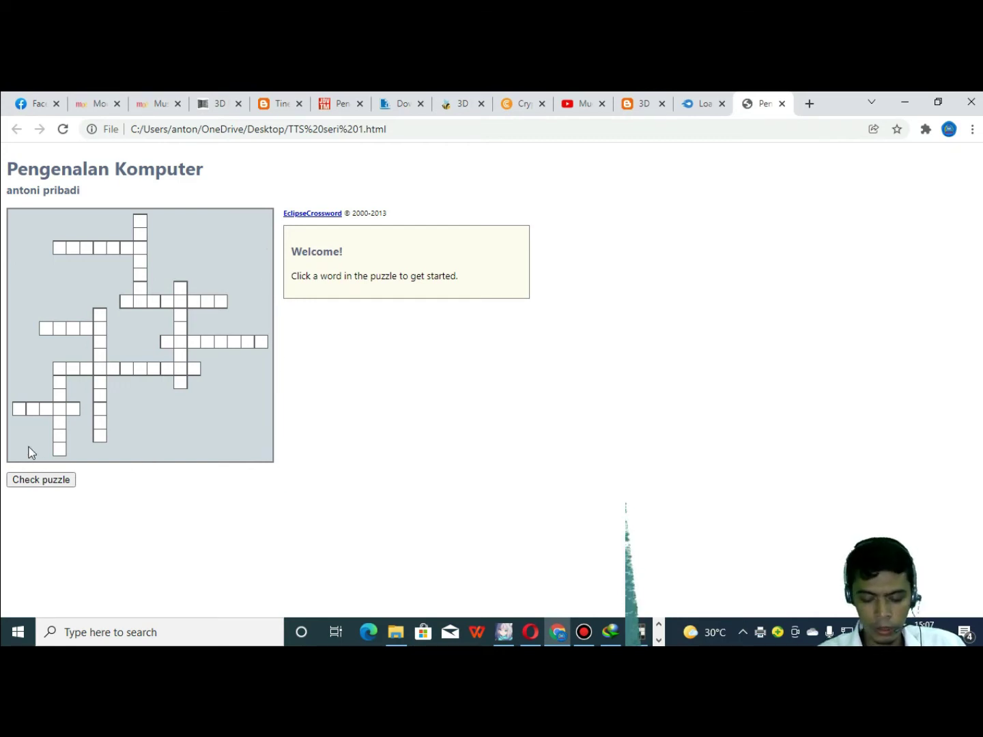
Launch the Snipping Tool from the Windows Accessories group of installed programs
left_click(12, 637)
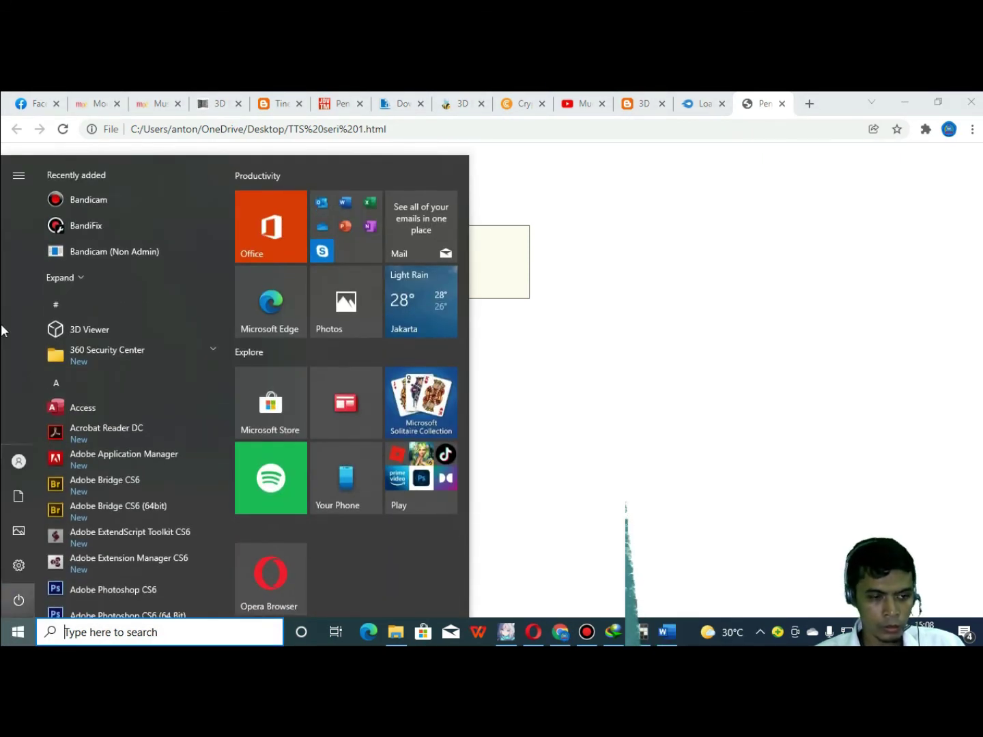
mouse_move(28, 496)
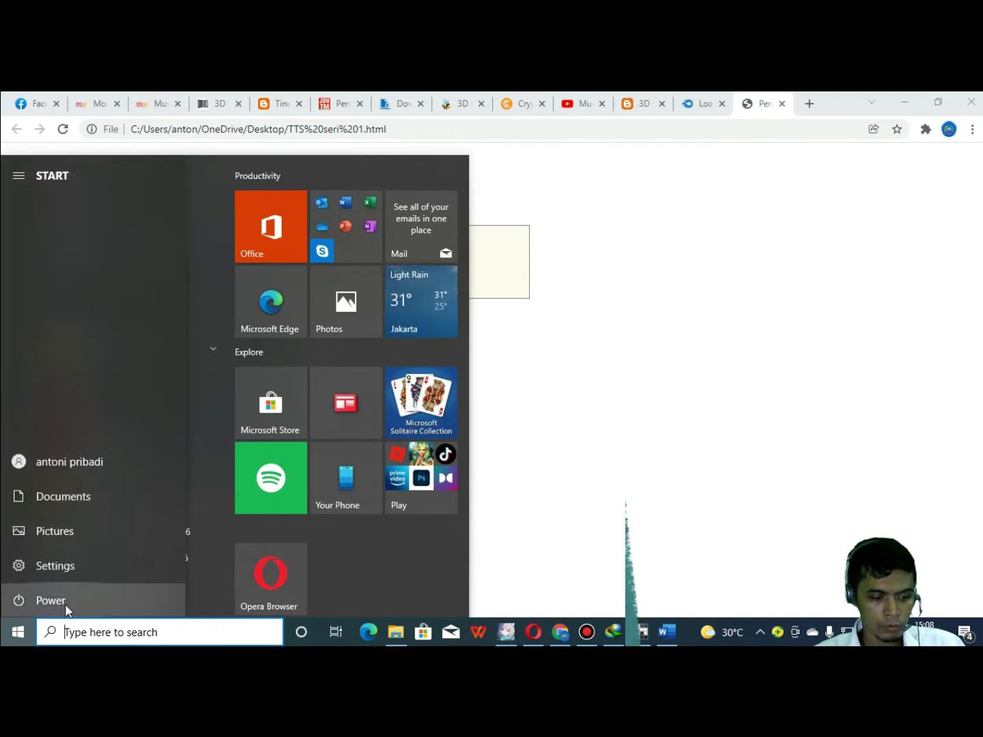
left_click(13, 633)
left_click(14, 633)
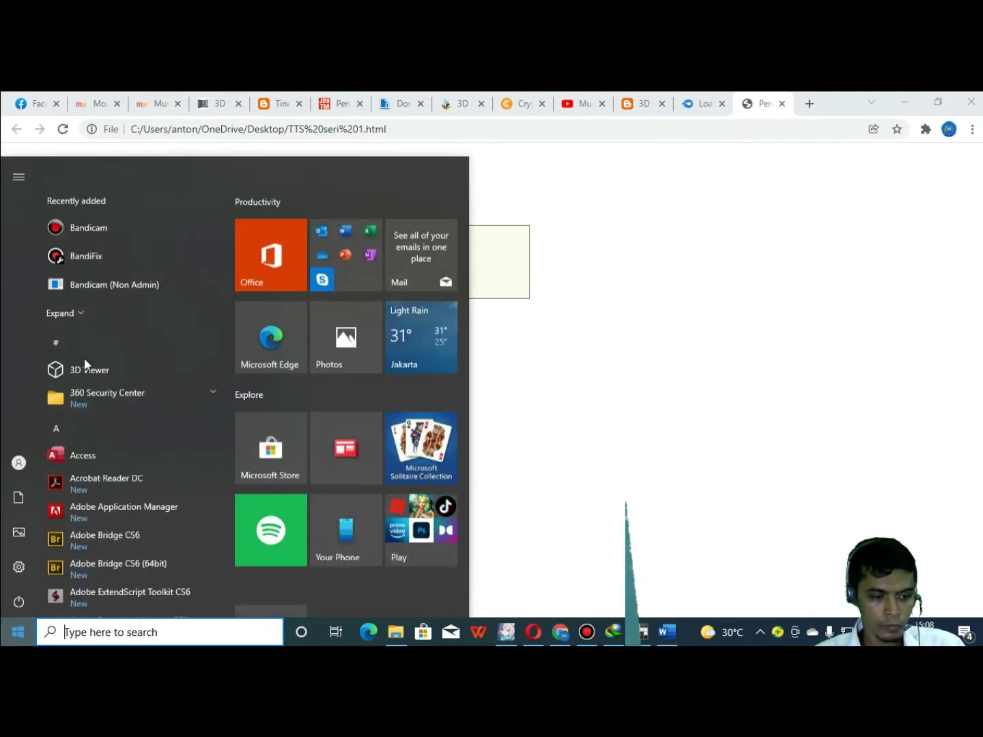
scroll(85, 355, "down", 6)
scroll(112, 396, "down", 6)
scroll(111, 393, "down", 3)
scroll(95, 456, "down", 3)
scroll(96, 457, "down", 6)
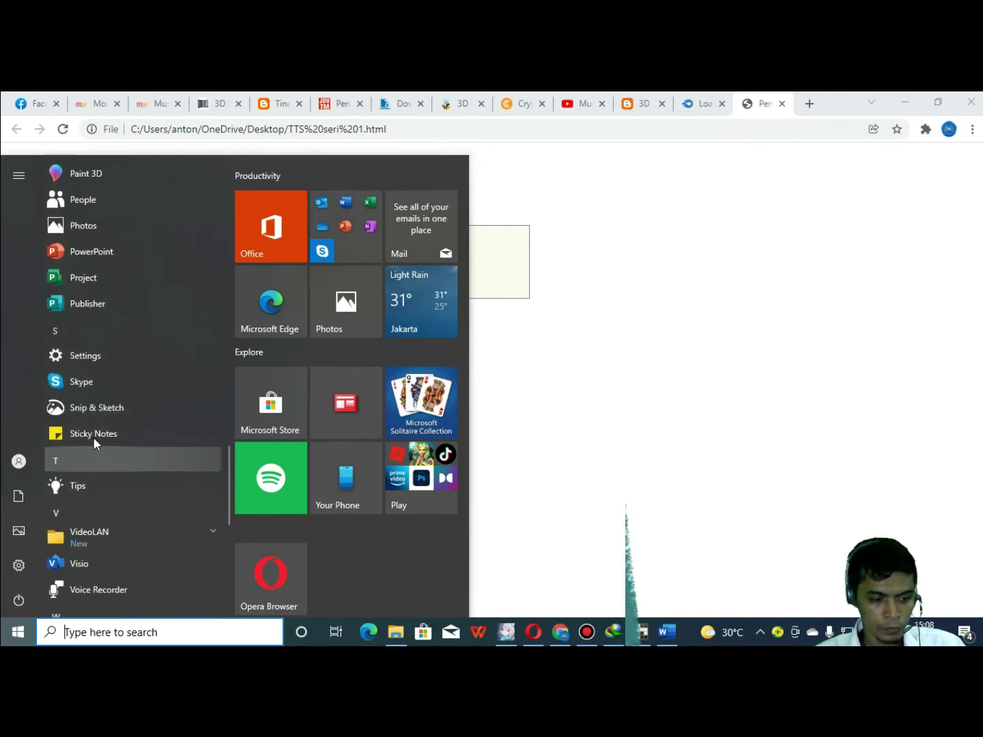
scroll(90, 510, "down", 2)
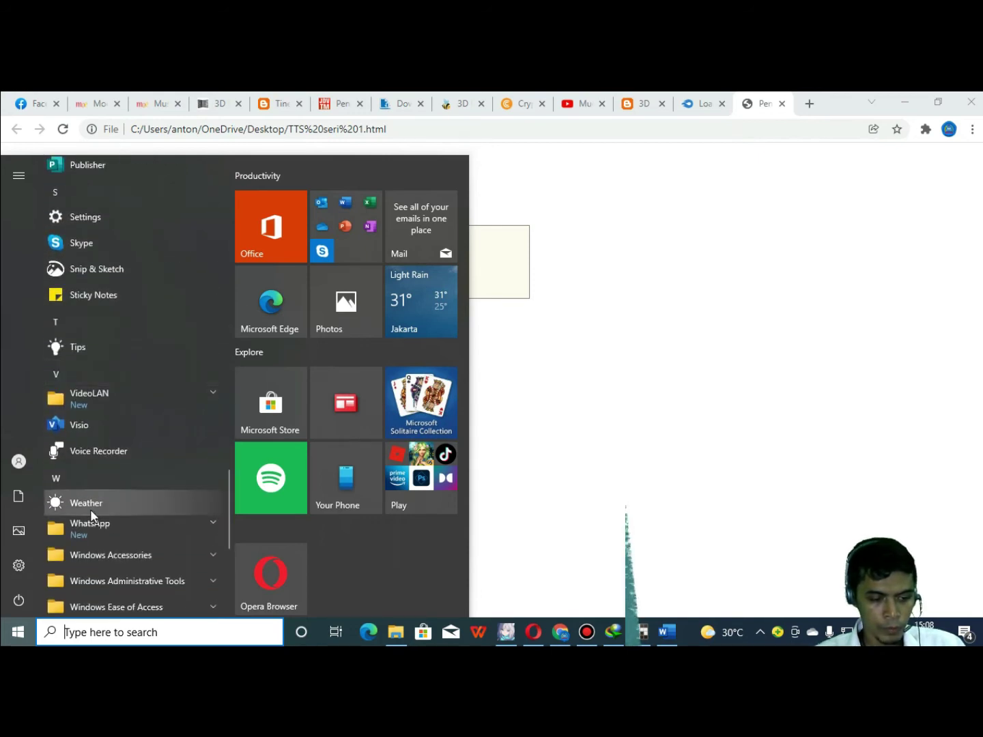
scroll(90, 510, "down", 1)
left_click(112, 491)
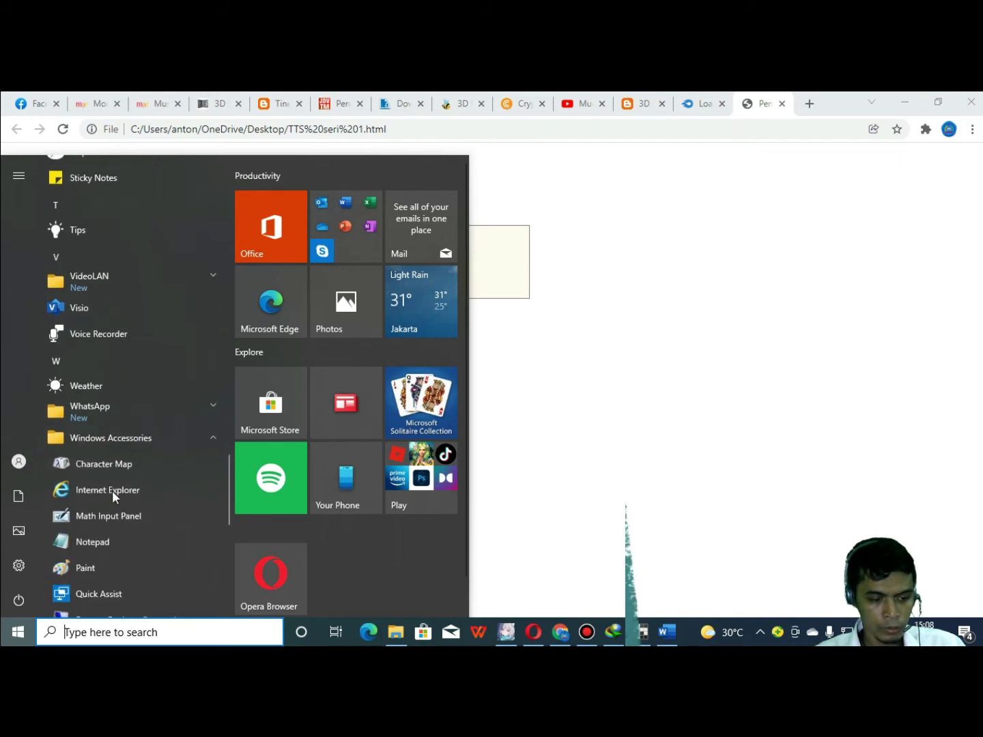
scroll(111, 490, "down", 1)
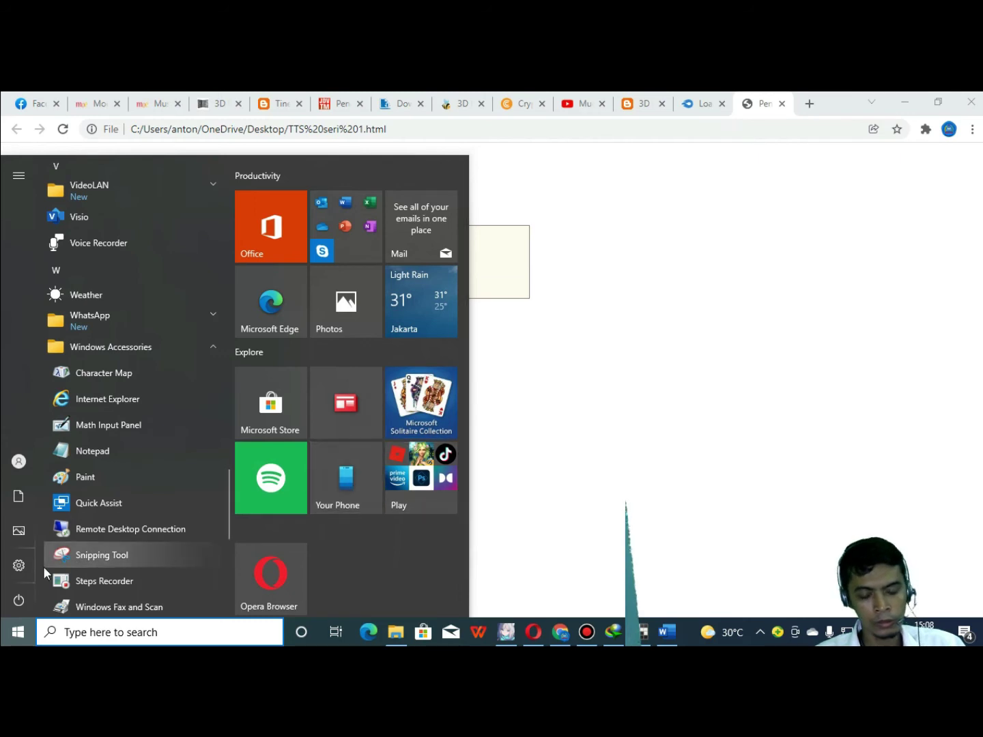
left_click(92, 558)
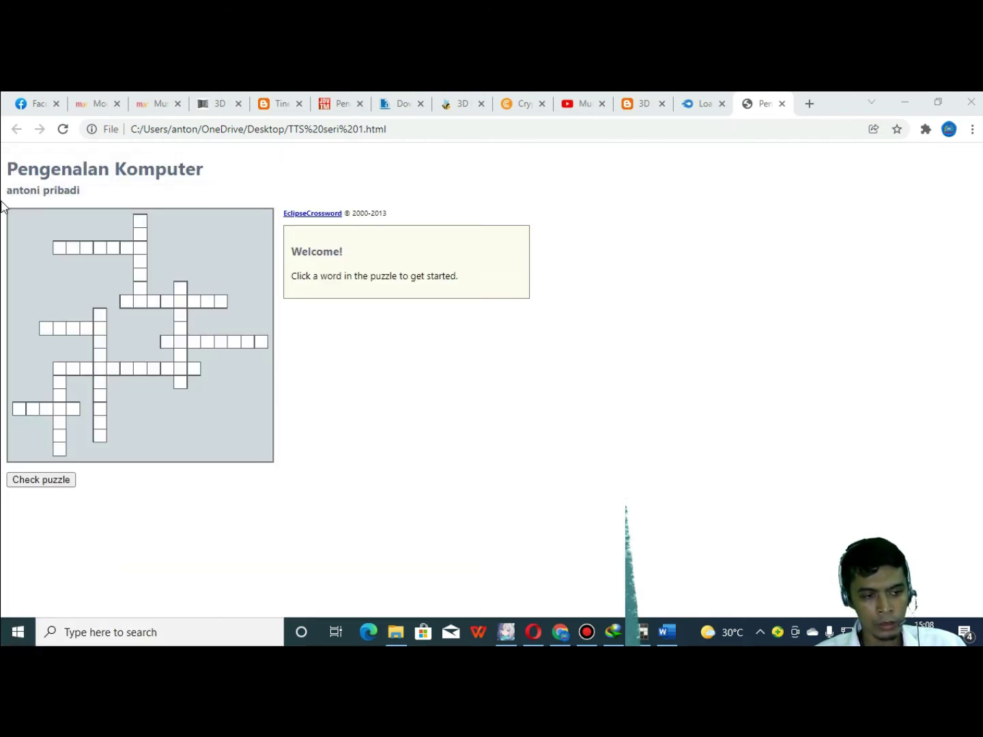
Capture the empty crossword grid on the web page with Lightshot and copy the screenshot to the clipboard
left_click(287, 369)
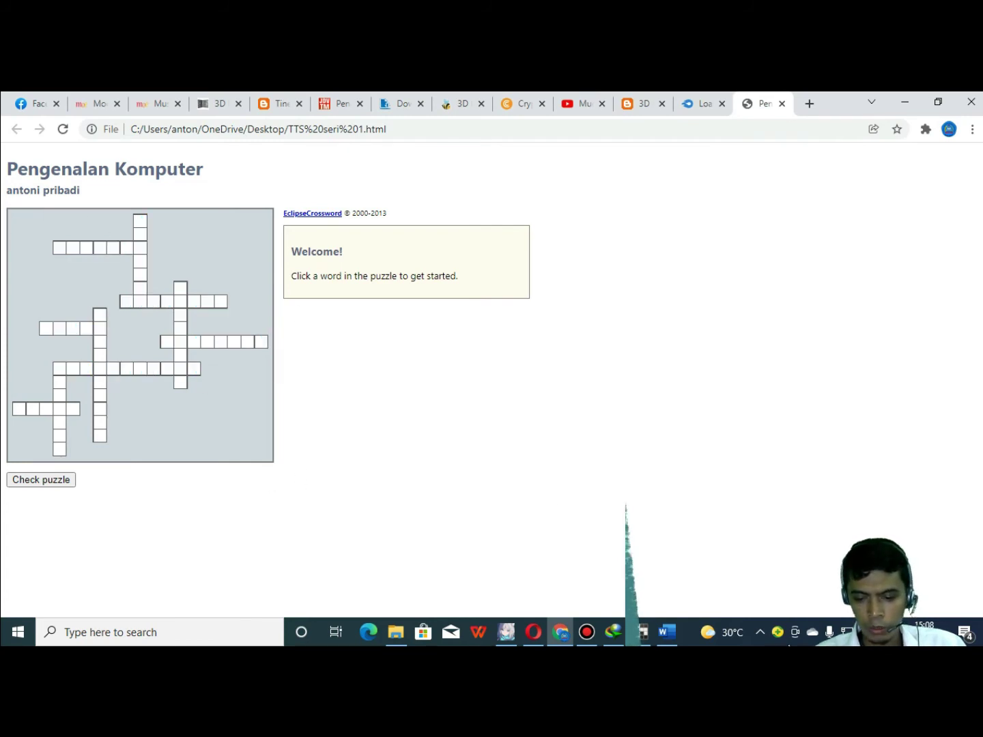
left_click(758, 635)
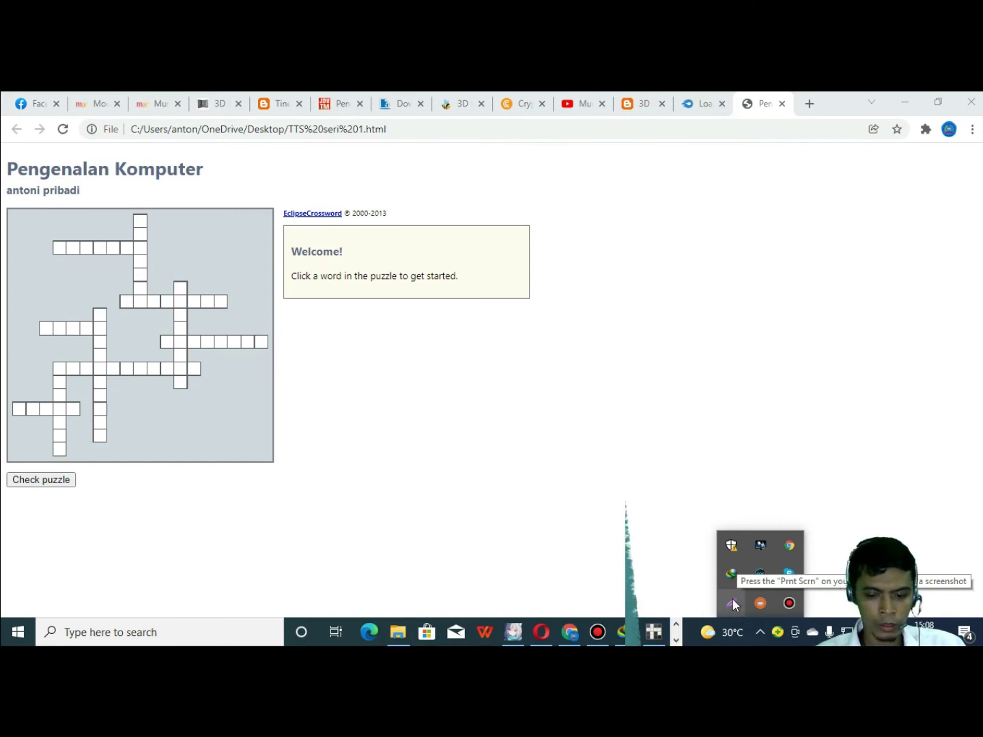
left_click(600, 481)
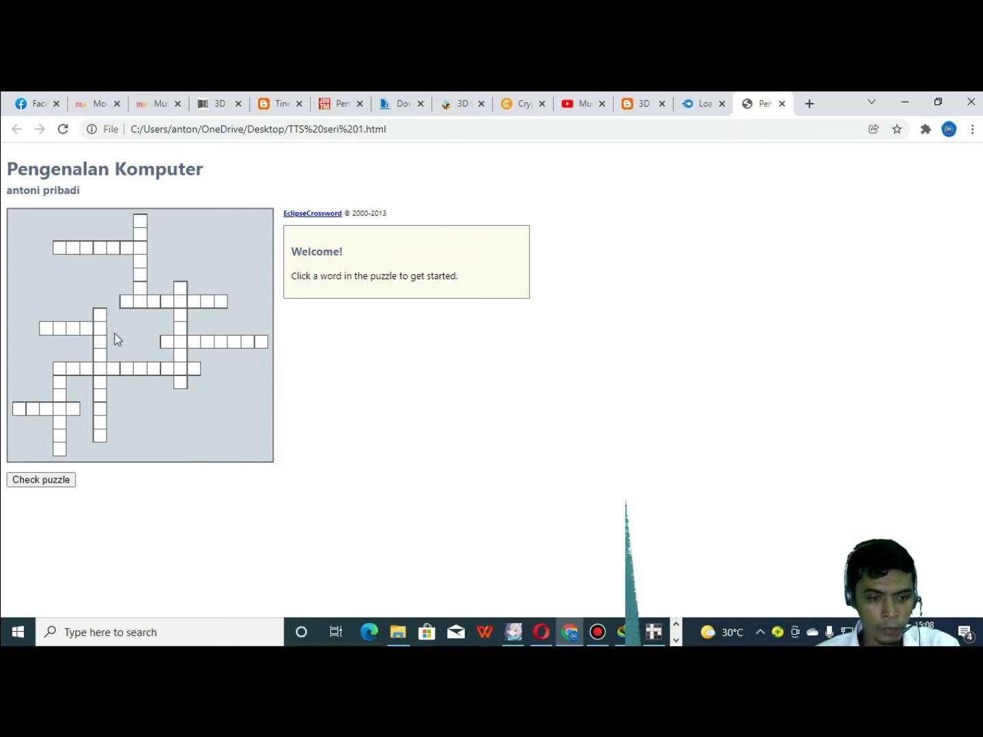
key("super+shift+s")
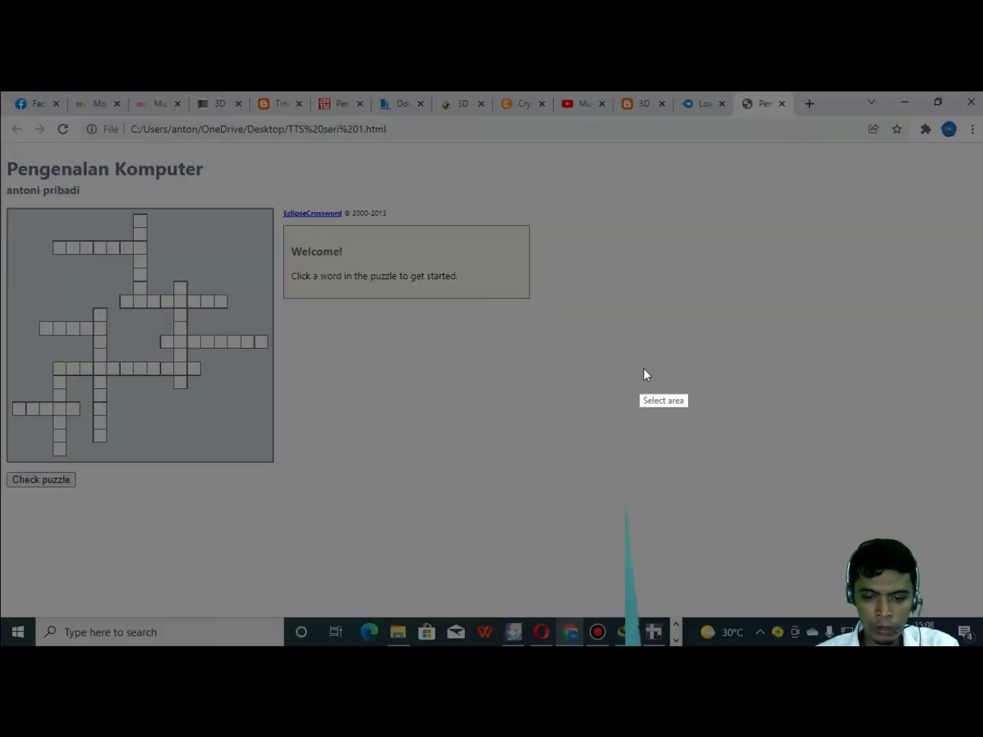
mouse_move(3, 203)
left_mouse_down()
mouse_move(106, 336)
mouse_move(239, 449)
mouse_move(279, 468)
left_mouse_up()
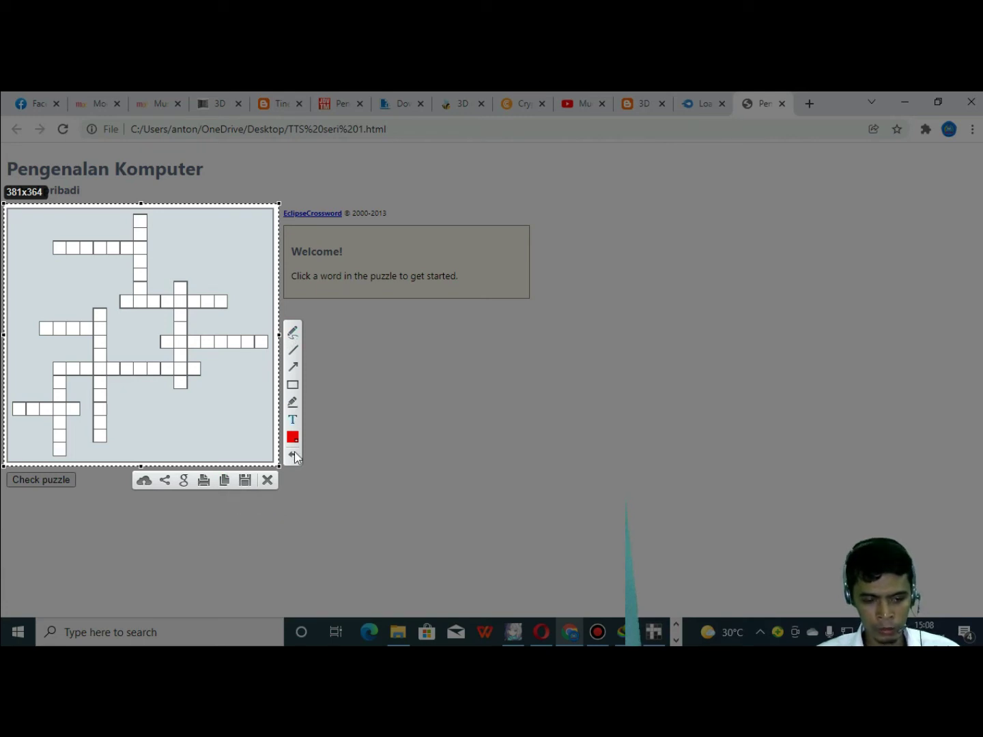
left_click(224, 481)
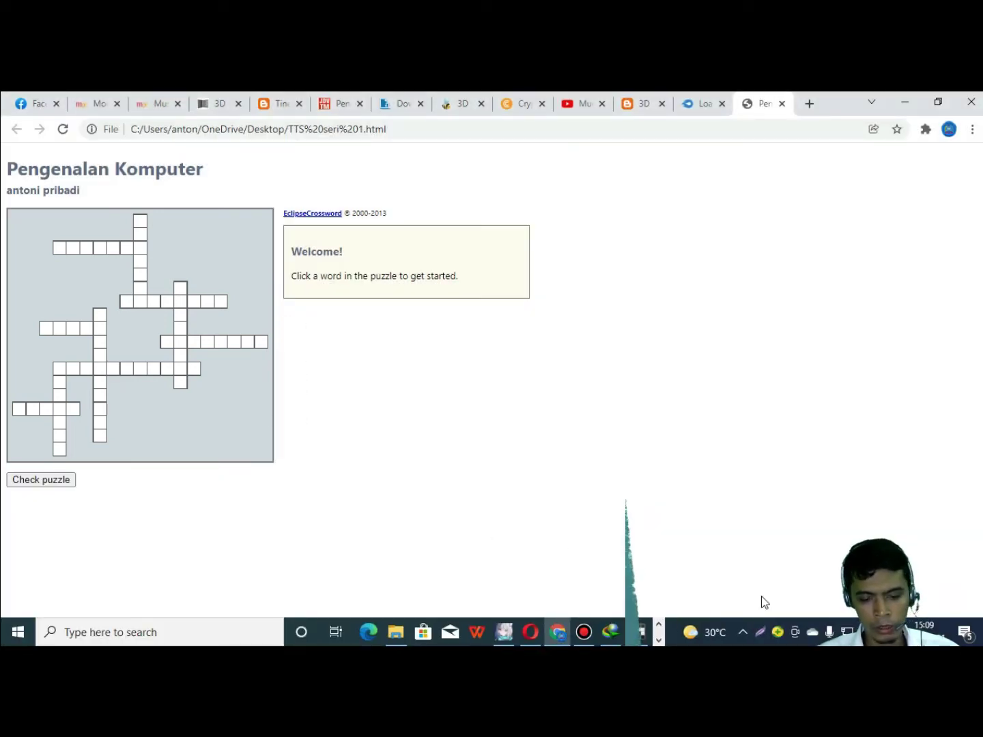
Switch to the Snipping Tool, snip the empty crossword grid from the web page, and close the tool without saving the snip
left_click(659, 625)
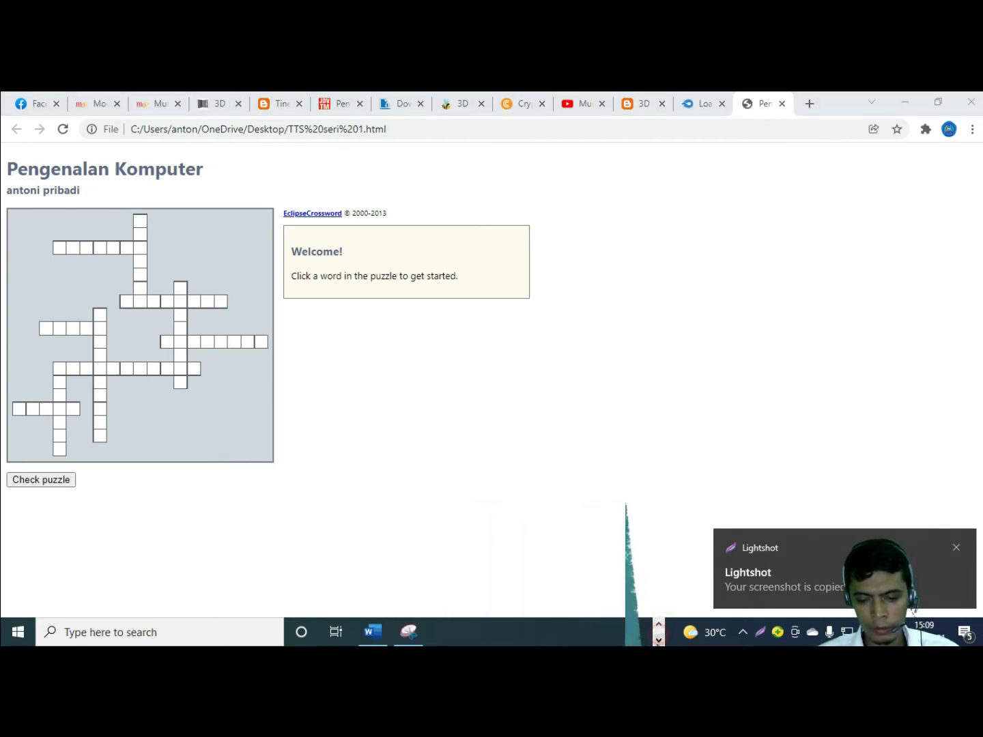
left_click(410, 633)
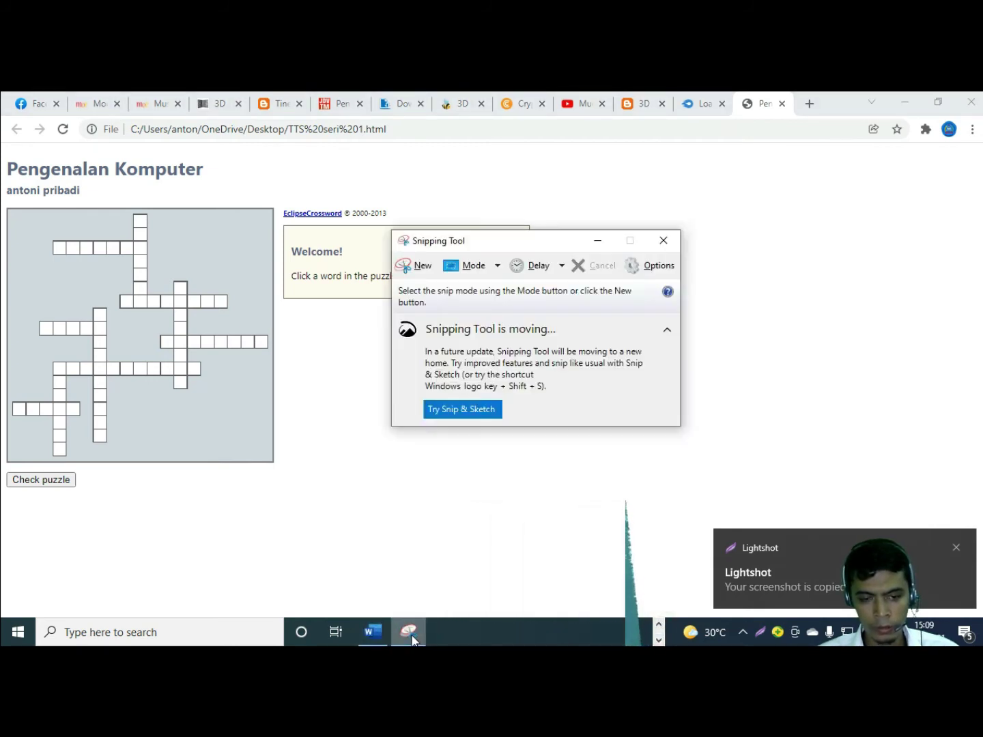
left_click(404, 267)
left_click_drag(4, 205, 280, 469)
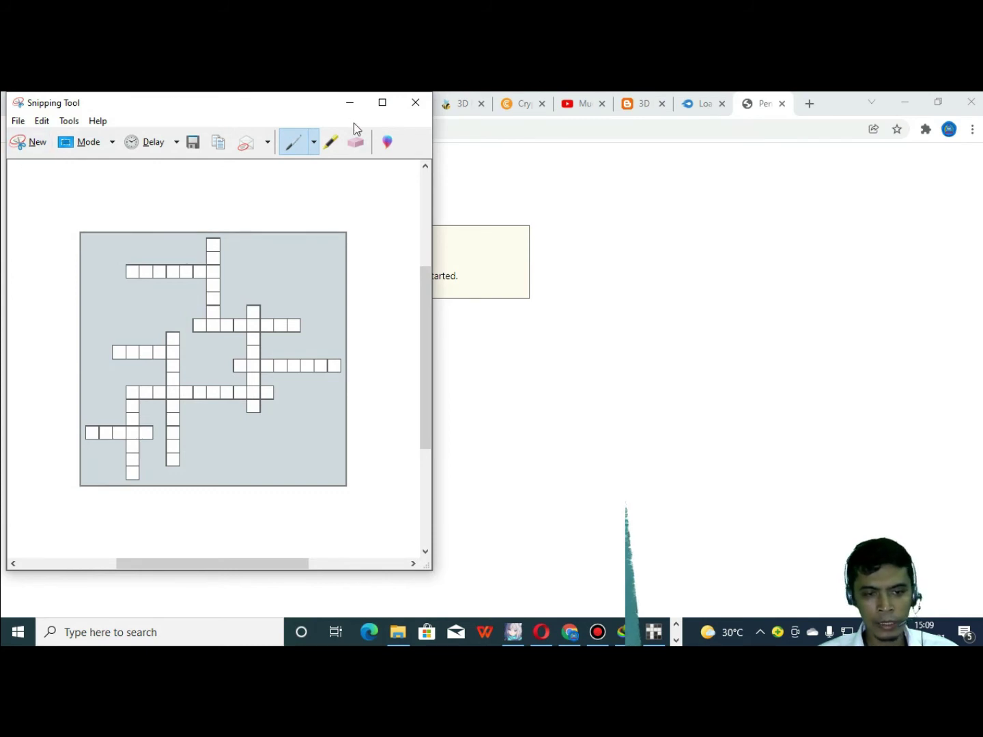
left_click(415, 102)
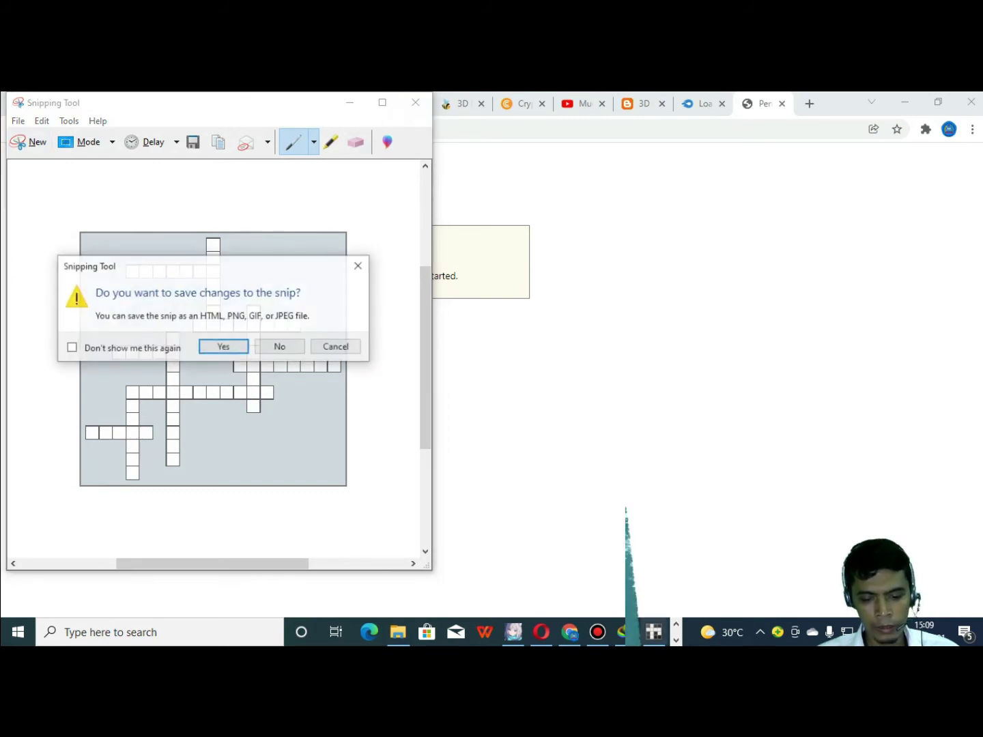
left_click(292, 348)
Switch to Word and paste the captured crossword grid on the first blank line above the Across heading
left_click(667, 637)
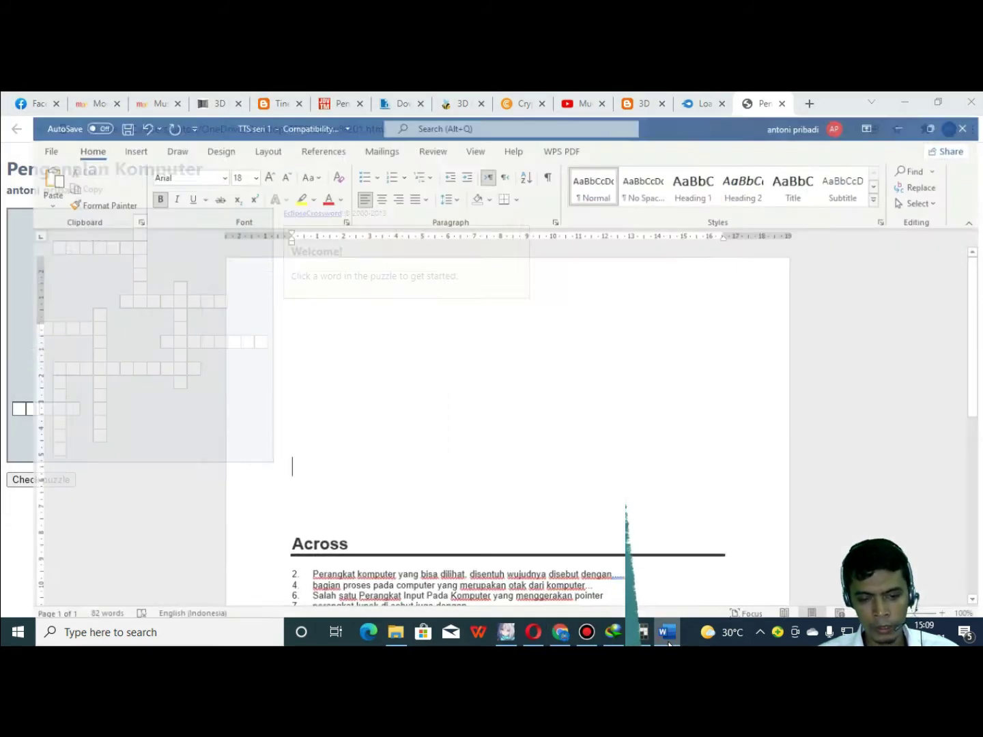
left_click(256, 331)
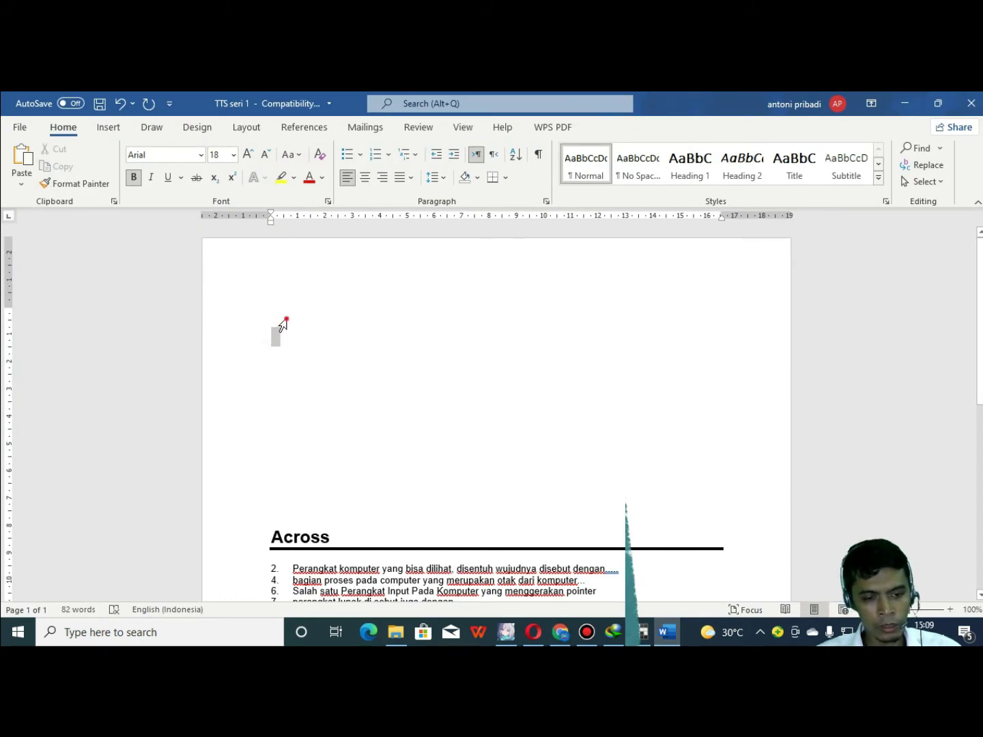
left_click(273, 343)
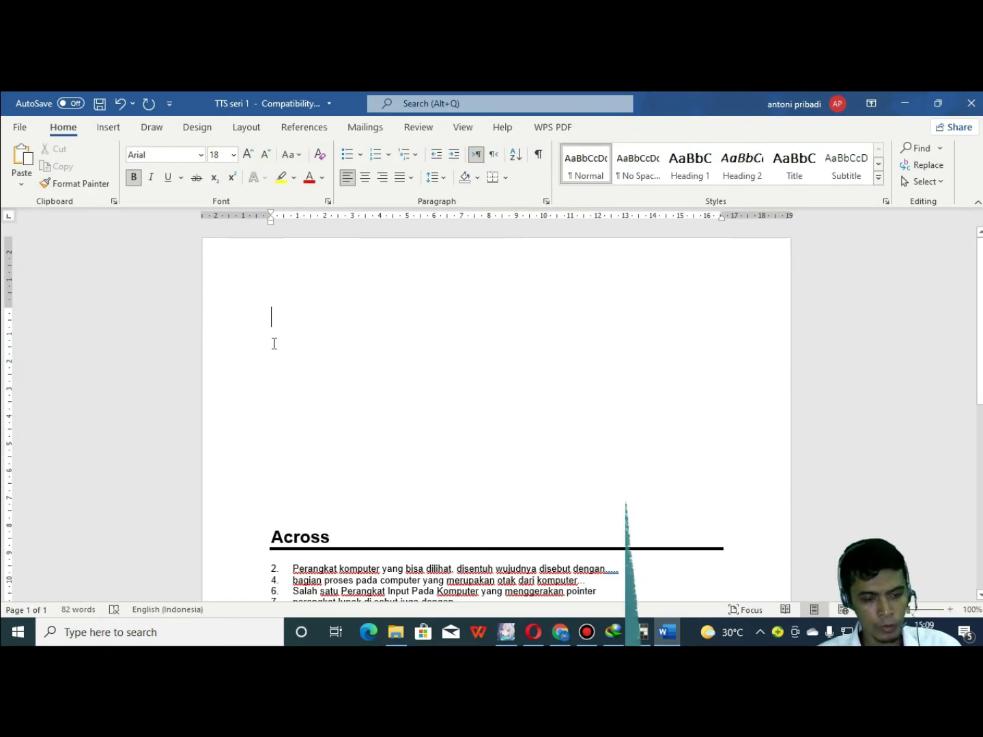
key("ctrl+v")
scroll(409, 341, "down", 3)
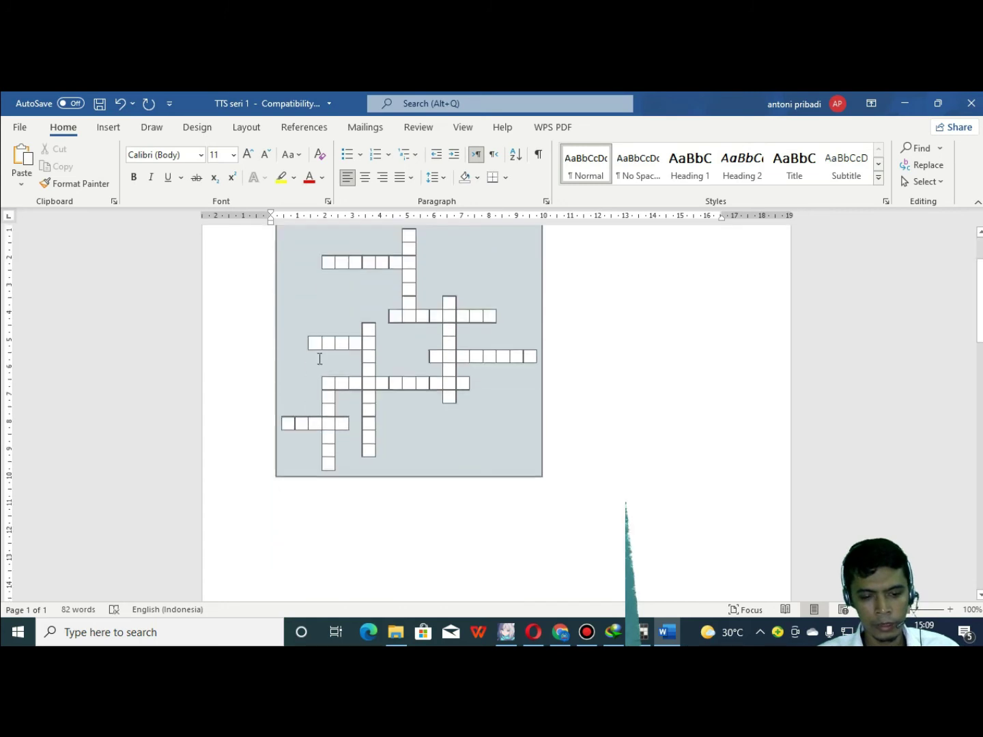
left_click(449, 345)
scroll(462, 458, "up", 3)
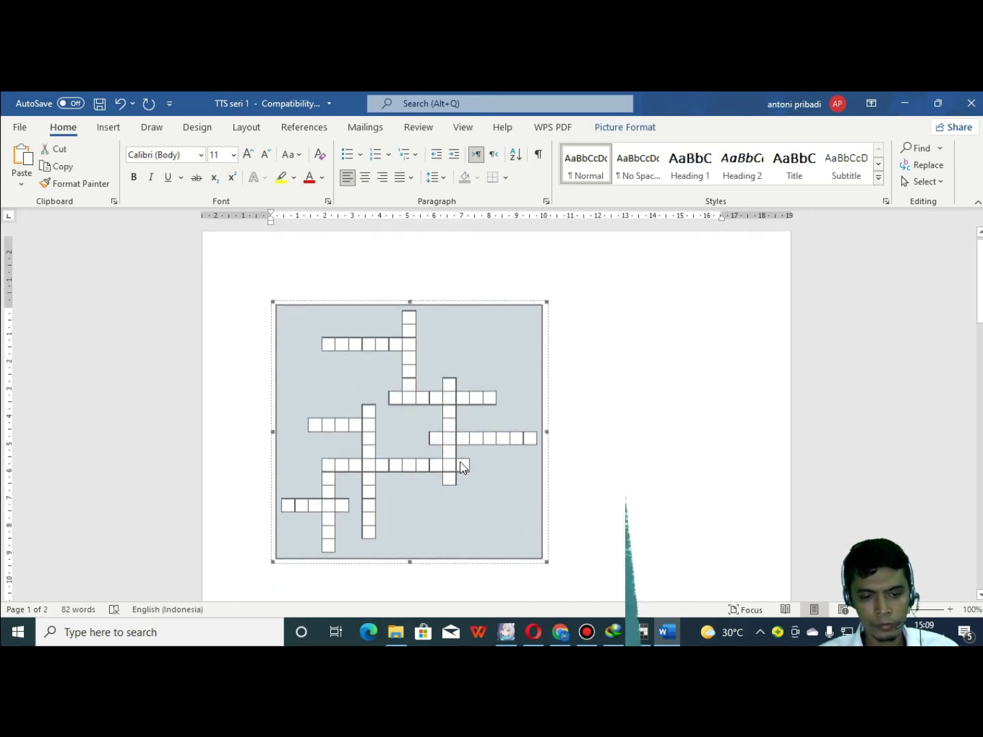
scroll(459, 462, "down", 2)
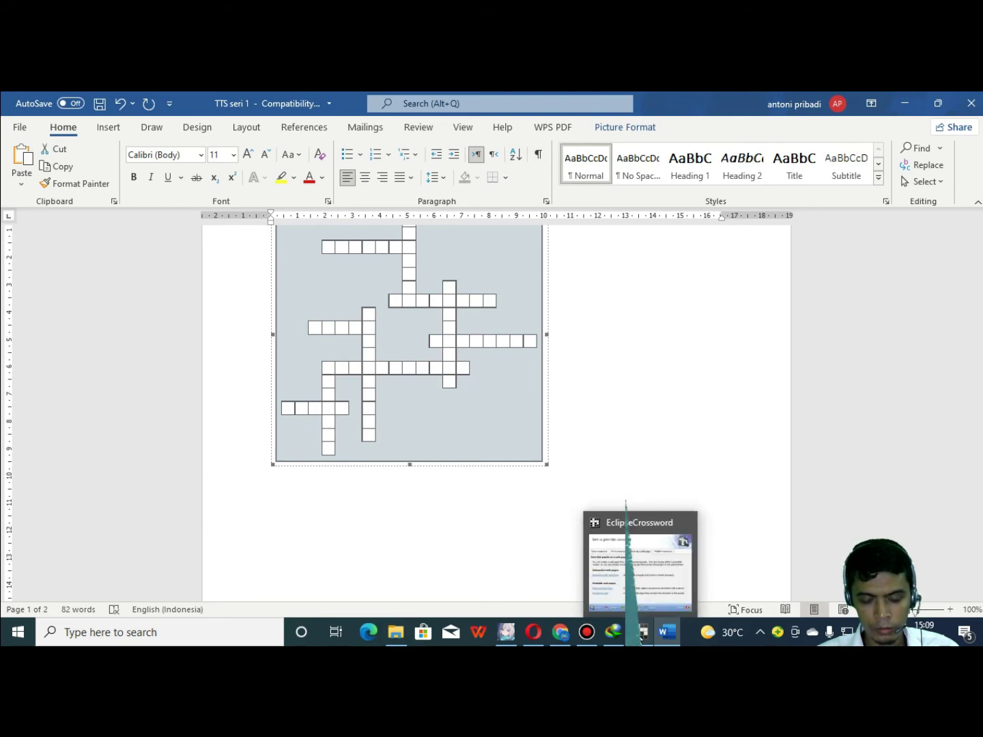
Switch to EclipseCrossword and look over the options for printing and saving the crossword
left_click(643, 633)
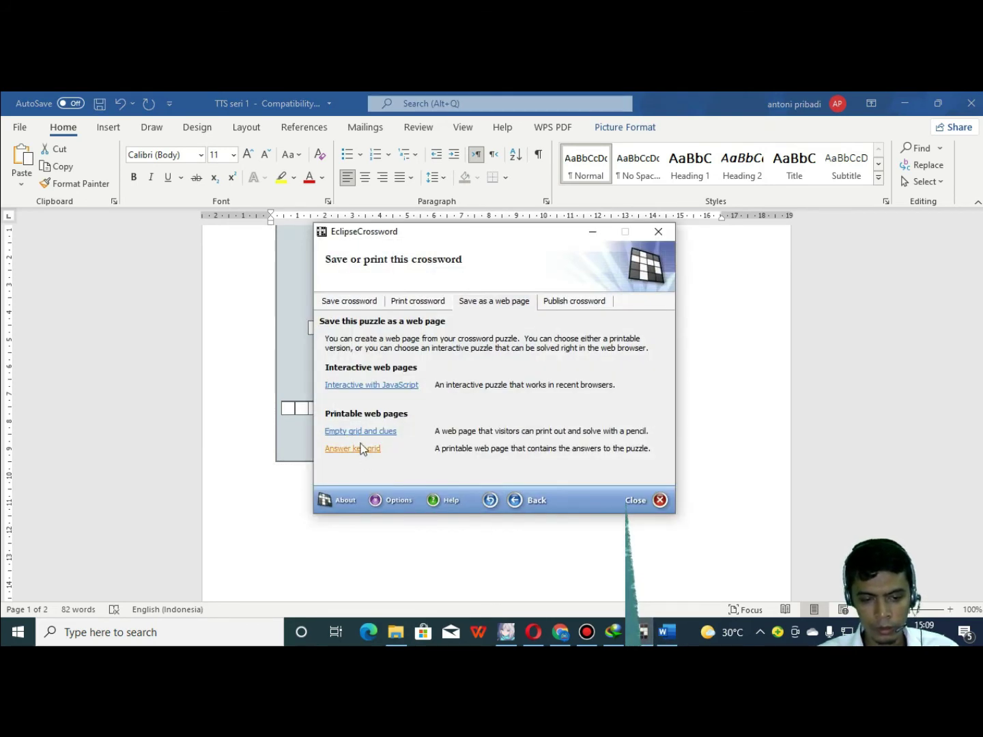
left_click(413, 302)
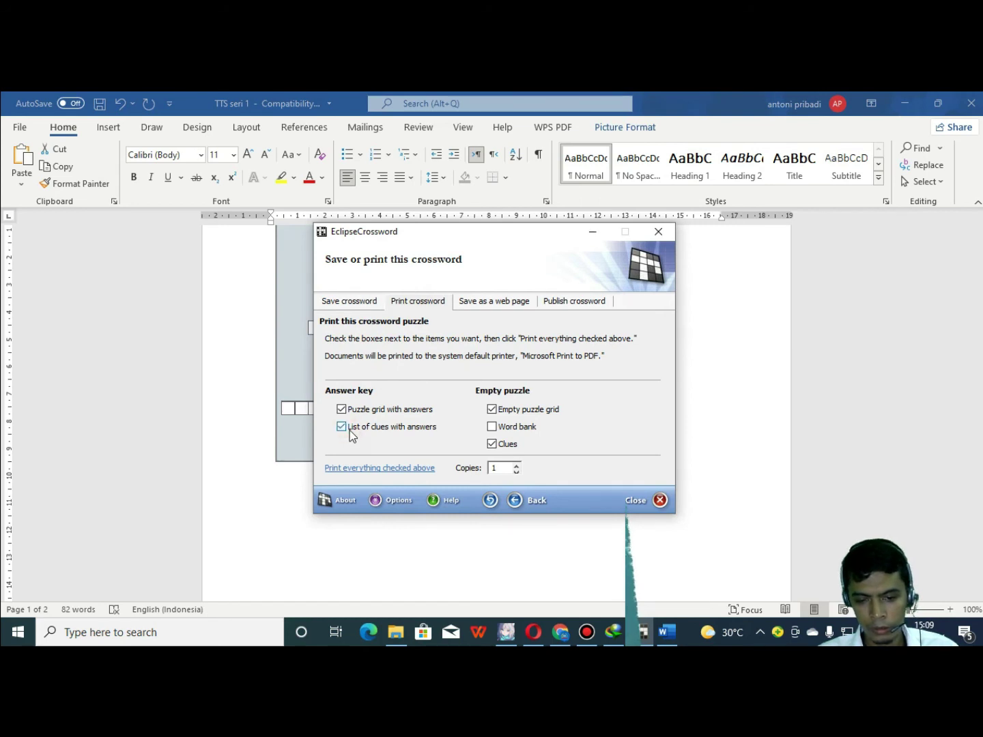
left_click(367, 302)
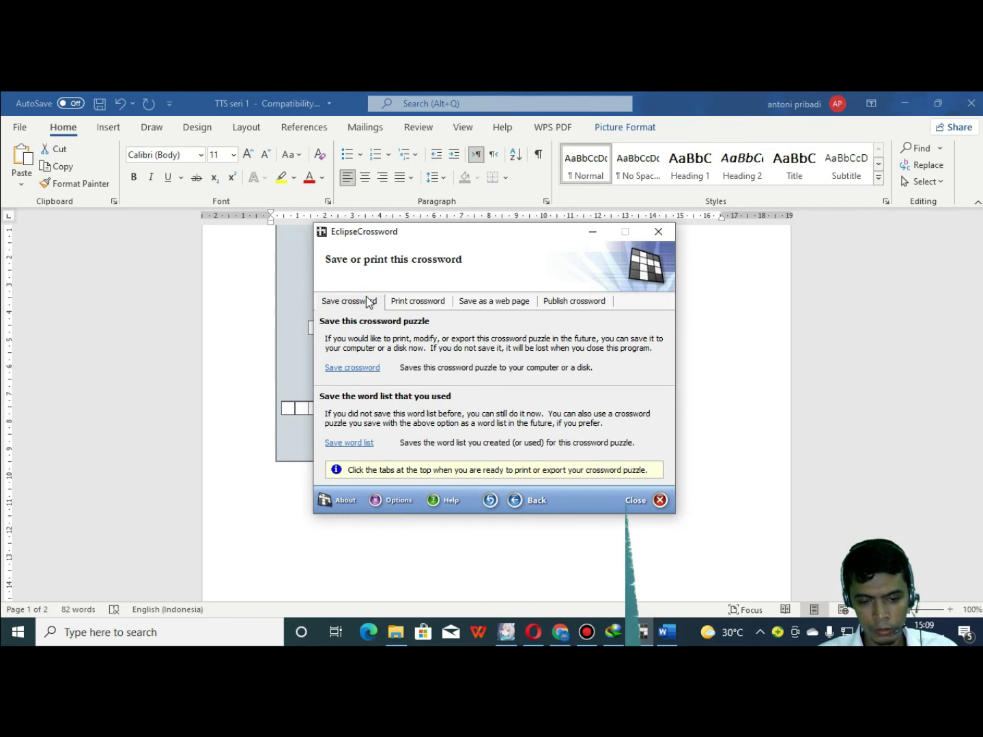